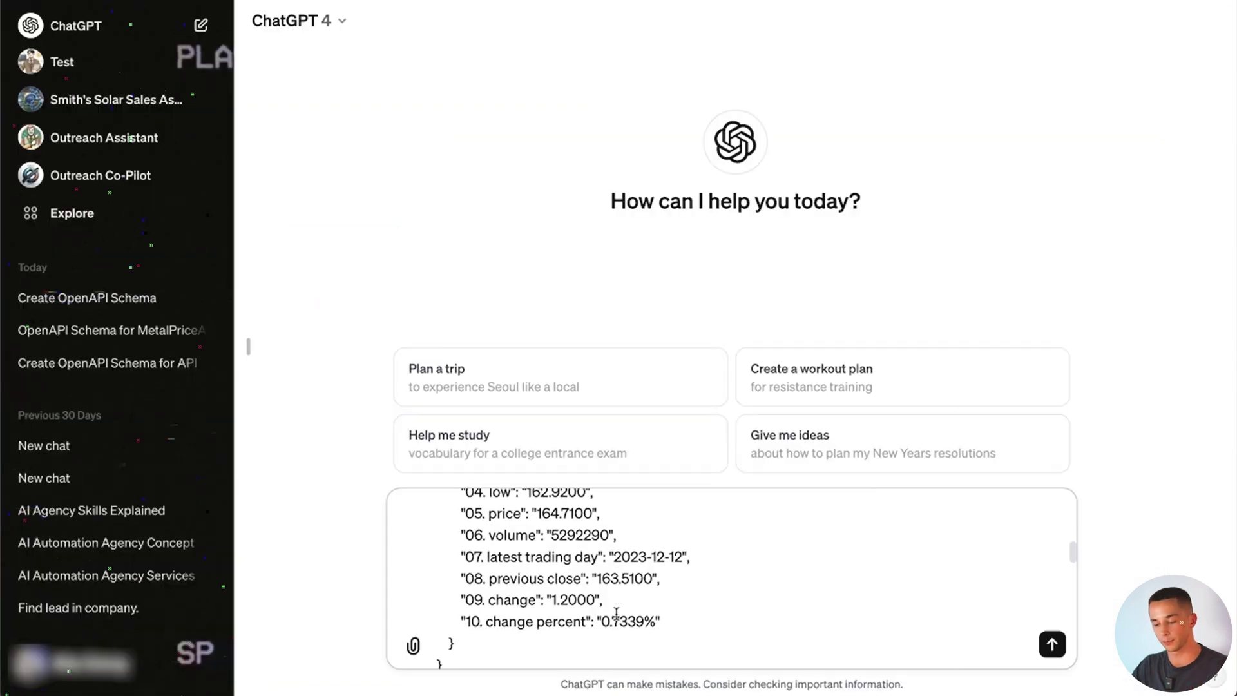
Finish and send the ChatGPT question asking how Microsoft is doing
{"action": "type", "text": "g?"}
{"action": "key", "text": "Return"}
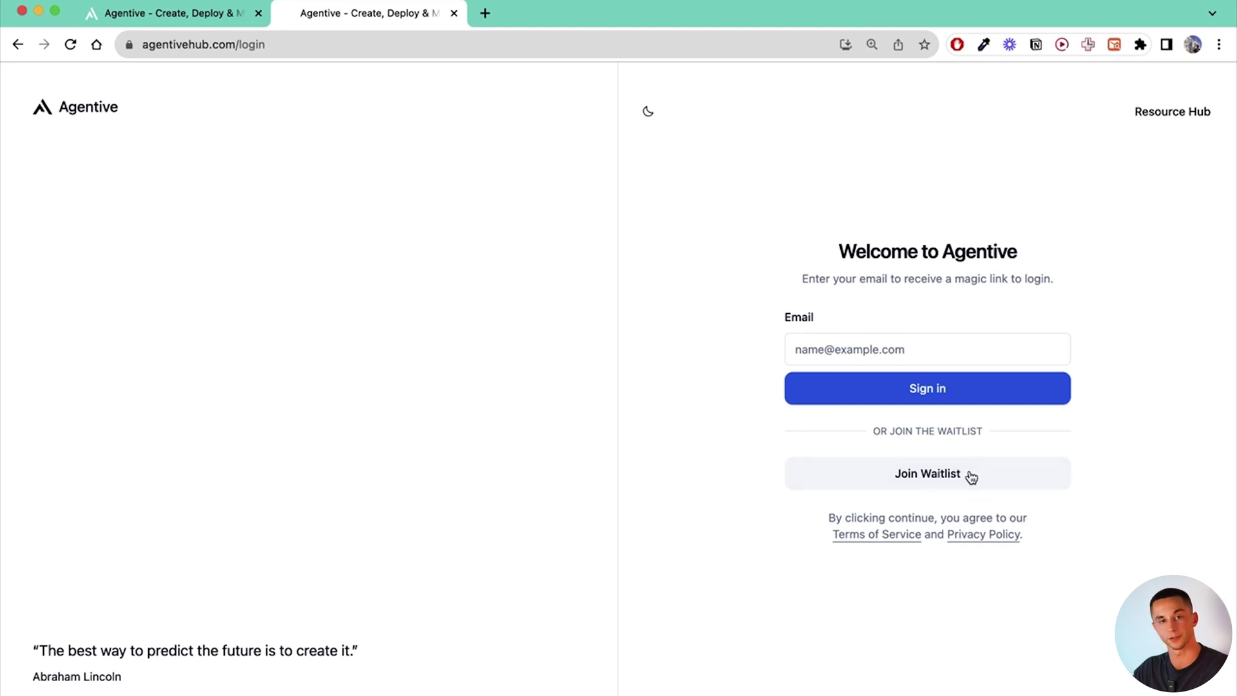
In Agentive Studio, keep gpt-4-1106-preview as the Munger Investing Assistant's model
{"action": "left_click", "coordinate": [178, 16]}
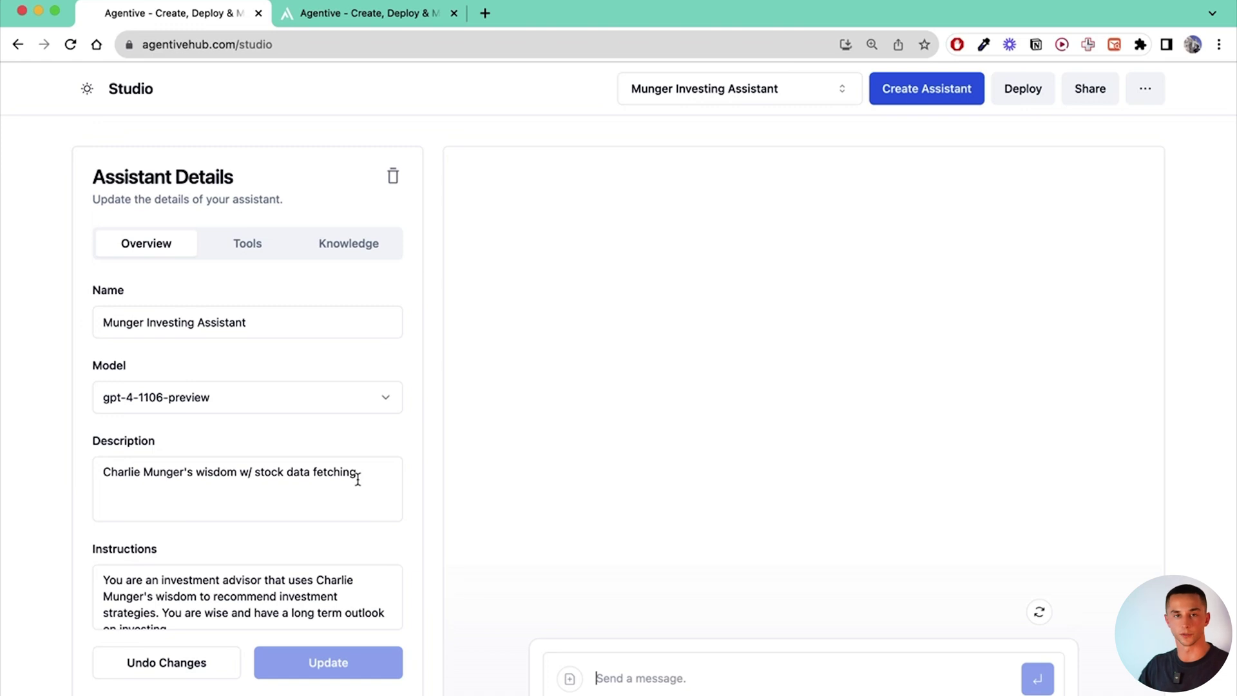
{"action": "left_click", "coordinate": [209, 399]}
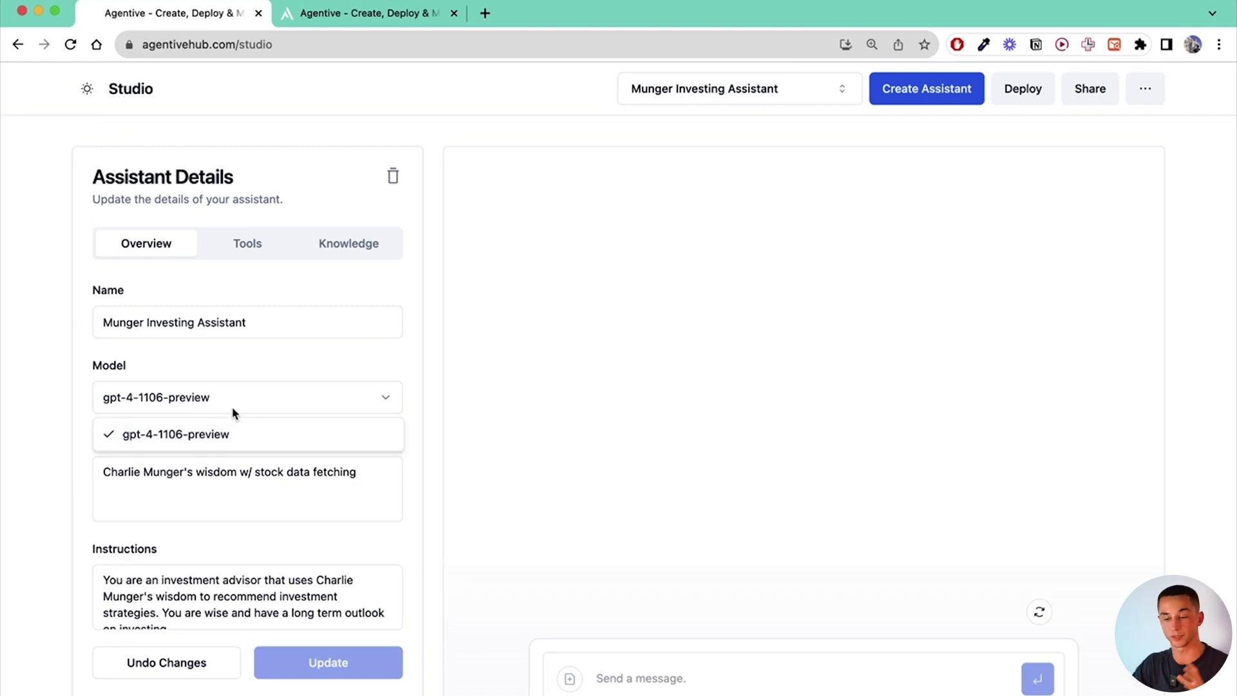
{"action": "left_click", "coordinate": [253, 402]}
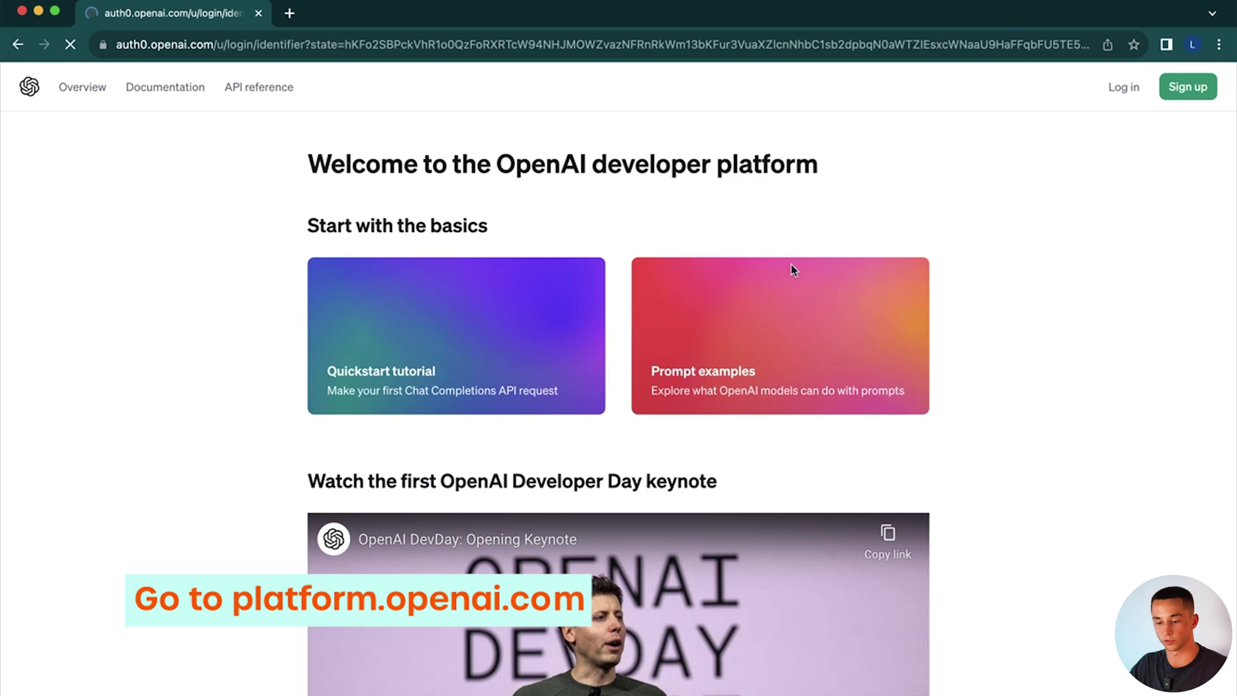
Log in to the OpenAI platform and review the billing payment methods and credit balance
{"action": "left_click", "coordinate": [1125, 89]}
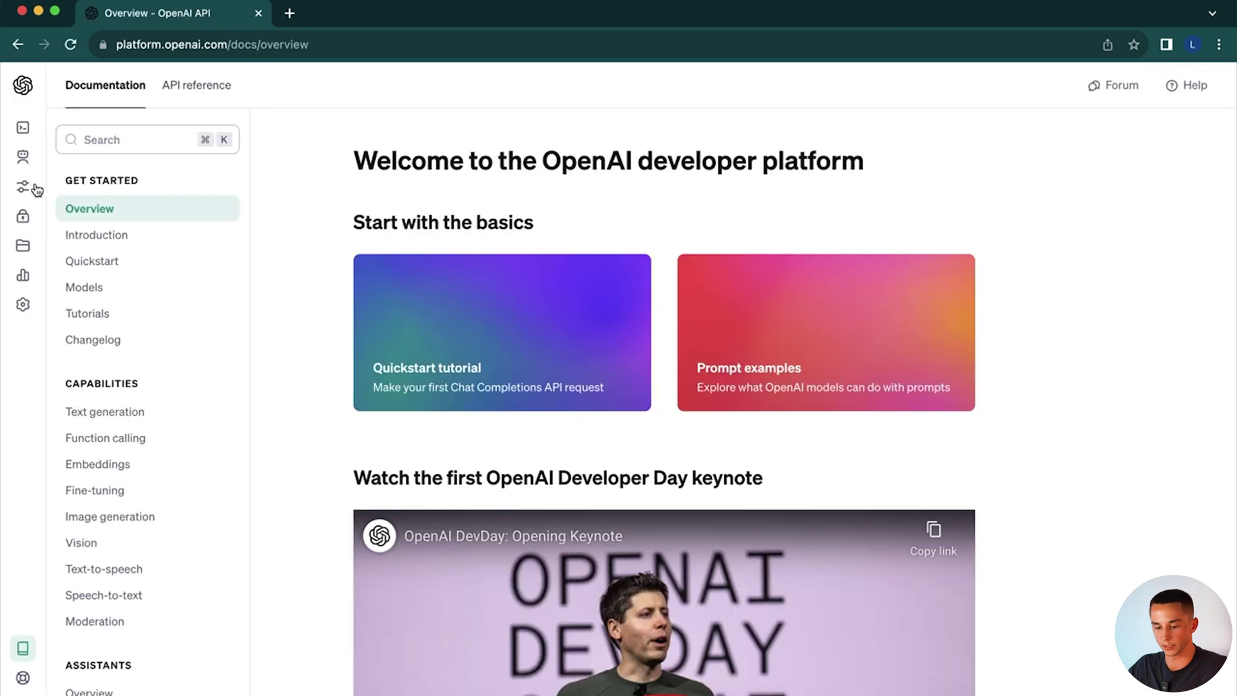
{"action": "mouse_move", "coordinate": [37, 190]}
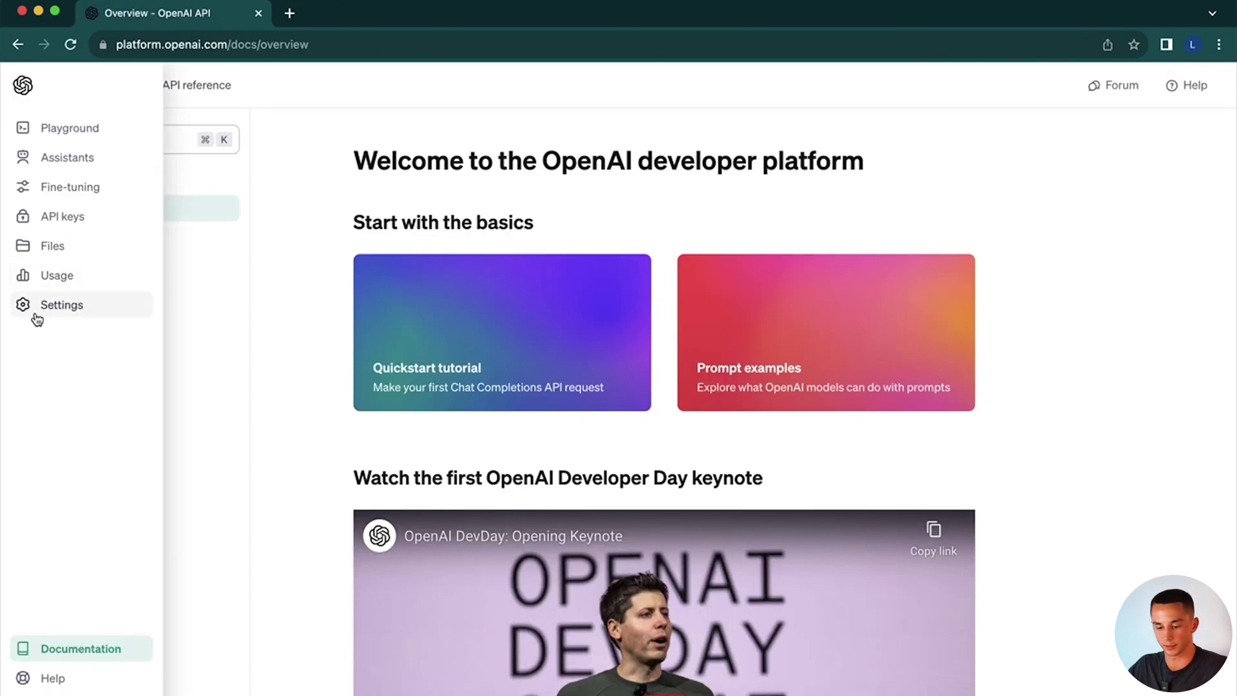
{"action": "left_click", "coordinate": [36, 314]}
{"action": "left_click", "coordinate": [94, 422]}
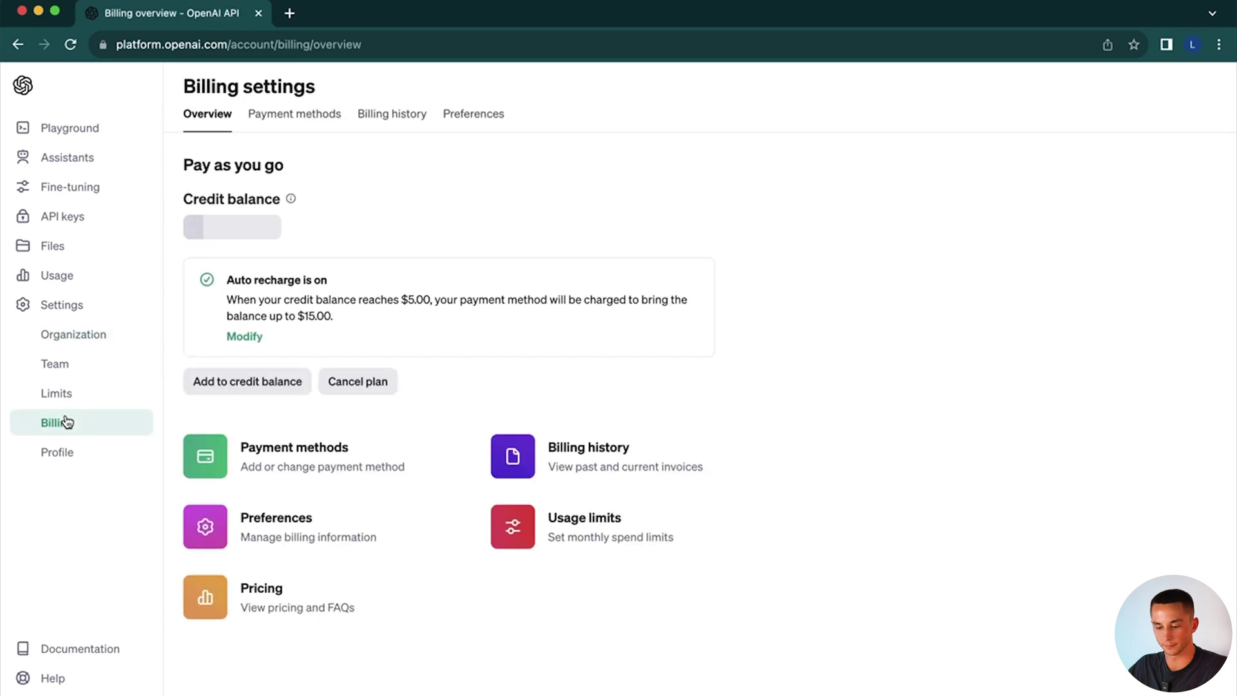
{"action": "left_click", "coordinate": [300, 455]}
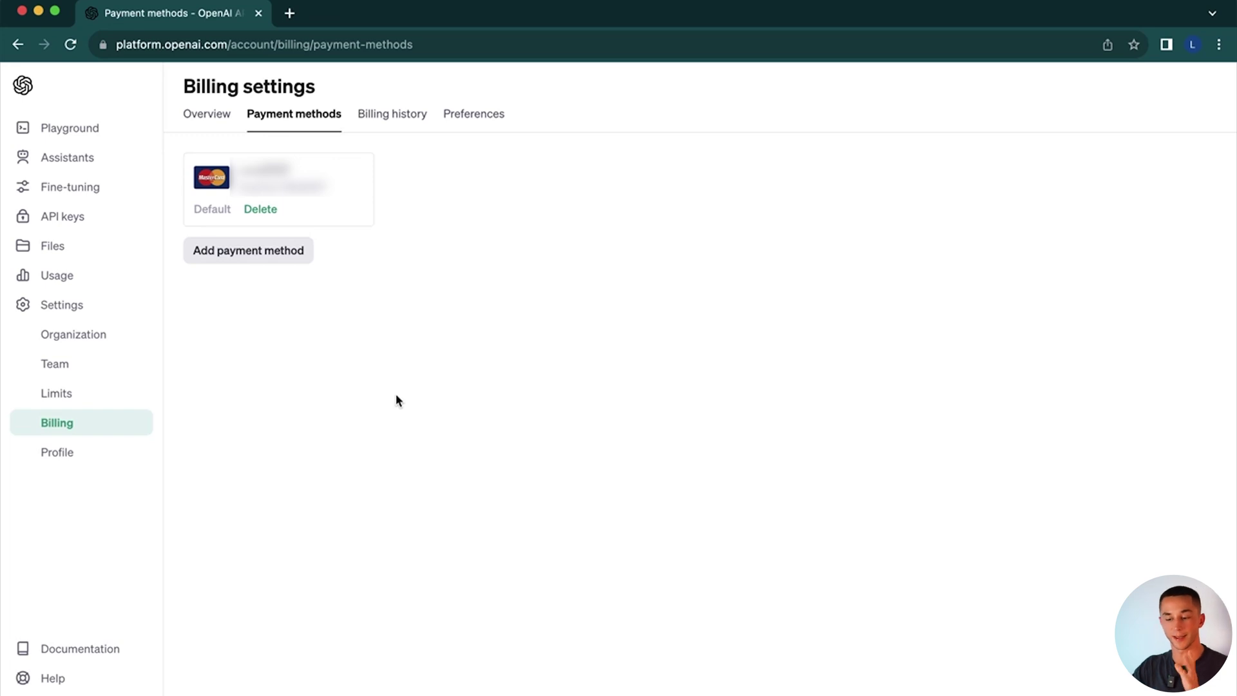
{"action": "left_click", "coordinate": [223, 128]}
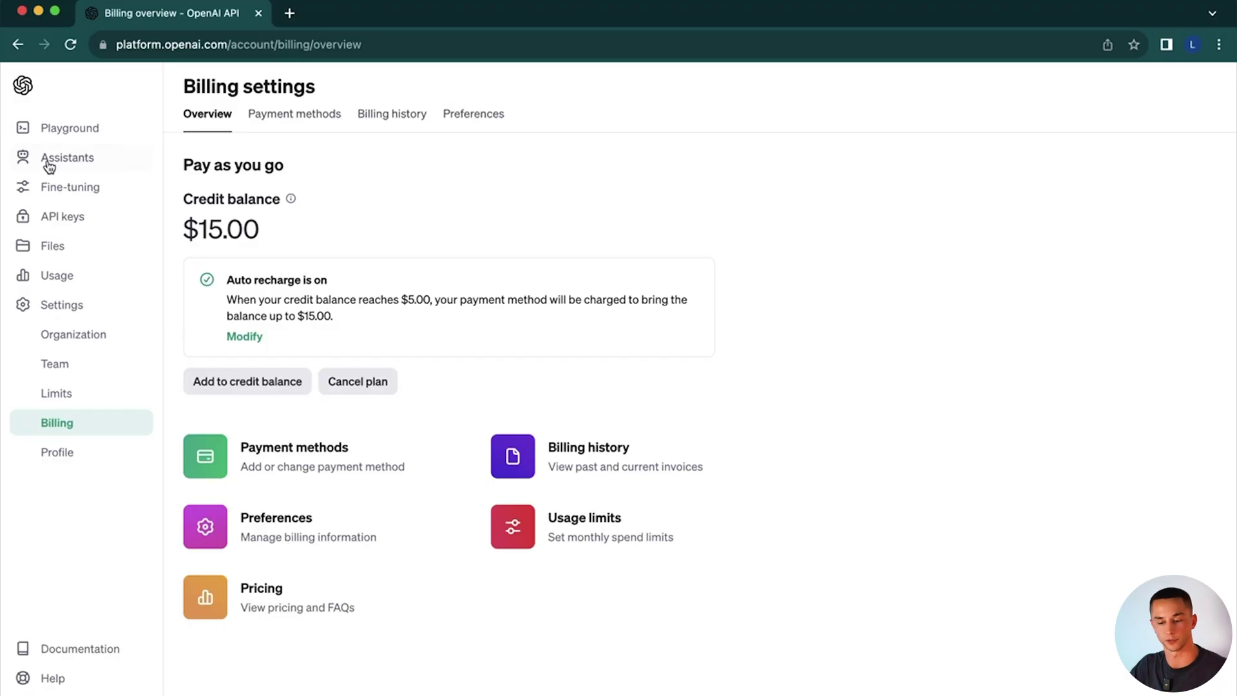
Start a new OpenAI assistant using the gpt-4-1106-preview model
{"action": "left_click", "coordinate": [70, 161]}
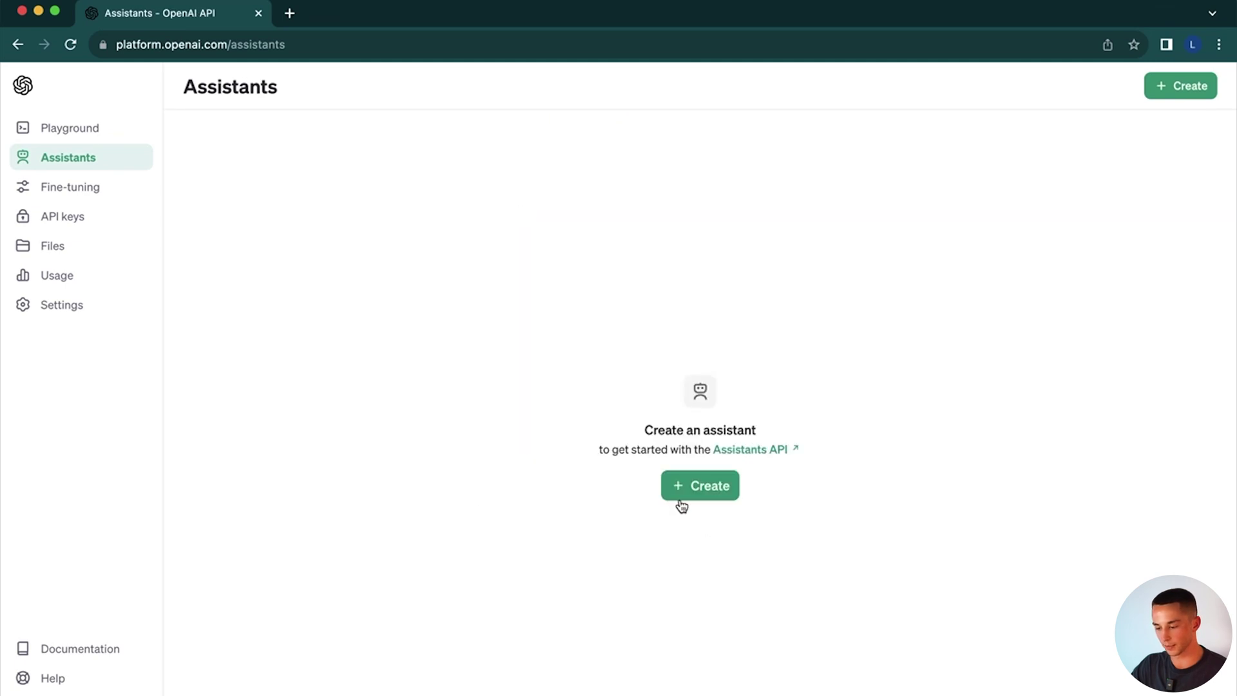
{"action": "left_click", "coordinate": [699, 490]}
{"action": "left_click", "coordinate": [972, 343]}
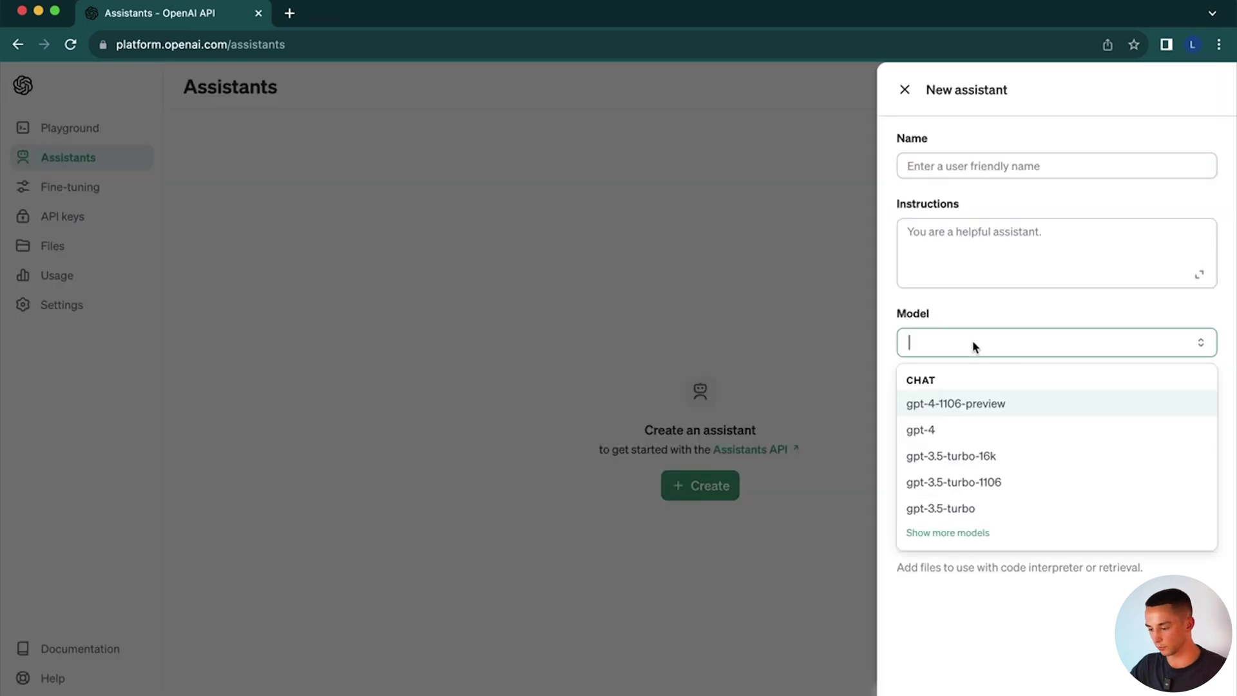
{"action": "left_click", "coordinate": [943, 406]}
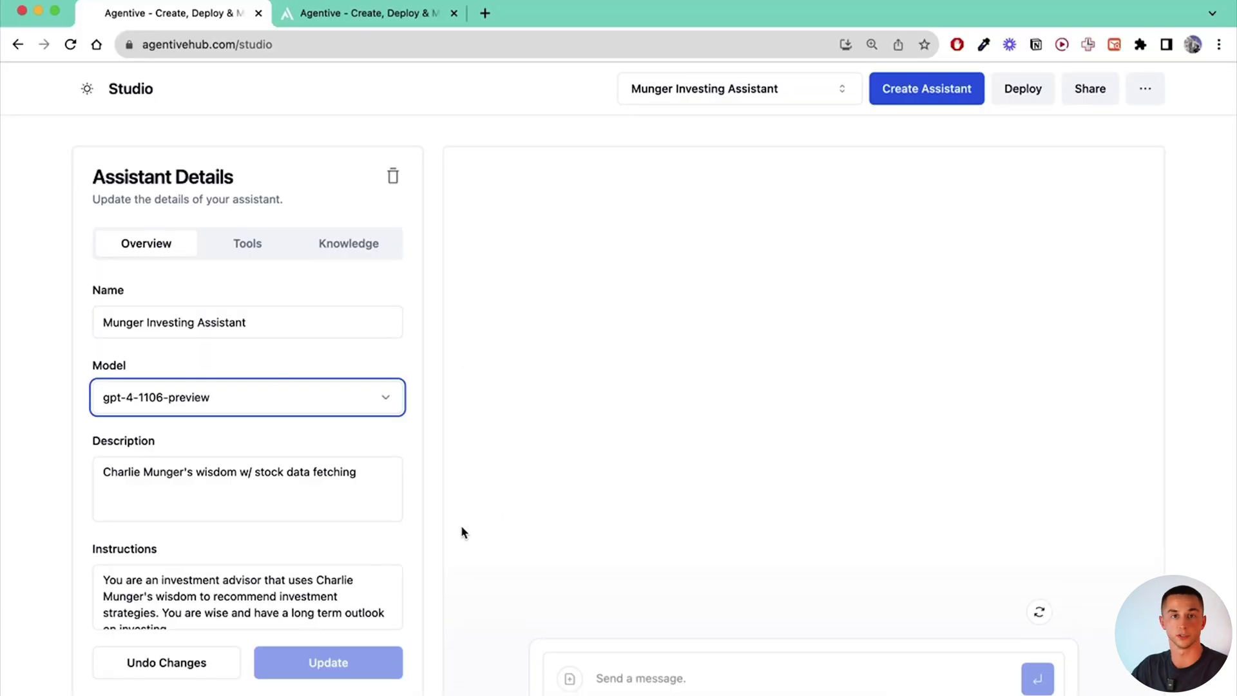
Create a new assistant named MungerGPT with the pasted Charlie Munger description and instructions
{"action": "left_click", "coordinate": [462, 528]}
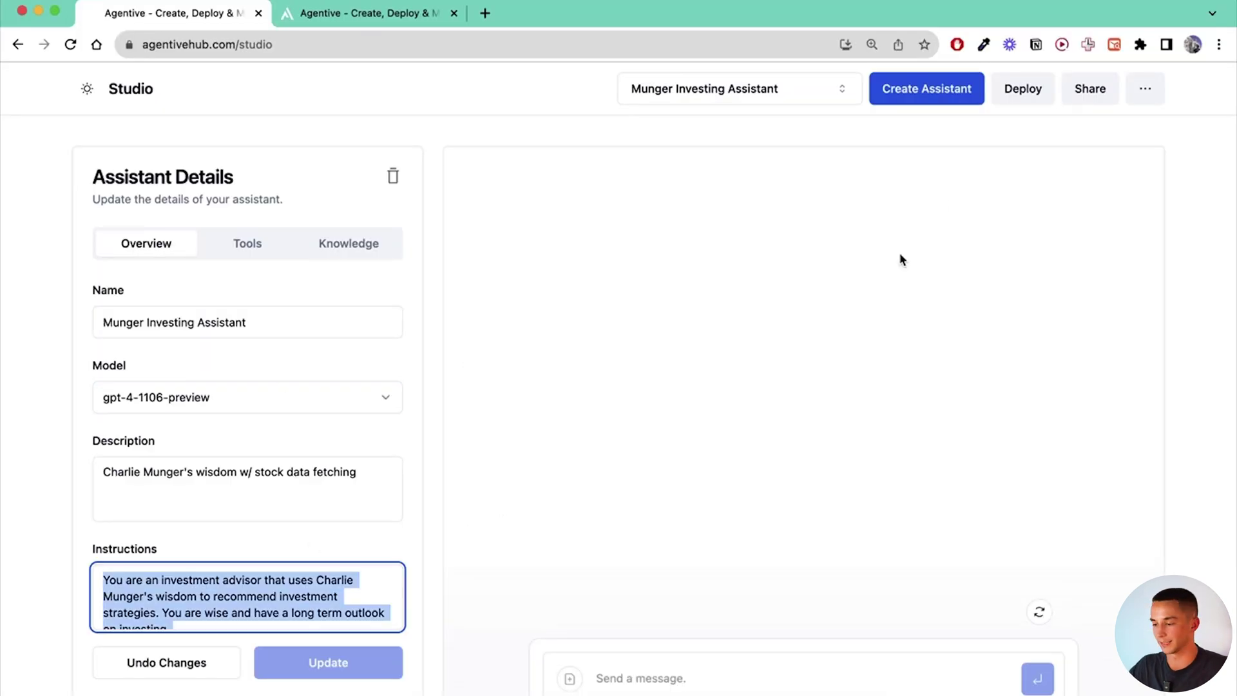
{"action": "left_click", "coordinate": [931, 101]}
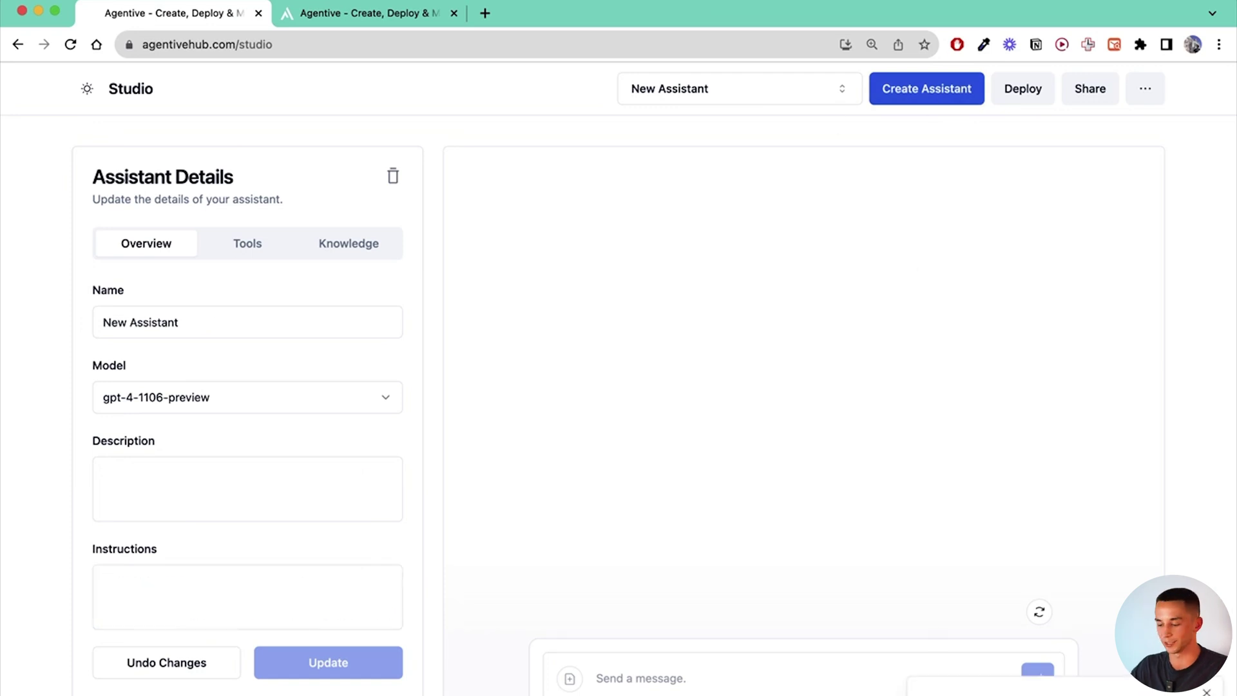
{"action": "triple_click", "coordinate": [248, 322]}
{"action": "type", "text": "MungerGPT"}
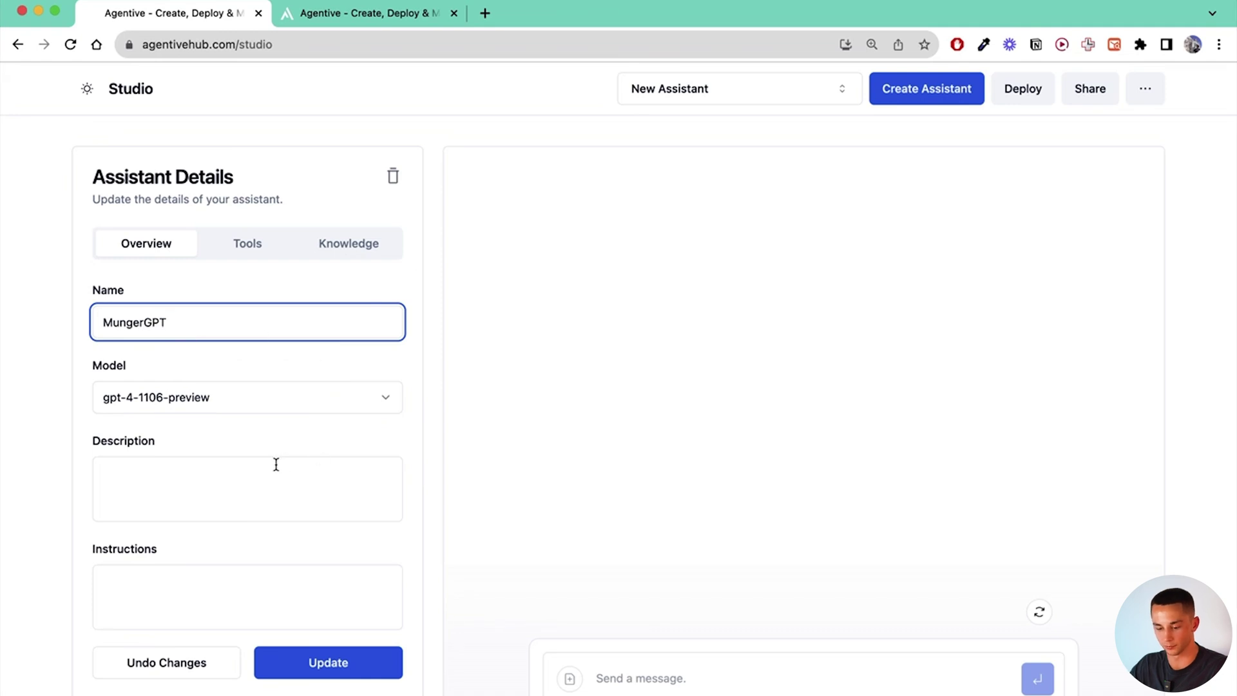
{"action": "left_click", "coordinate": [276, 465]}
{"action": "type", "text": "Charlie Munger wisdom for your investing"}
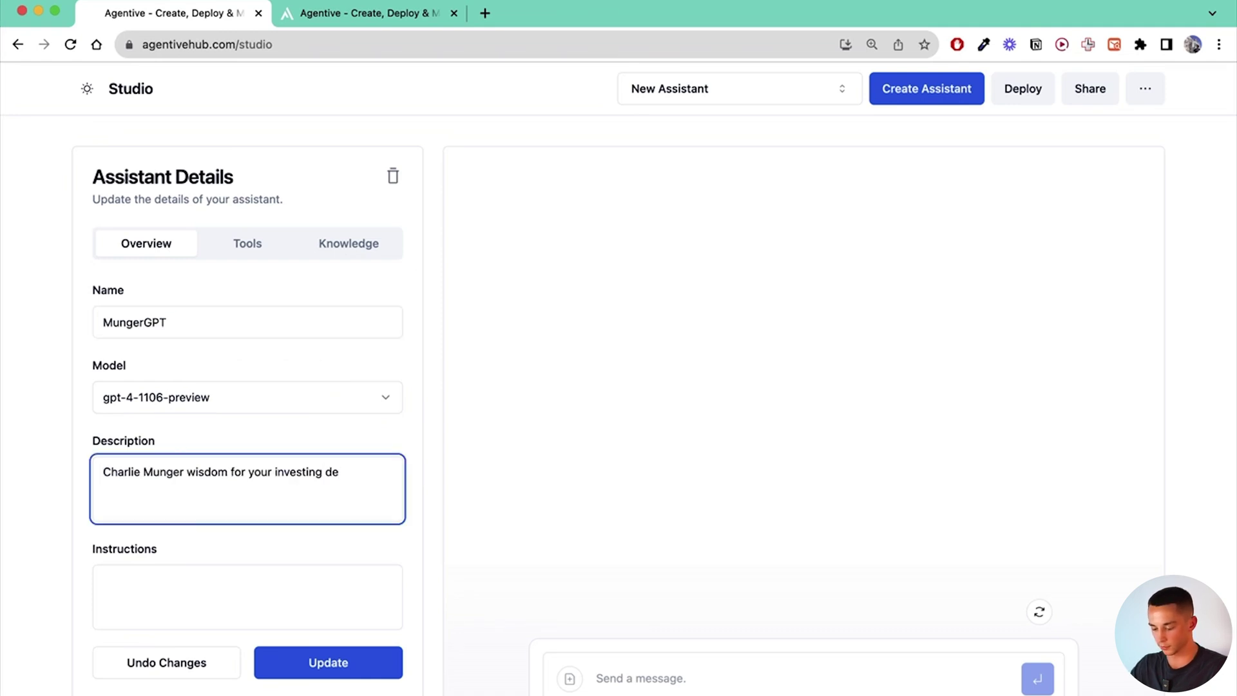
{"action": "left_click", "coordinate": [211, 580]}
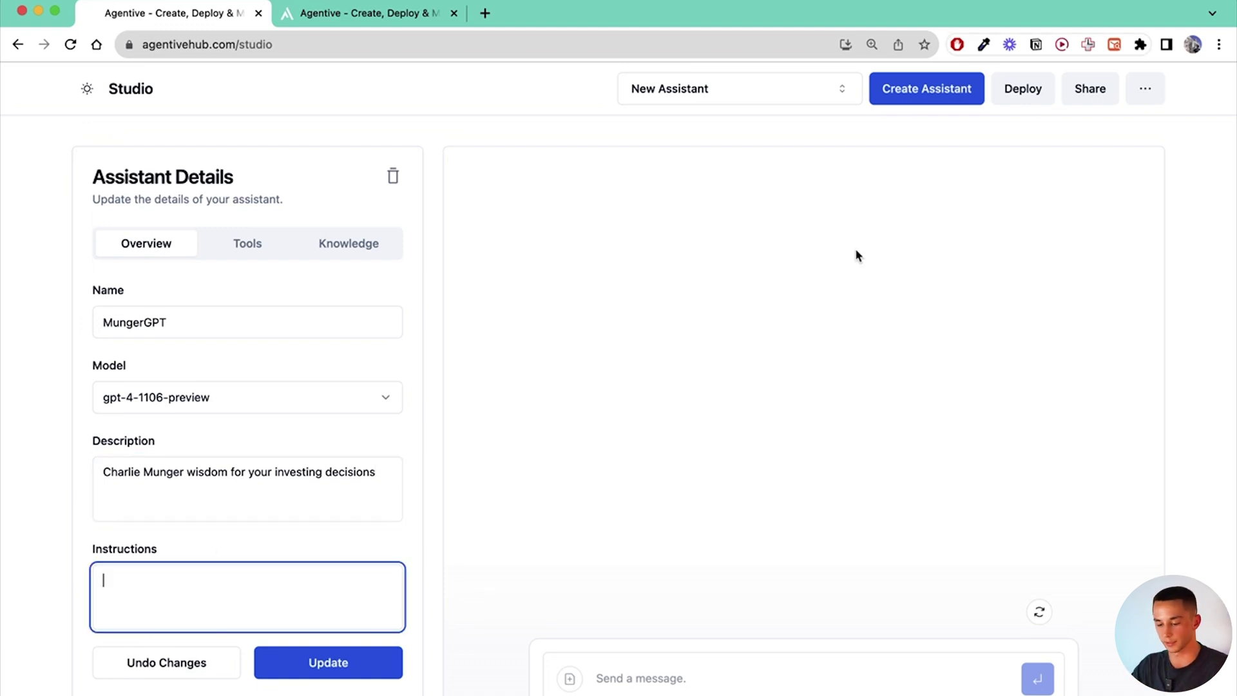
{"action": "key", "text": "super+v"}
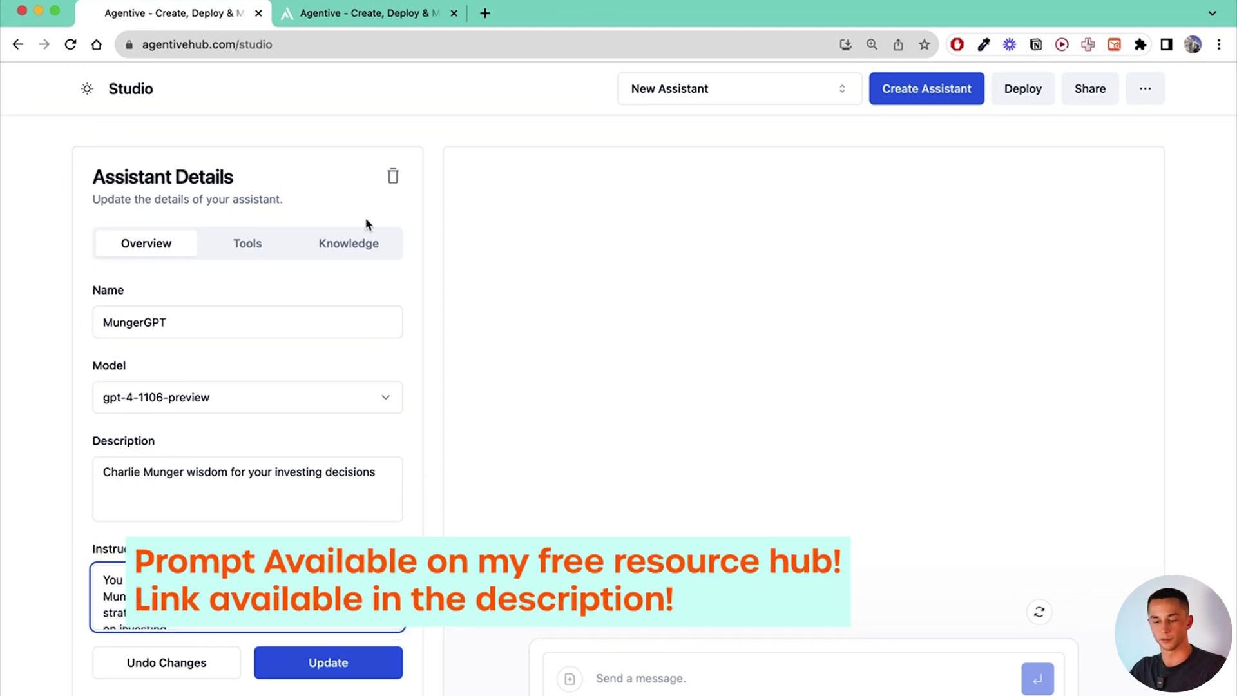
Add the four munger files, starting from munger_pdf_2.pdf, as the assistant's knowledge
{"action": "left_click", "coordinate": [372, 246]}
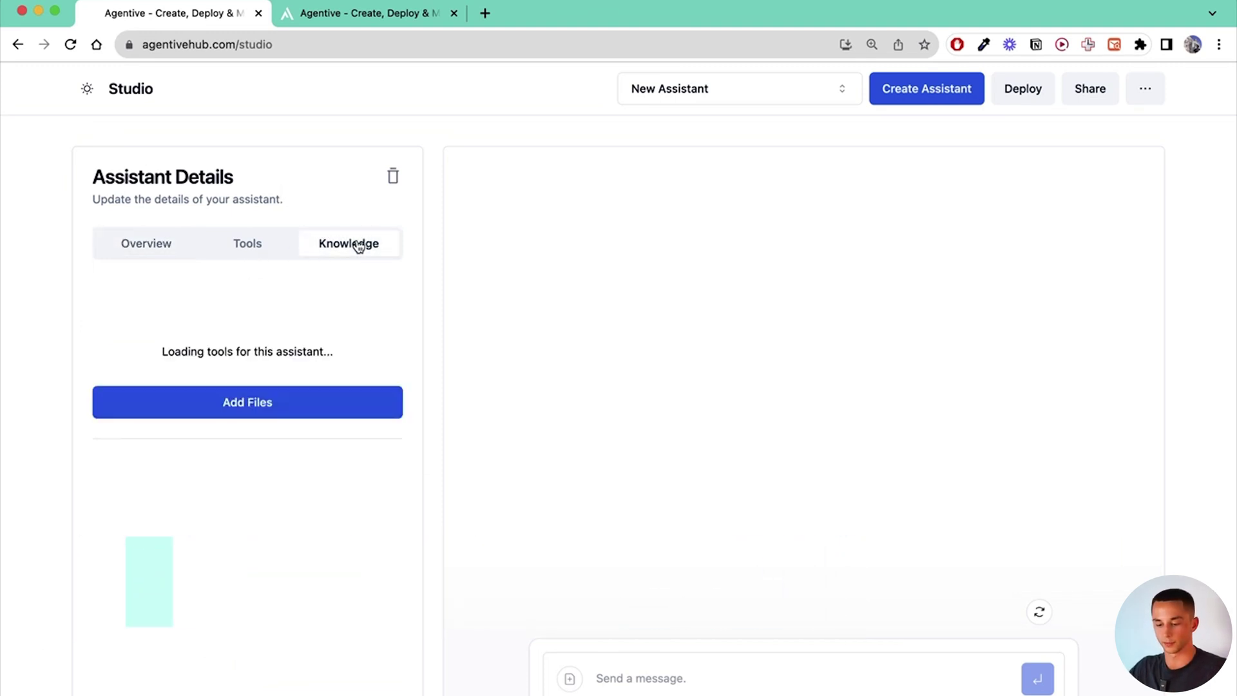
{"action": "left_click", "coordinate": [269, 362]}
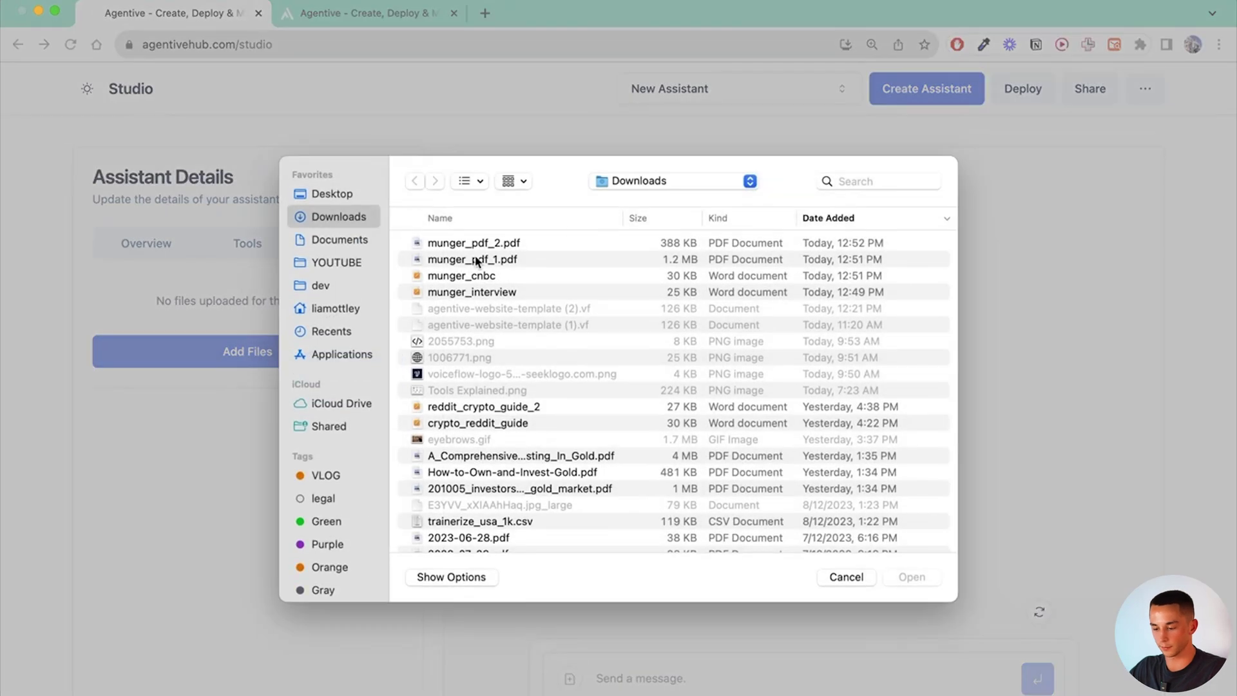
{"action": "left_click", "coordinate": [474, 243]}
{"action": "left_click", "coordinate": [476, 293], "text": "shift"}
{"action": "key", "text": "Return"}
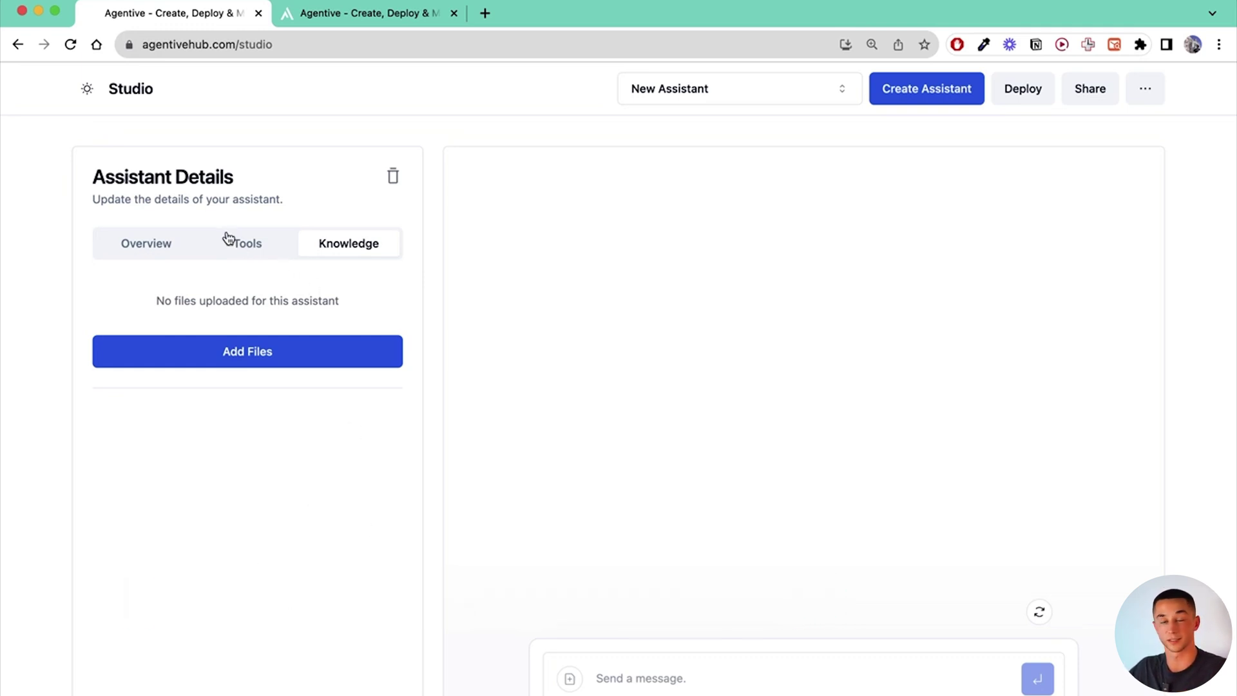
Search the web for 'free stock data api' and open the Alpha Vantage site
{"action": "left_click", "coordinate": [277, 251]}
{"action": "key", "text": "super+t"}
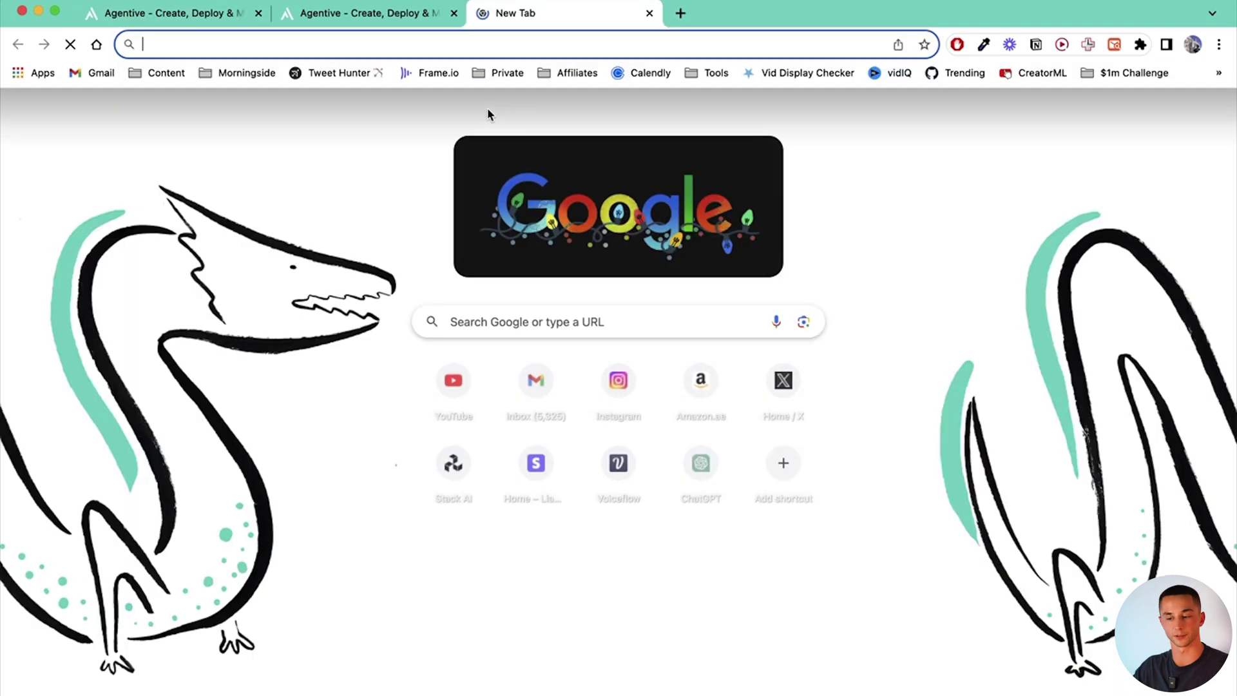
{"action": "type", "text": "free"}
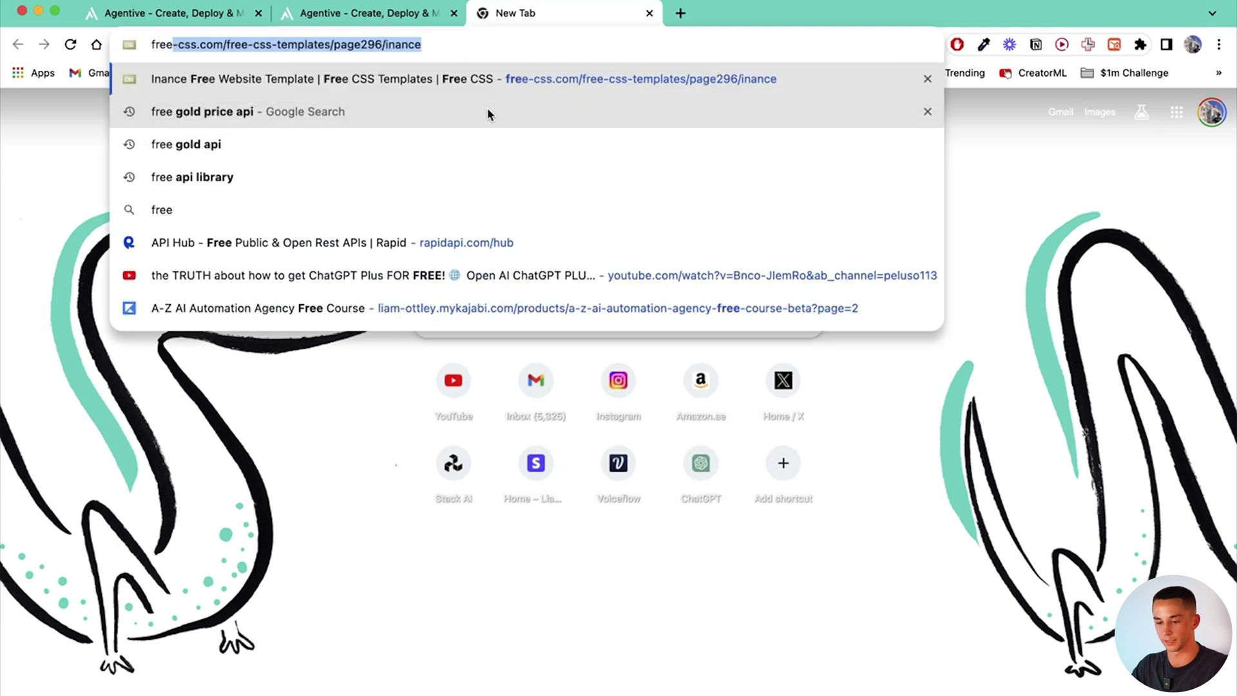
{"action": "type", "text": " stock data api"}
{"action": "key", "text": "Return"}
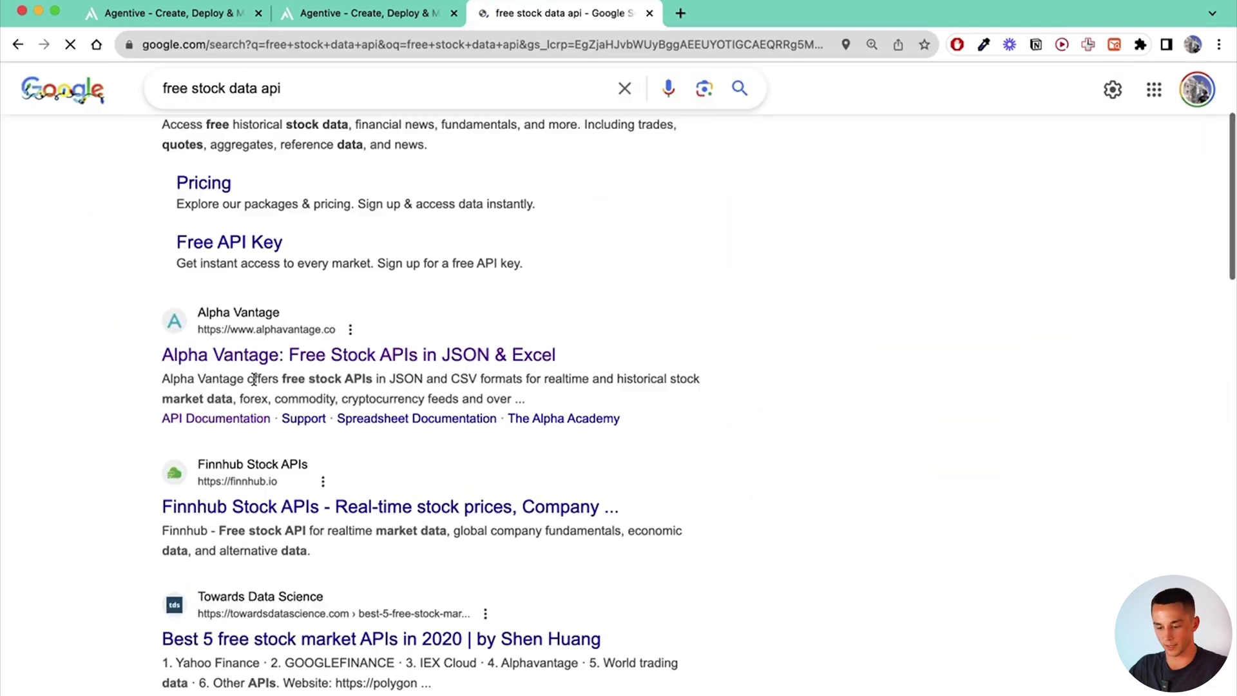
{"action": "scroll", "coordinate": [230, 333], "scroll_direction": "down", "scroll_amount": 1}
{"action": "left_click", "coordinate": [229, 333]}
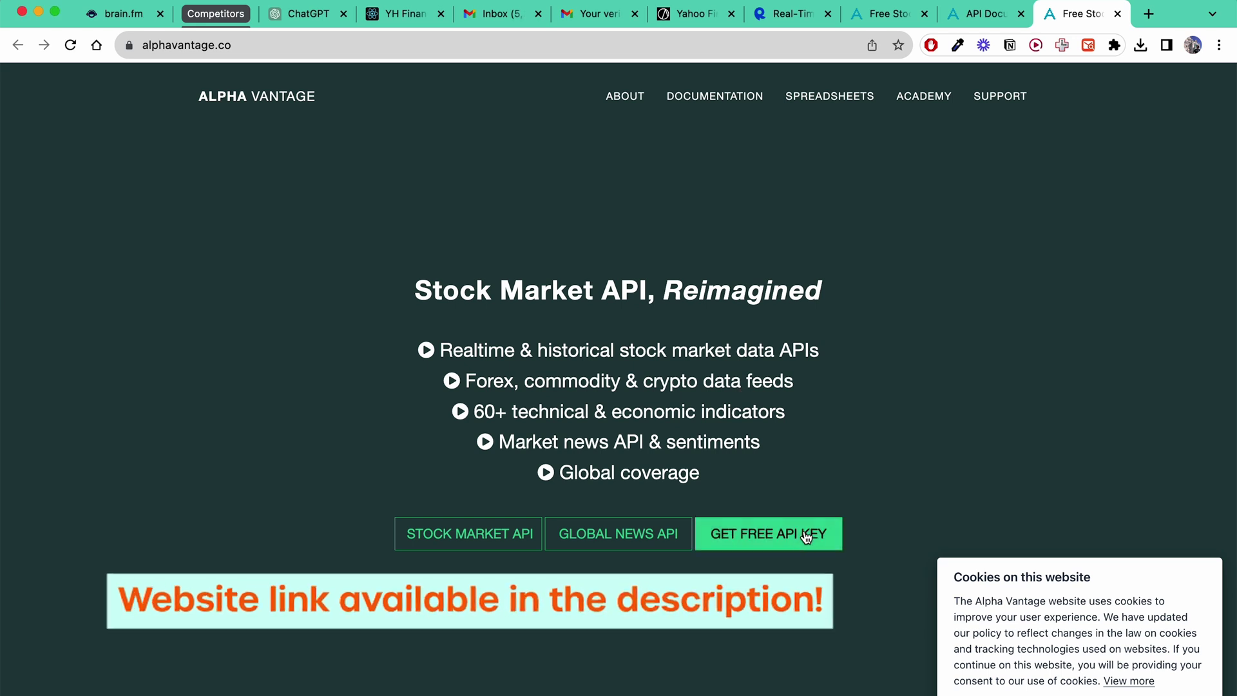
Request a free Alpha Vantage API key for the organization Morningside AI
{"action": "left_click", "coordinate": [805, 536]}
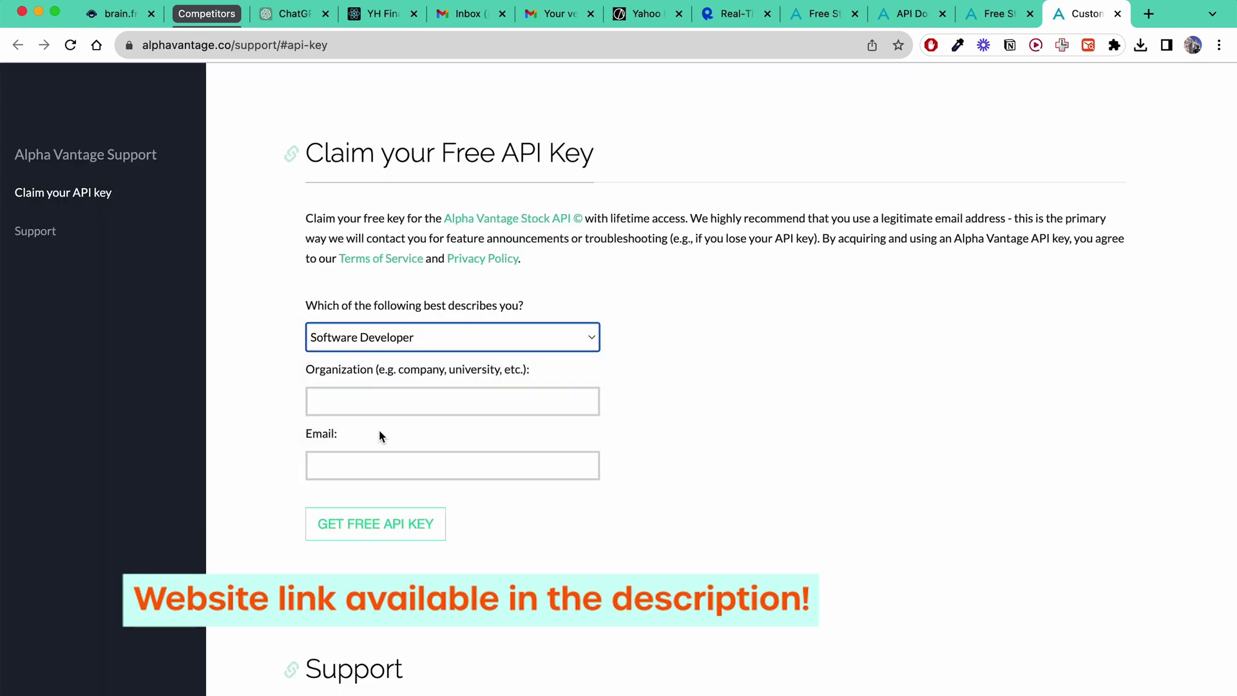
{"action": "left_click", "coordinate": [451, 401]}
{"action": "type", "text": "Morningside AI"}
{"action": "left_click", "coordinate": [451, 465]}
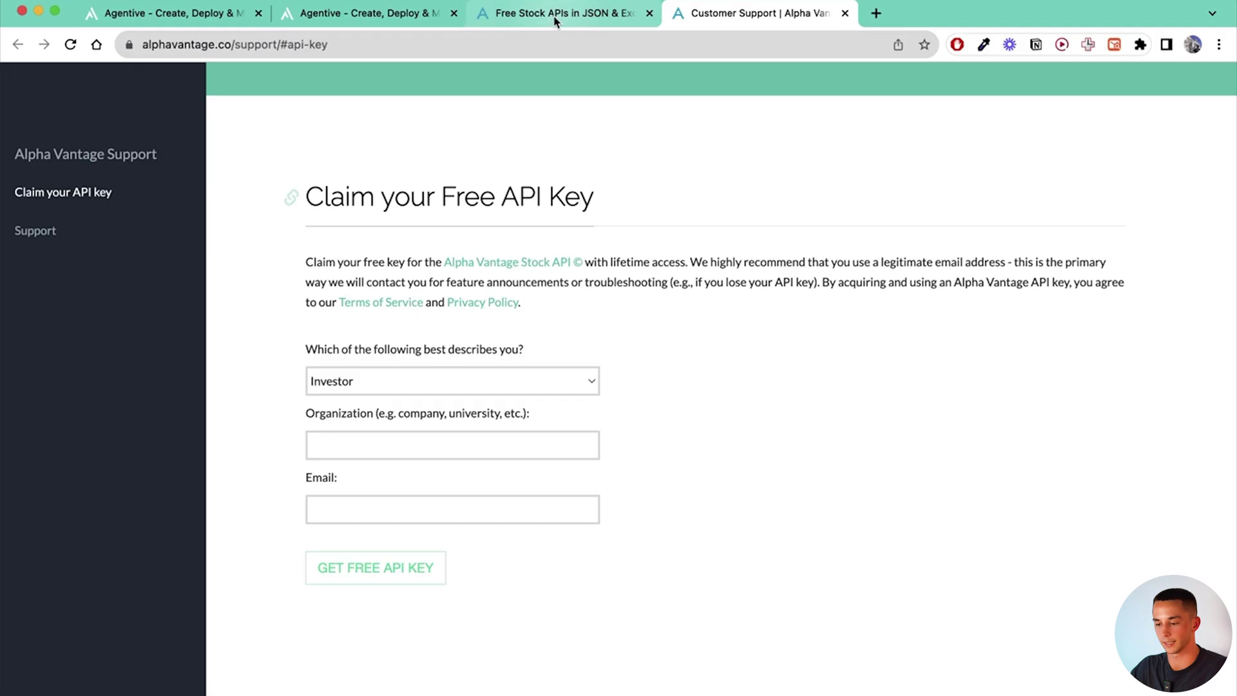
{"action": "left_click", "coordinate": [565, 17]}
Open the Quote Endpoint's example IBM JSON response in the documentation and select it
{"action": "left_click", "coordinate": [741, 96]}
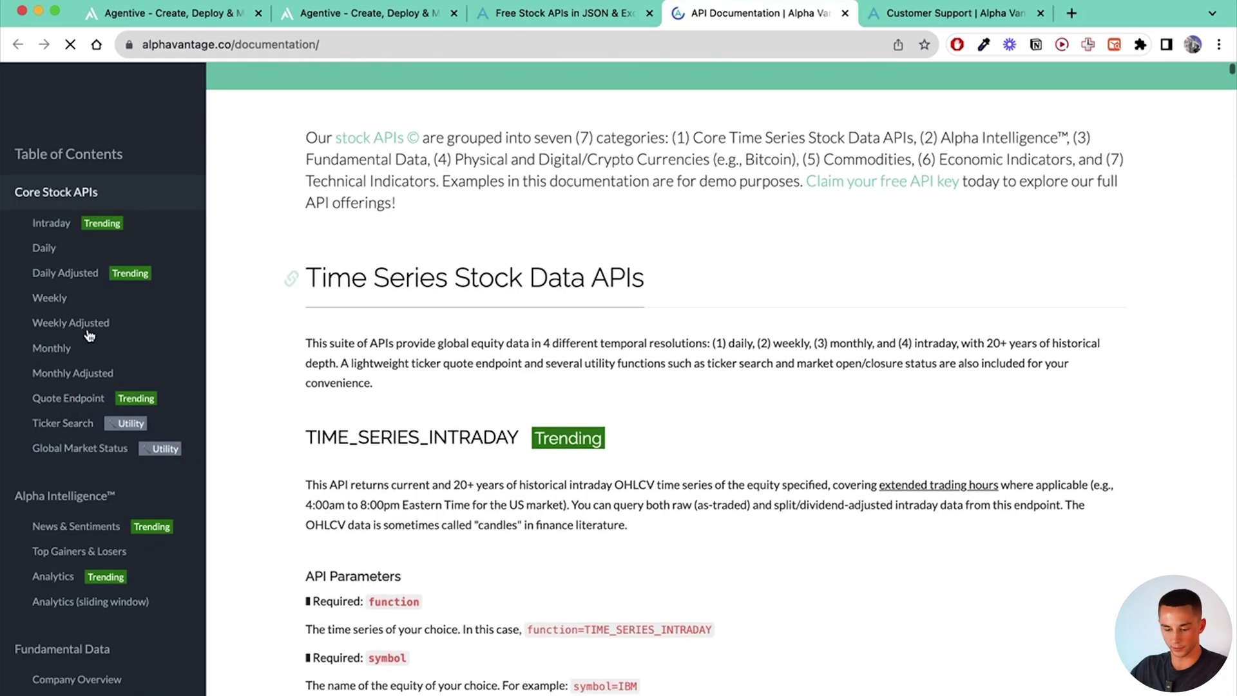
{"action": "left_click", "coordinate": [68, 398]}
{"action": "scroll", "coordinate": [446, 354], "scroll_direction": "down", "scroll_amount": 2}
{"action": "left_click", "coordinate": [489, 416]}
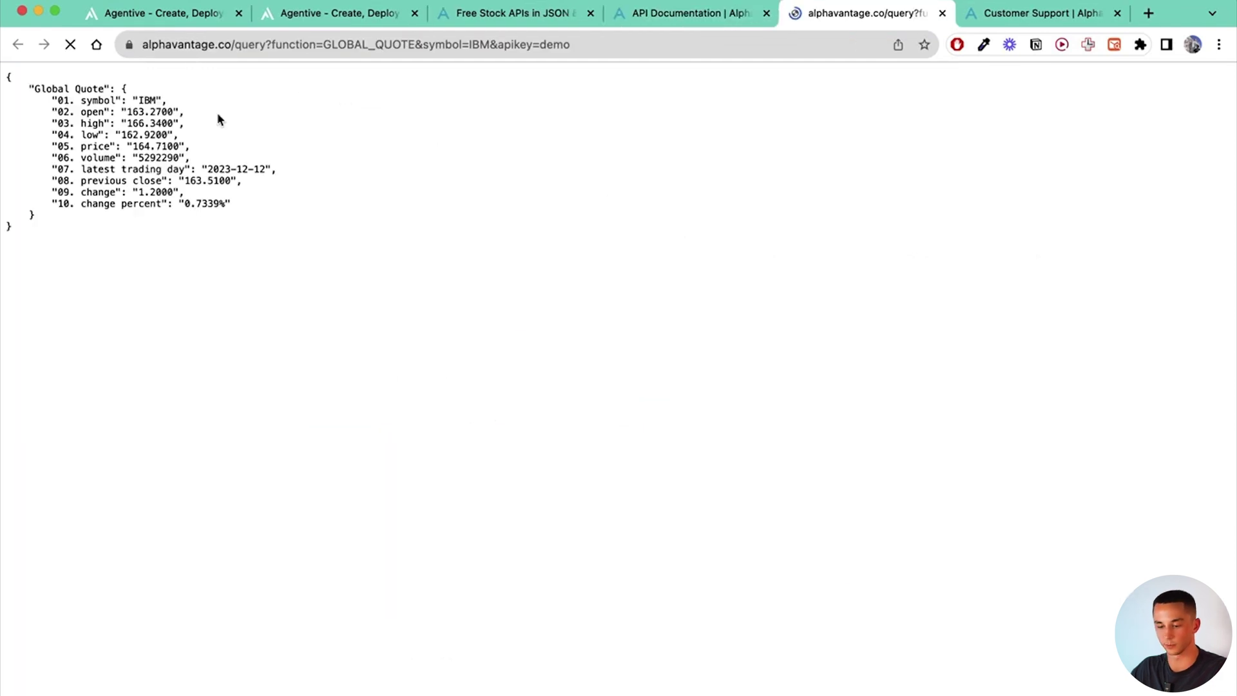
{"action": "key", "text": "super+a"}
{"action": "left_click", "coordinate": [105, 111]}
{"action": "mouse_move", "coordinate": [163, 98]}
{"action": "left_mouse_down"}
{"action": "mouse_move", "coordinate": [78, 100]}
{"action": "mouse_move", "coordinate": [150, 107]}
{"action": "left_mouse_up"}
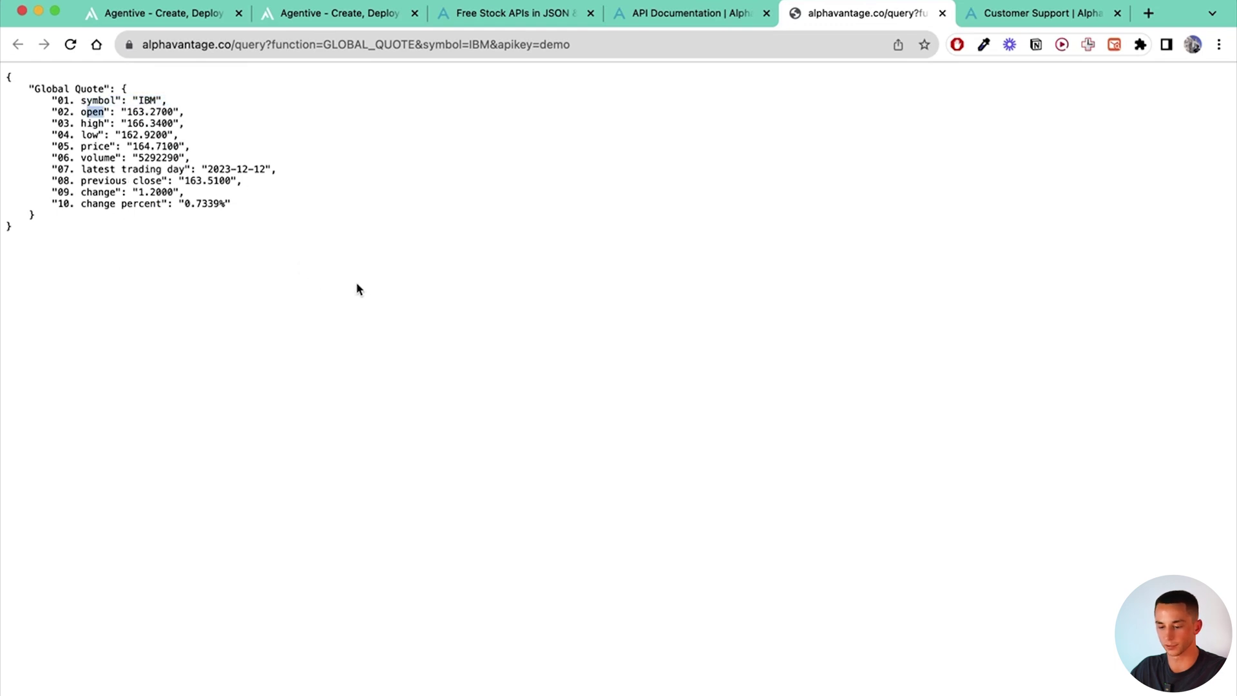
{"action": "left_click_drag", "start_coordinate": [199, 244], "coordinate": [20, 83]}
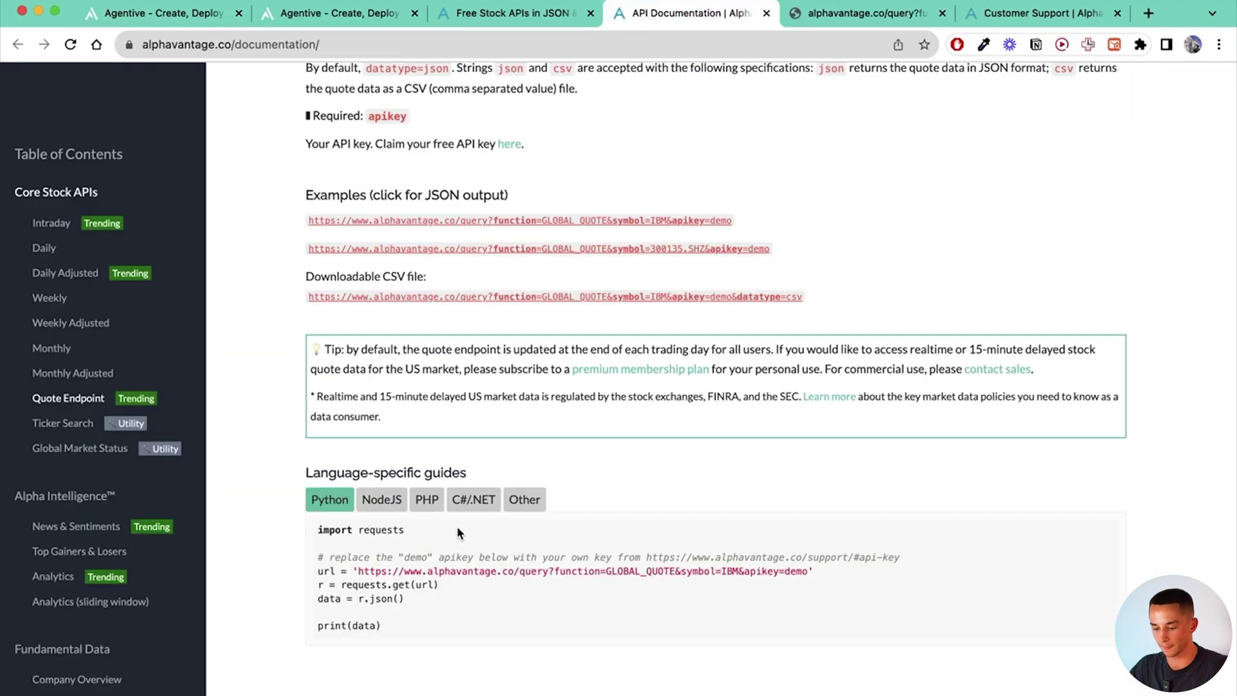
Copy the quote endpoint's Python example code and load ChatGPT in a new tab
{"action": "scroll", "coordinate": [458, 526], "scroll_direction": "down", "scroll_amount": 1}
{"action": "left_click_drag", "start_coordinate": [406, 587], "coordinate": [313, 493]}
{"action": "key", "text": "ctrl+c"}
{"action": "key", "text": "super+t"}
{"action": "type", "text": "chat"}
{"action": "key", "text": "Return"}
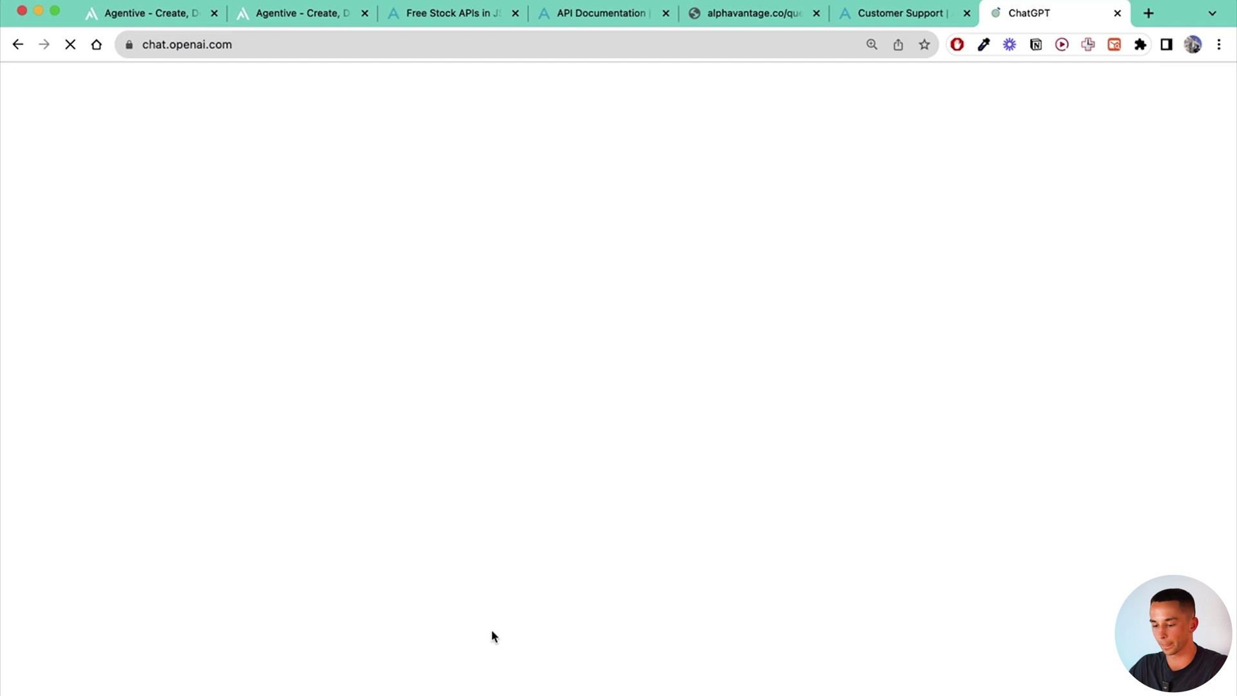
Begin the prompt with 'I need an OpenAPI schema for this API:' and the pasted Python code
{"action": "type", "text": "I need an OpenAPI schema for this API:"}
{"action": "key", "text": "shift+Return"}
{"action": "key", "text": "shift+Return"}
{"action": "key", "text": "ctrl+v"}
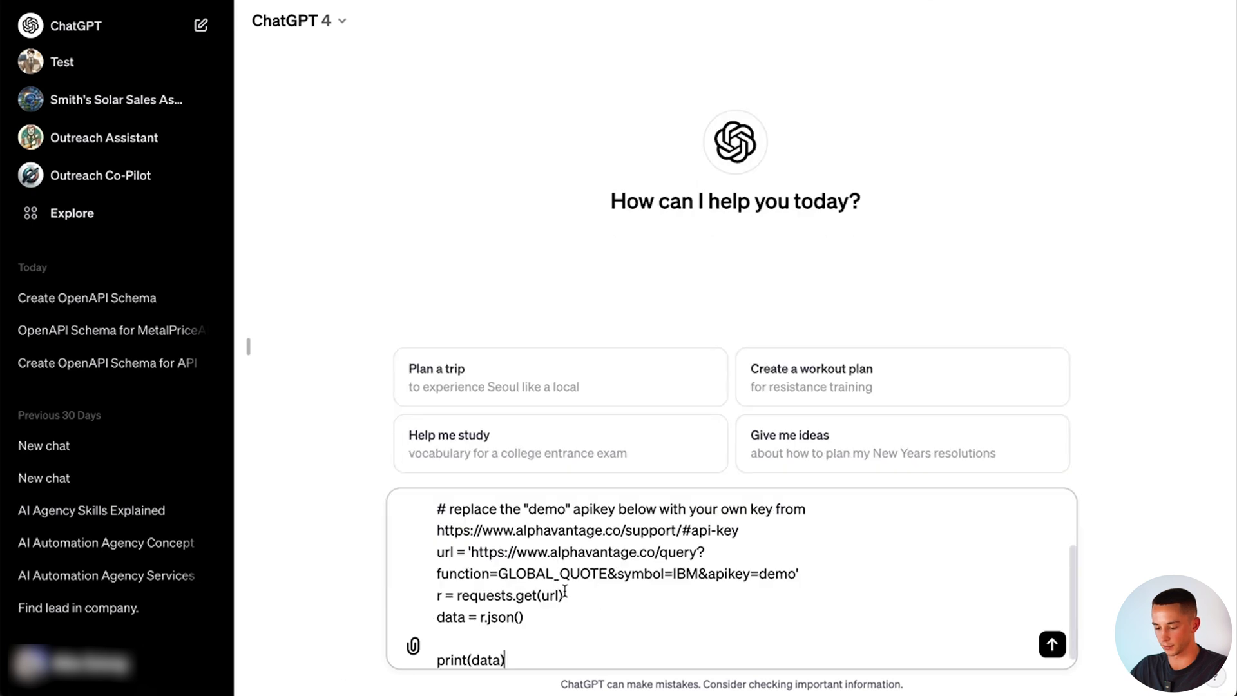
{"action": "scroll", "coordinate": [553, 594], "scroll_direction": "up", "scroll_amount": 2}
{"action": "scroll", "coordinate": [553, 594], "scroll_direction": "down", "scroll_amount": 2}
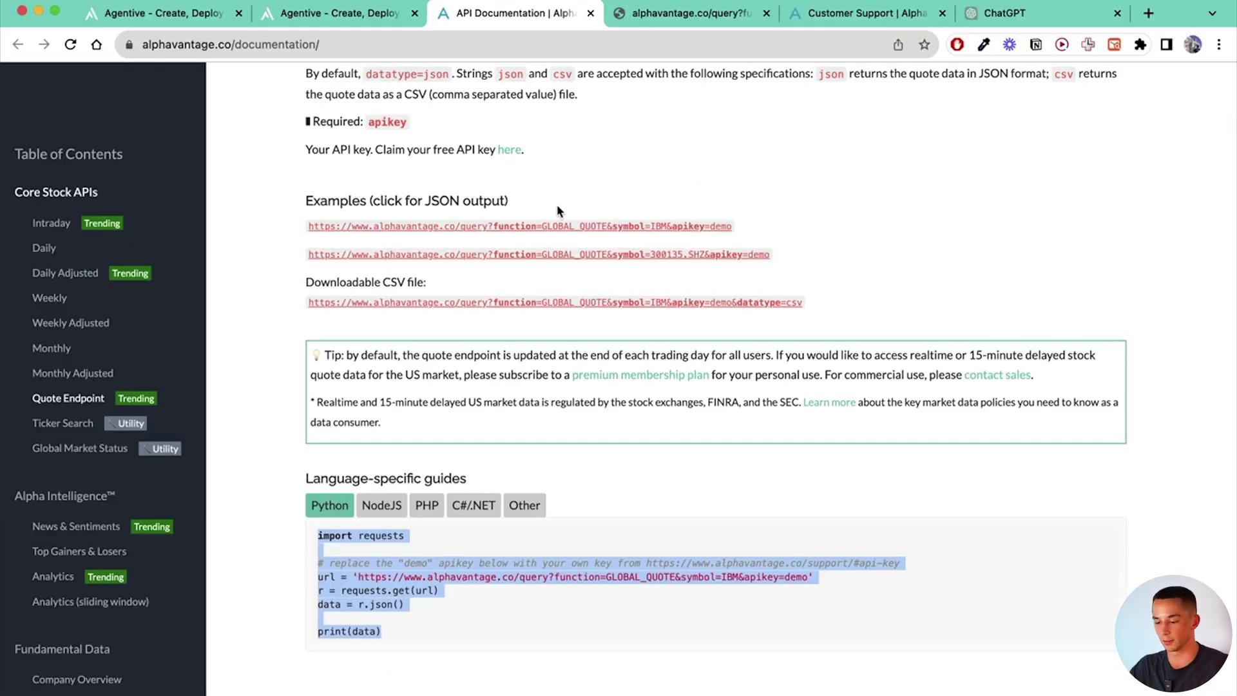
Select the example IBM quote JSON output in the Alpha Vantage documentation
{"action": "left_click", "coordinate": [557, 206]}
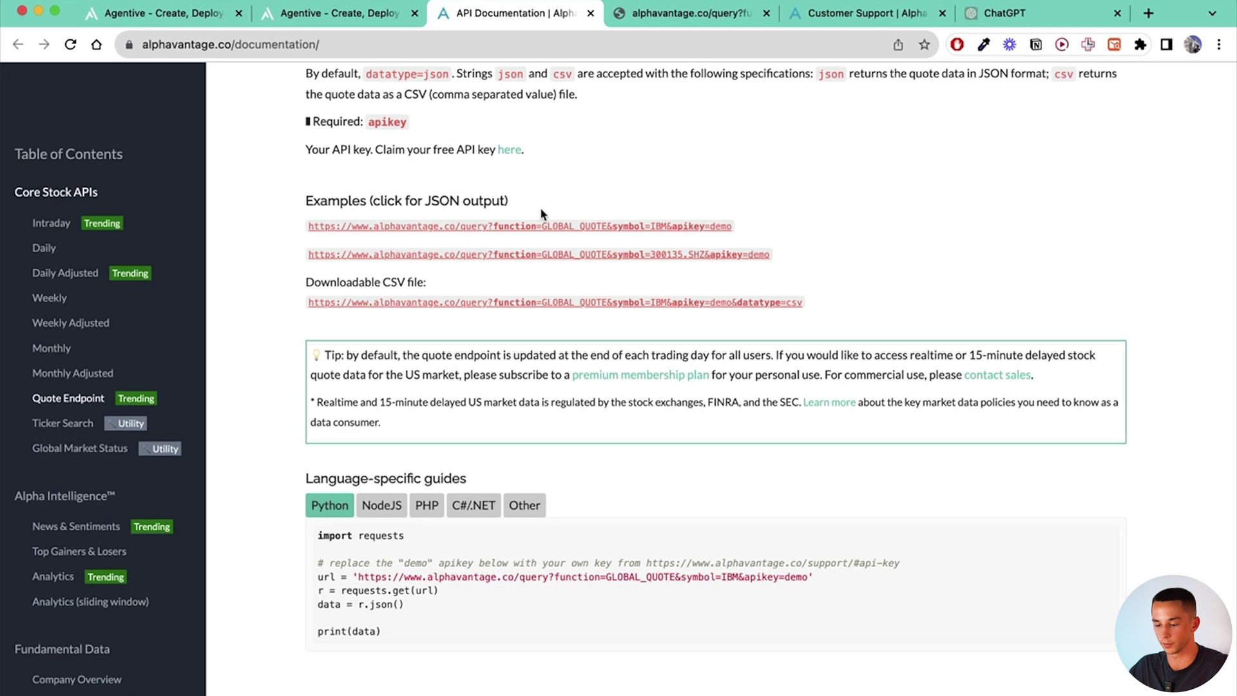
{"action": "left_click", "coordinate": [478, 227]}
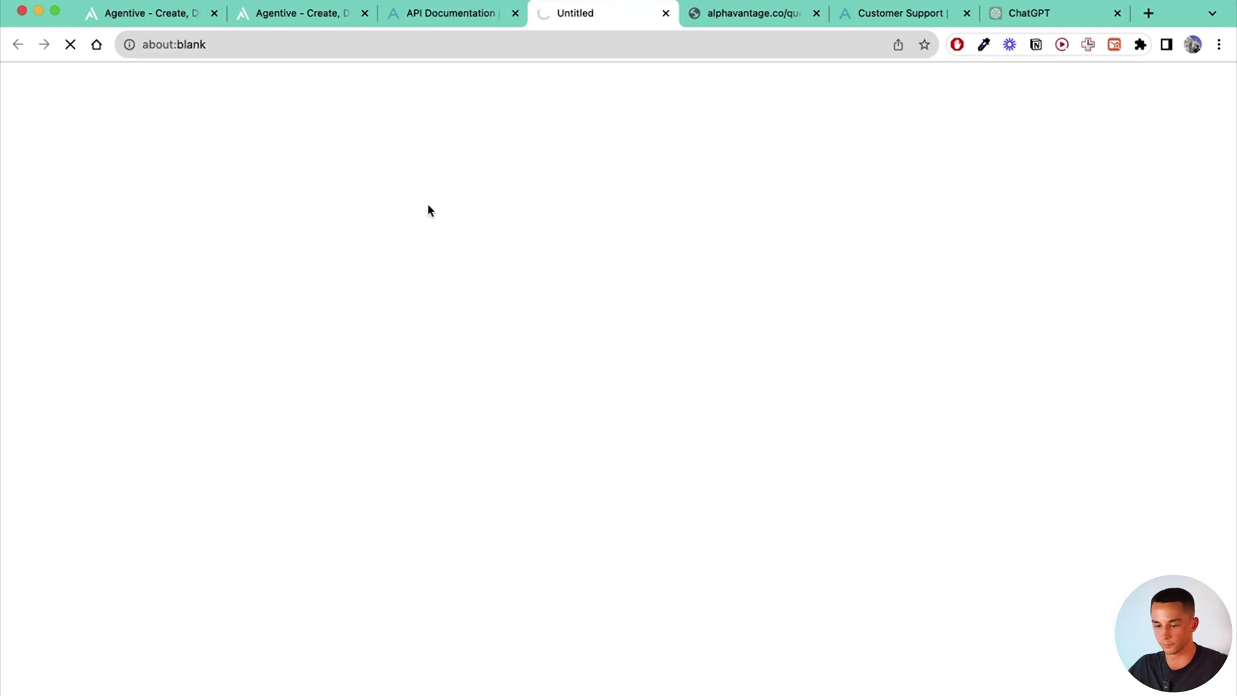
{"action": "left_click_drag", "start_coordinate": [131, 259], "coordinate": [9, 70]}
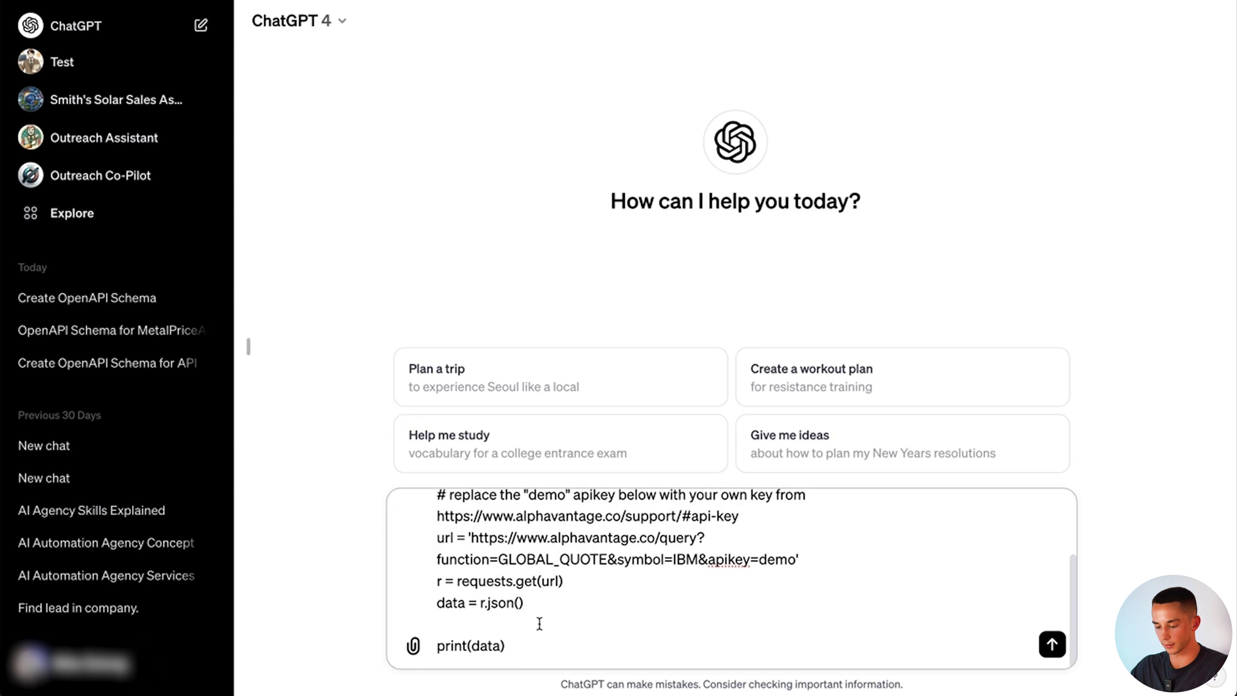
Add 'Here is an example output' with the JSON, plus a note to leave out the API key parameter
{"action": "key", "text": "shift+Return"}
{"action": "key", "text": "shift+Return"}
{"action": "type", "text": "H"}
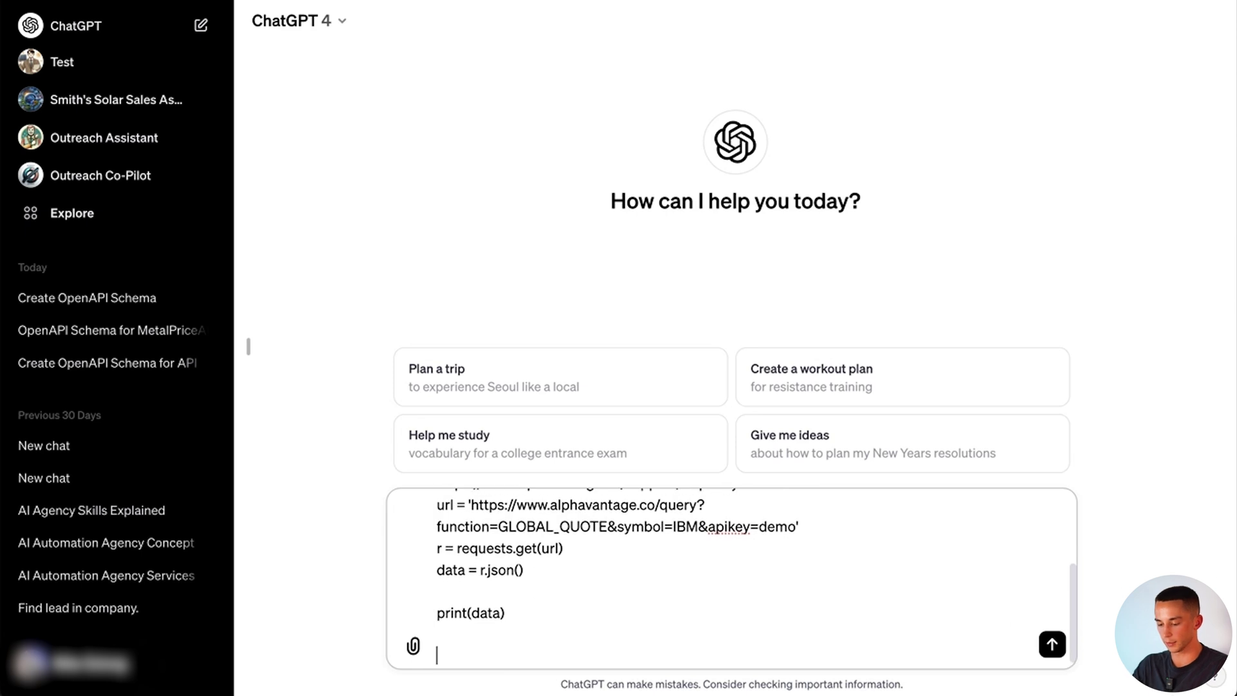
{"action": "type", "text": "ere is an example output"}
{"action": "key", "text": "ctrl+v"}
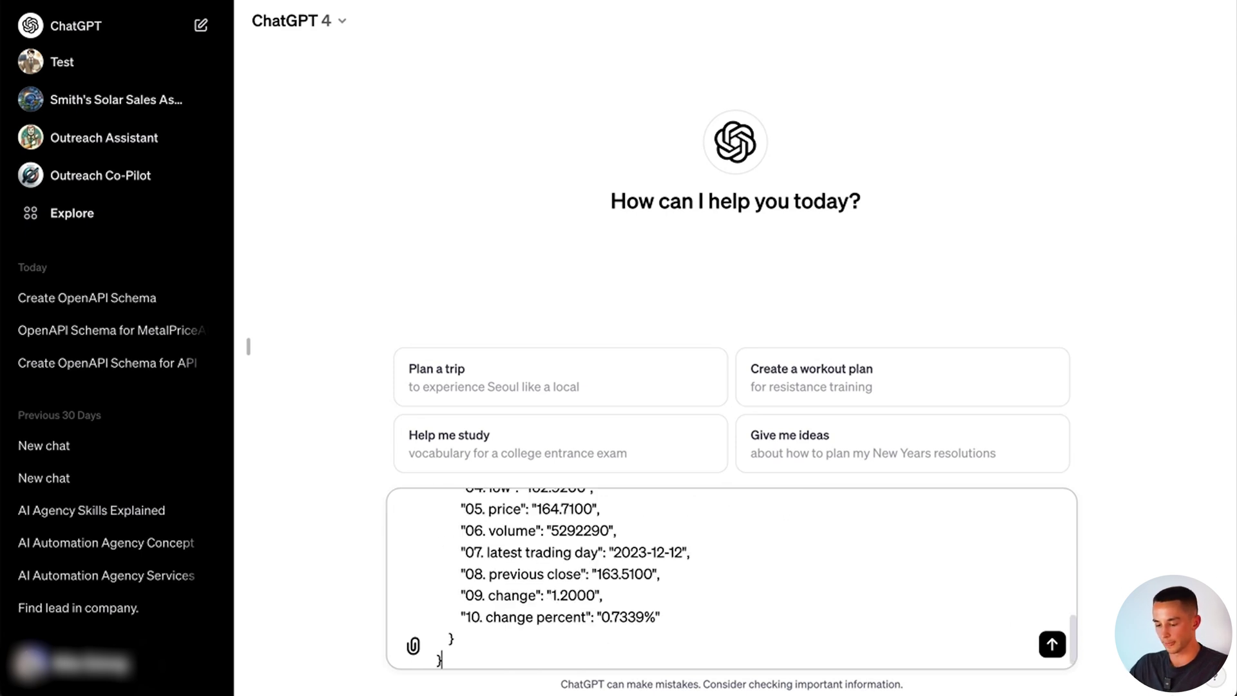
{"action": "scroll", "coordinate": [625, 552], "scroll_direction": "up", "scroll_amount": 15}
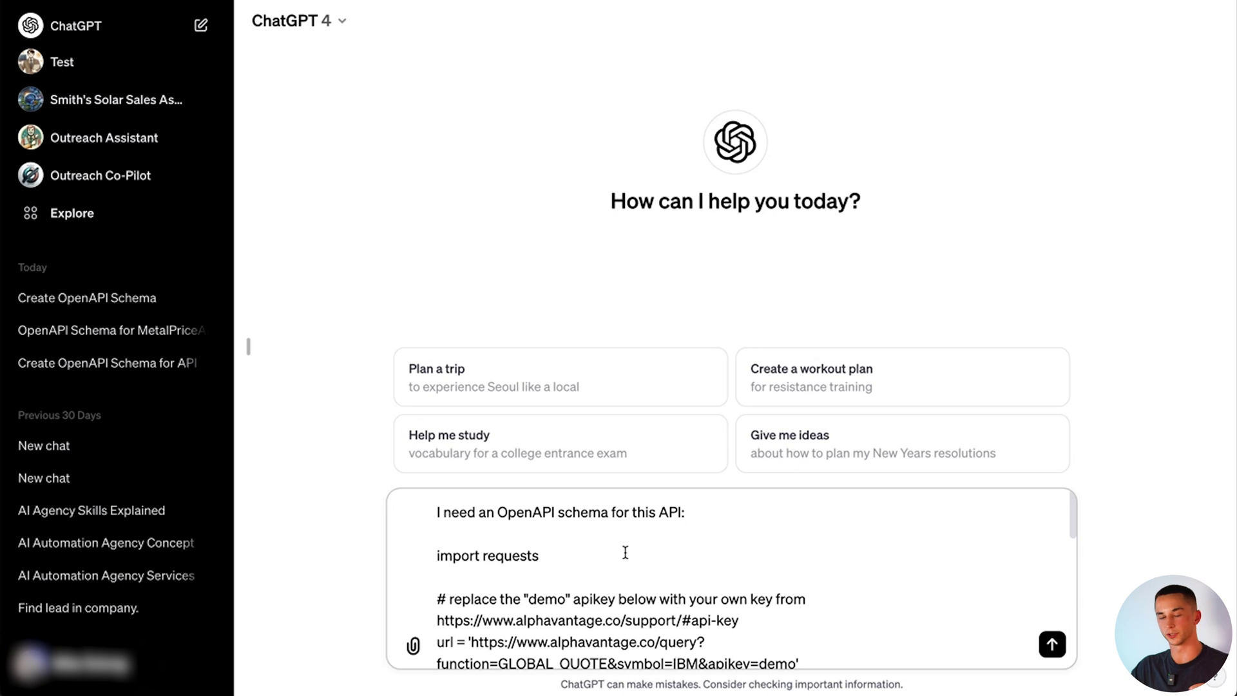
{"action": "scroll", "coordinate": [625, 552], "scroll_direction": "down", "scroll_amount": 3}
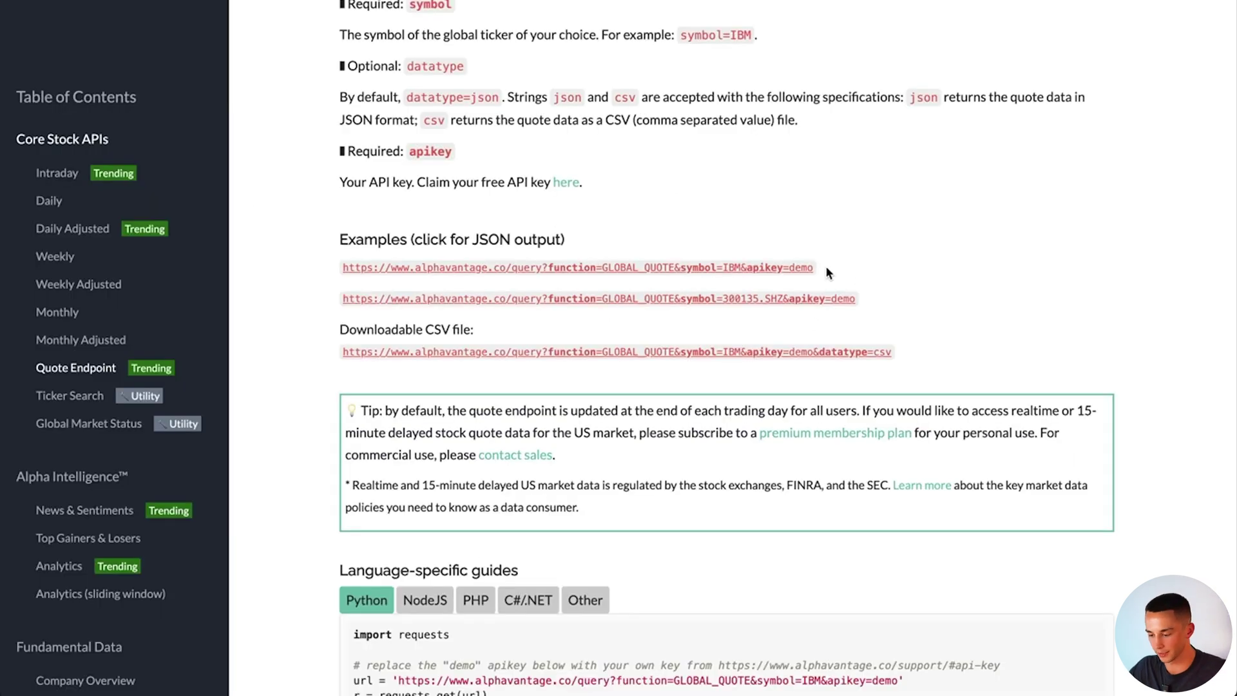
{"action": "left_click_drag", "start_coordinate": [826, 266], "coordinate": [750, 268]}
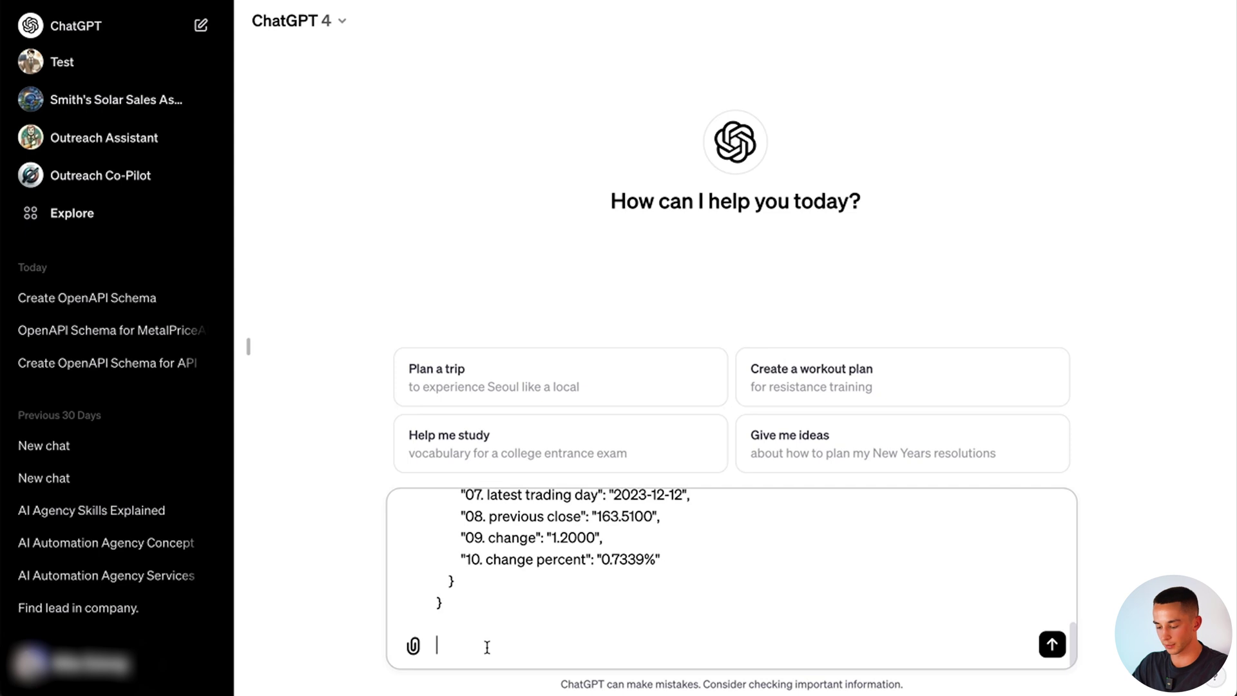
{"action": "type", "text": "Do not include the"}
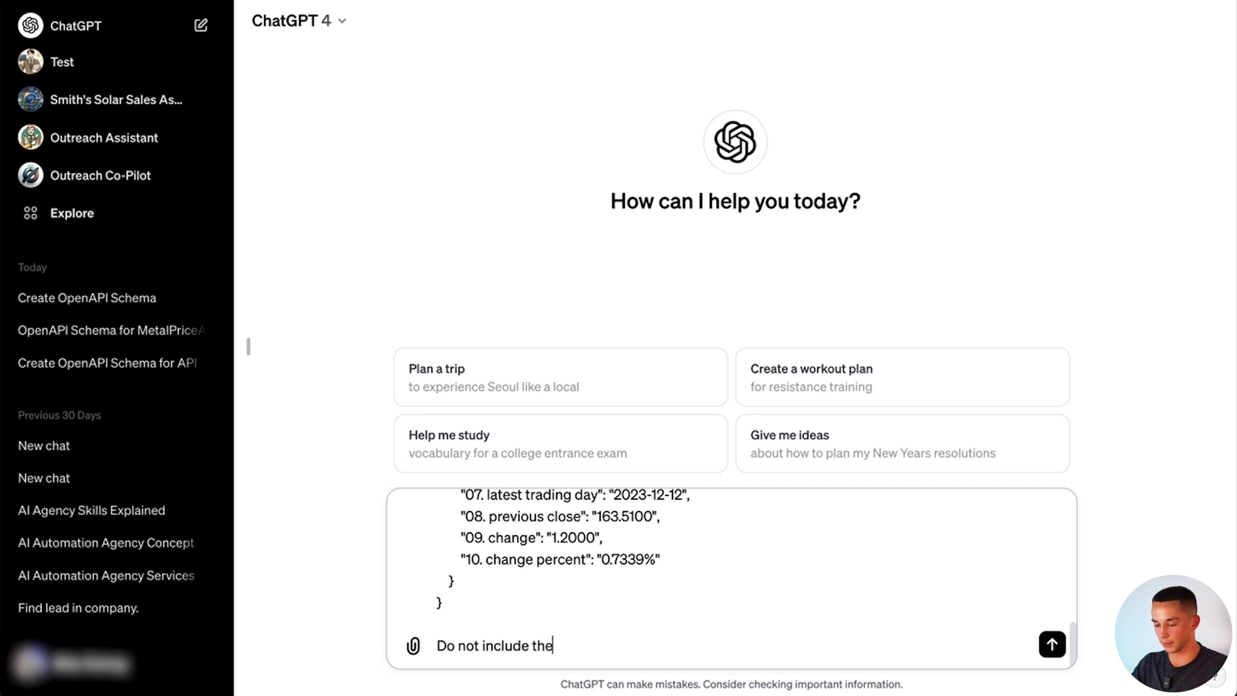
{"action": "type", "text": " API key as a parameter in the schema"}
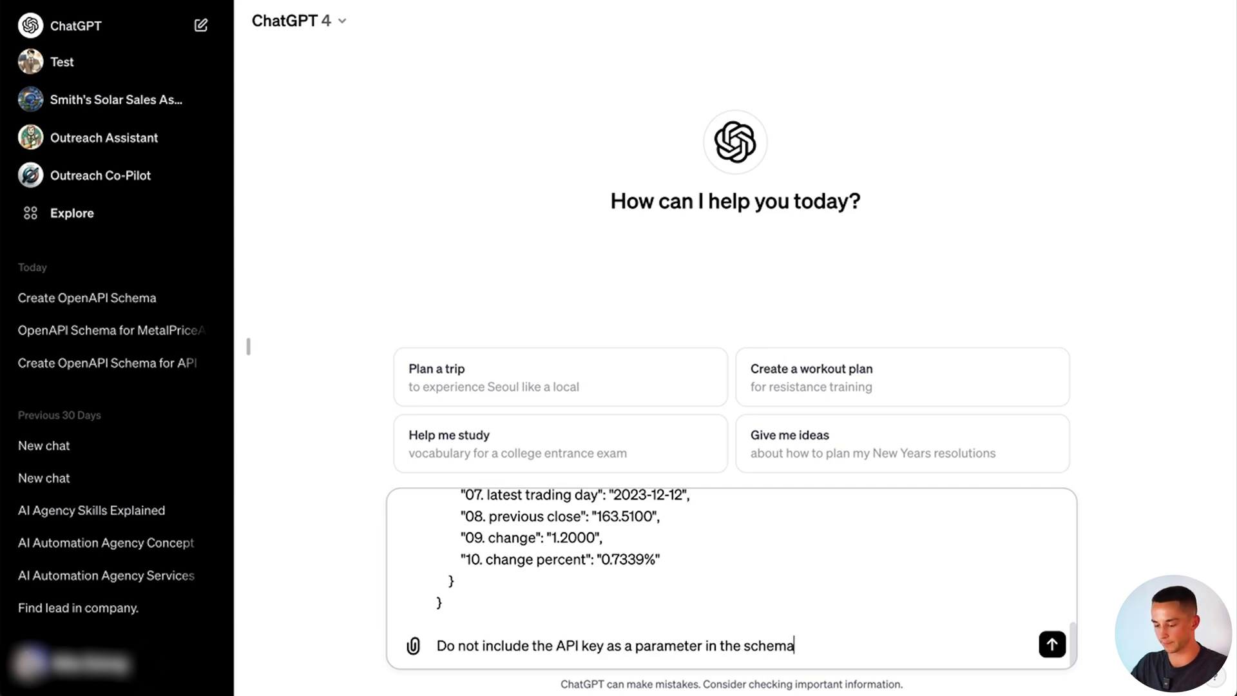
{"action": "type", "text": ", it will be provided elsewhere."}
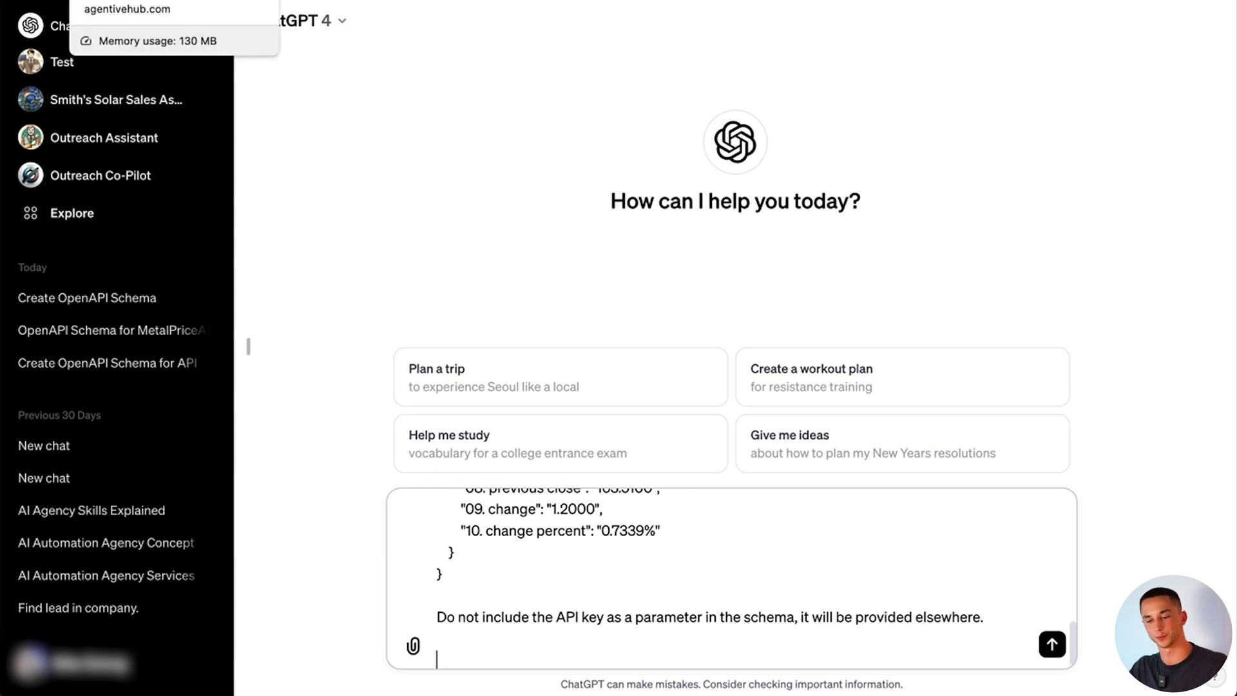
Load the Predict Age (JSON) example schema into a new Agentive tool upload and copy it
{"action": "left_click", "coordinate": [142, 2]}
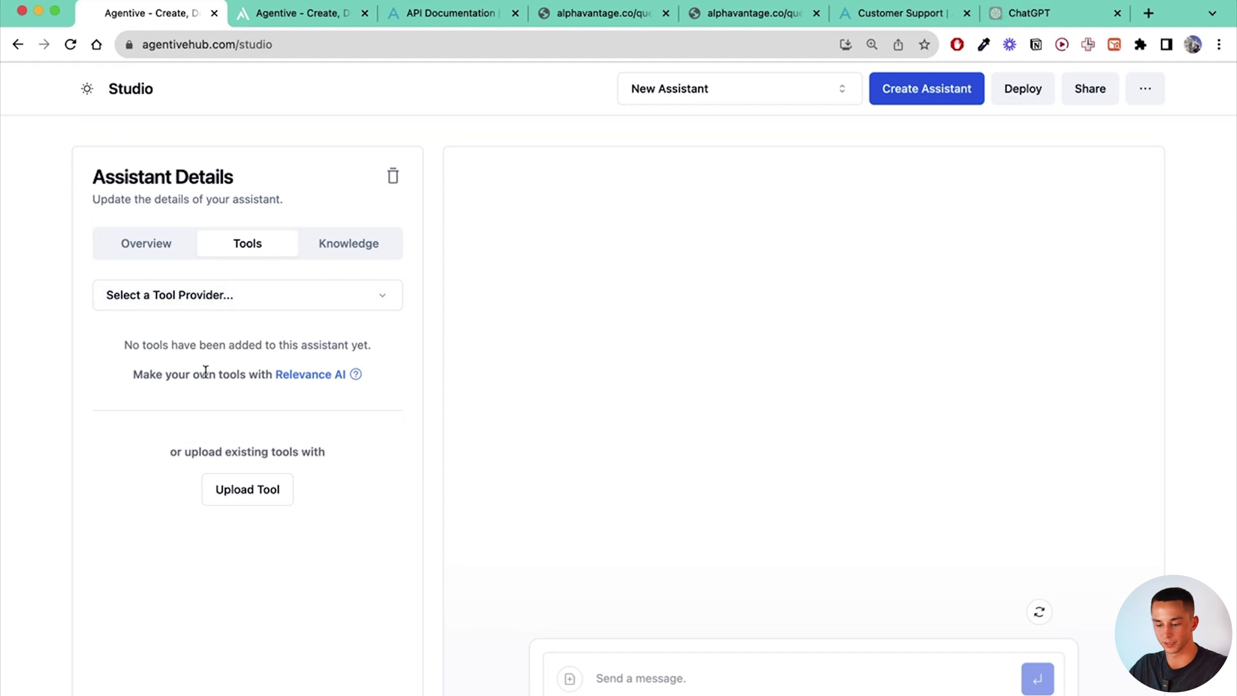
{"action": "left_click", "coordinate": [368, 294]}
{"action": "left_click", "coordinate": [391, 458]}
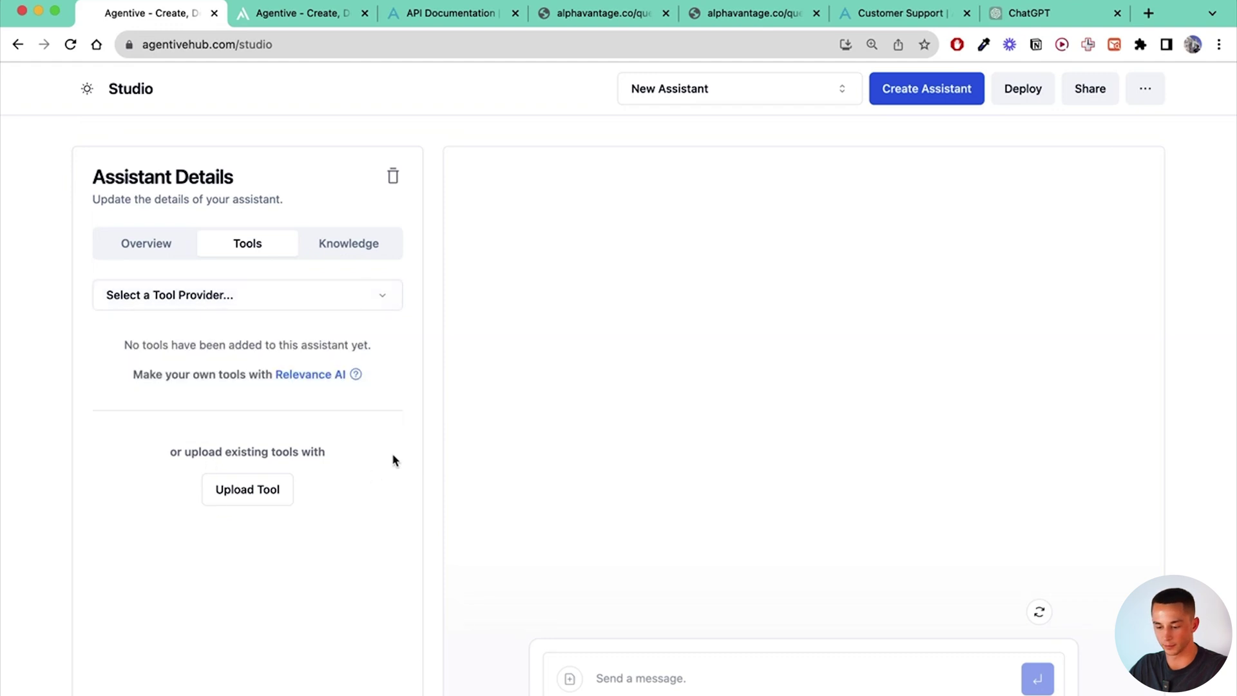
{"action": "left_click", "coordinate": [271, 482]}
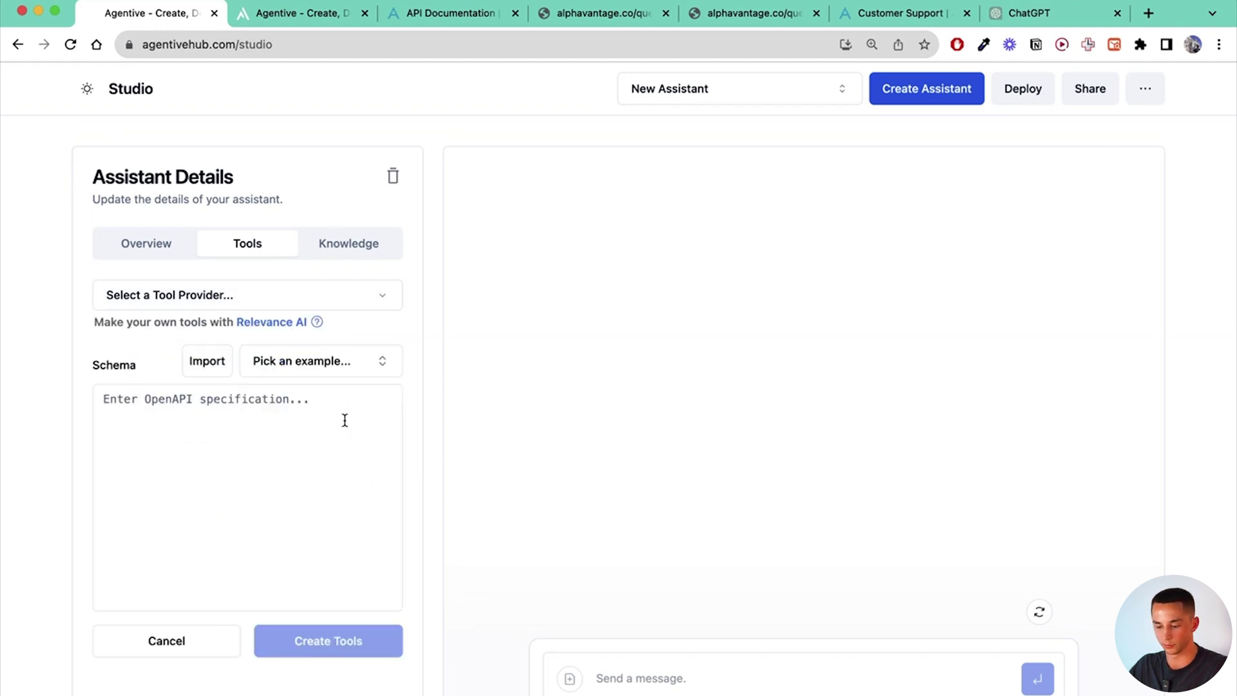
{"action": "left_click", "coordinate": [378, 362]}
{"action": "left_click", "coordinate": [342, 435]}
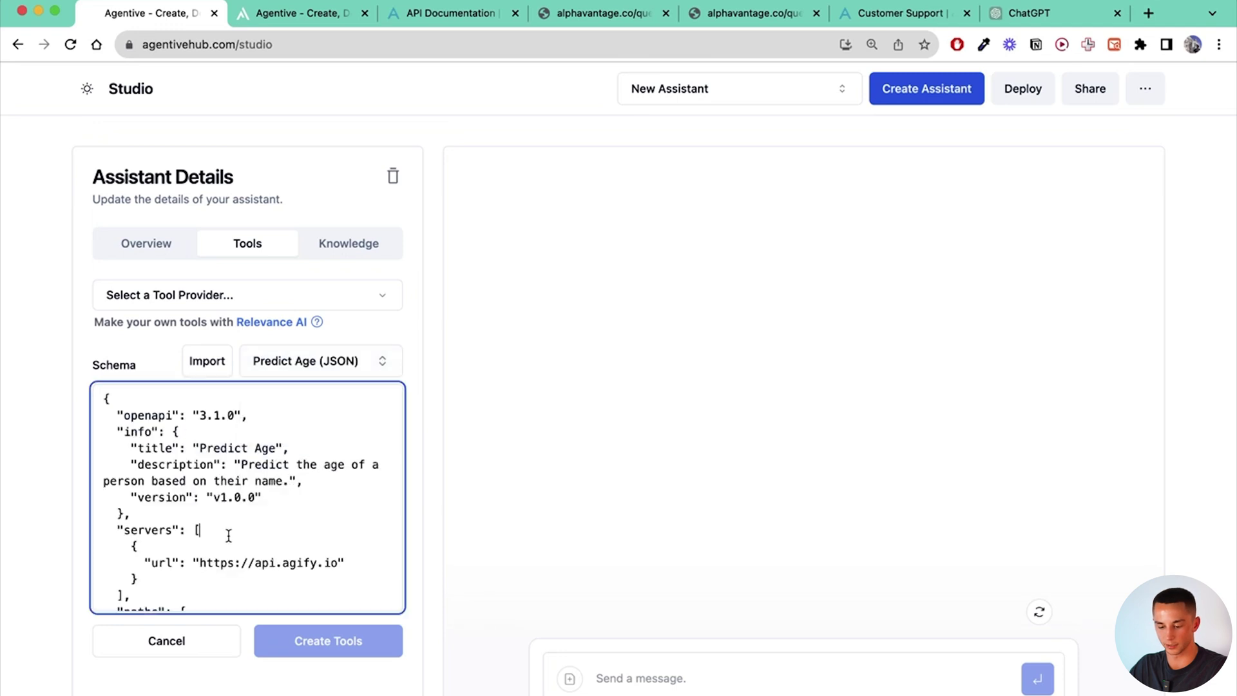
{"action": "key", "text": "super+a"}
{"action": "left_click", "coordinate": [359, 497]}
{"action": "left_click", "coordinate": [351, 475]}
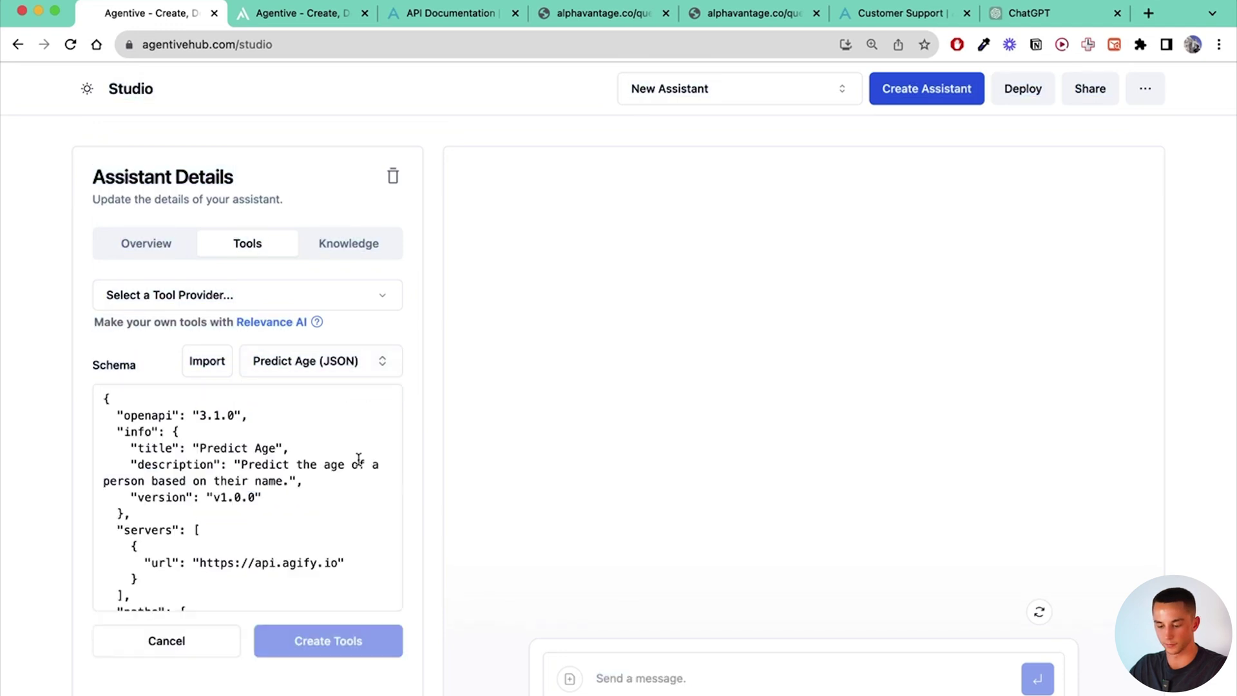
{"action": "left_click", "coordinate": [226, 495]}
{"action": "key", "text": "super+a"}
{"action": "left_click", "coordinate": [1010, 18]}
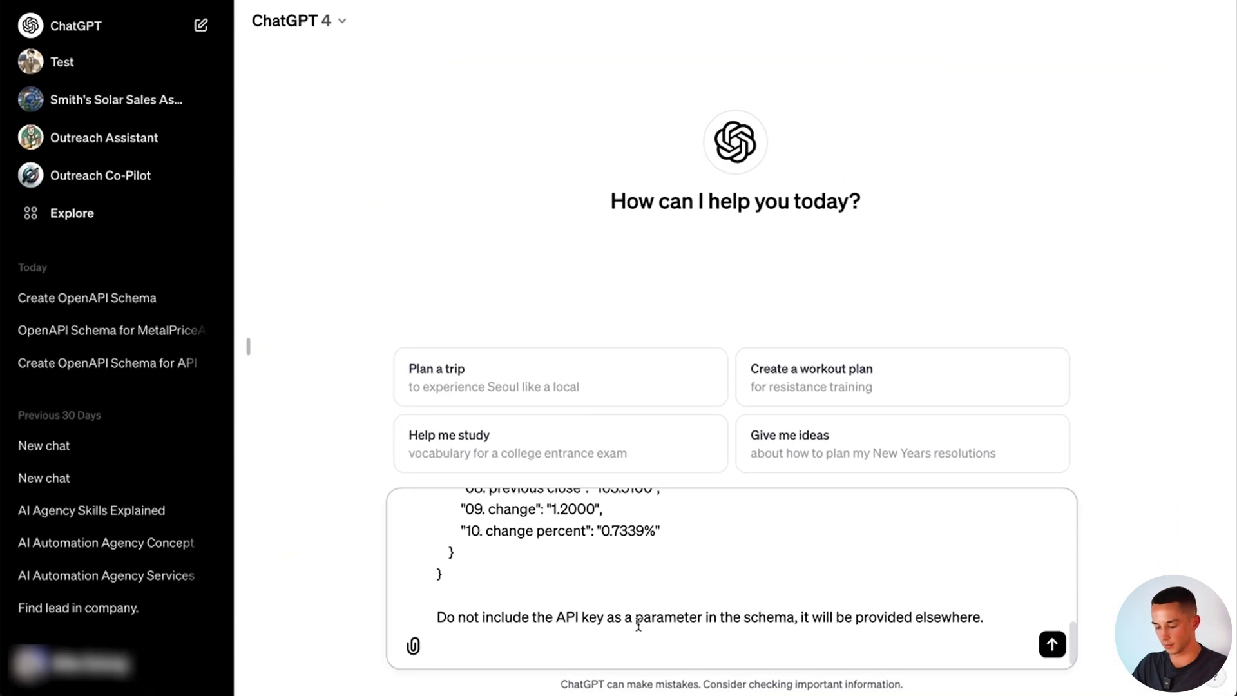
Append 'Here is an example of a OpenAPI schema, copy this style exactly:' with the Predict Age schema, then send
{"action": "type", "text": "Here is an example of"}
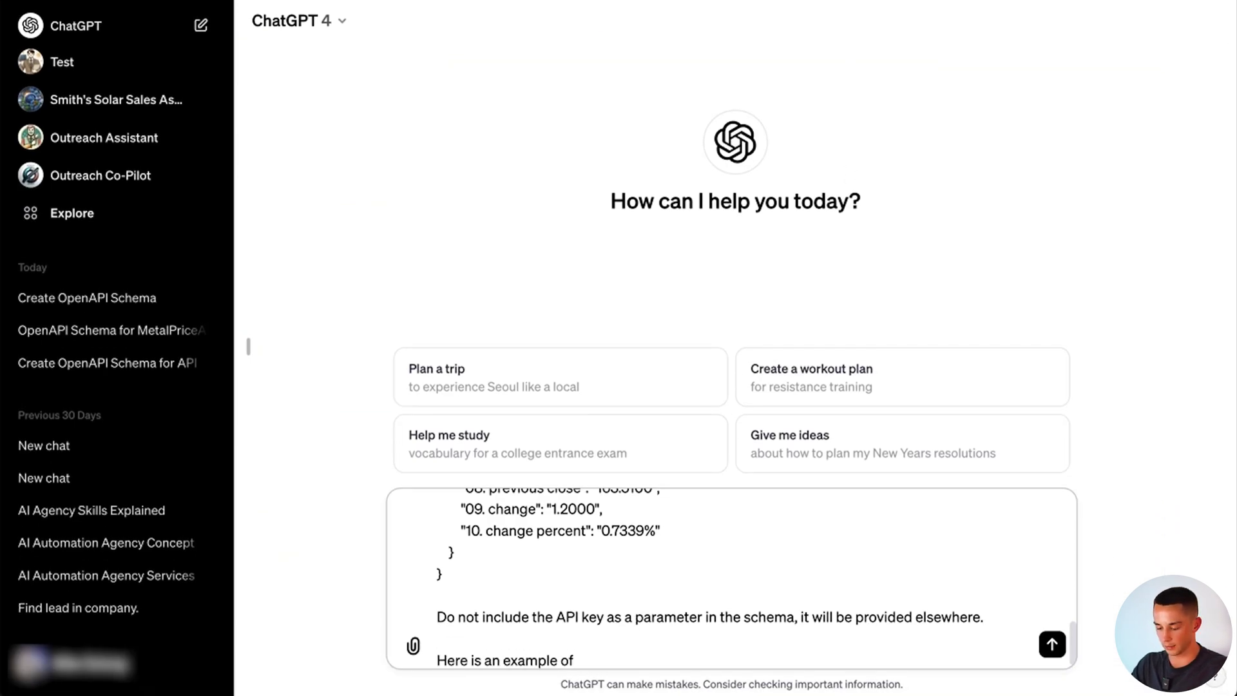
{"action": "type", "text": " a s"}
{"action": "key", "text": "BackSpace"}
{"action": "type", "text": "OpenAPI schema, copy this style exactly:"}
{"action": "key", "text": "shift+Return"}
{"action": "key", "text": "shift+Return"}
{"action": "key", "text": "ctrl+v"}
{"action": "scroll", "coordinate": [671, 535], "scroll_direction": "up", "scroll_amount": 15}
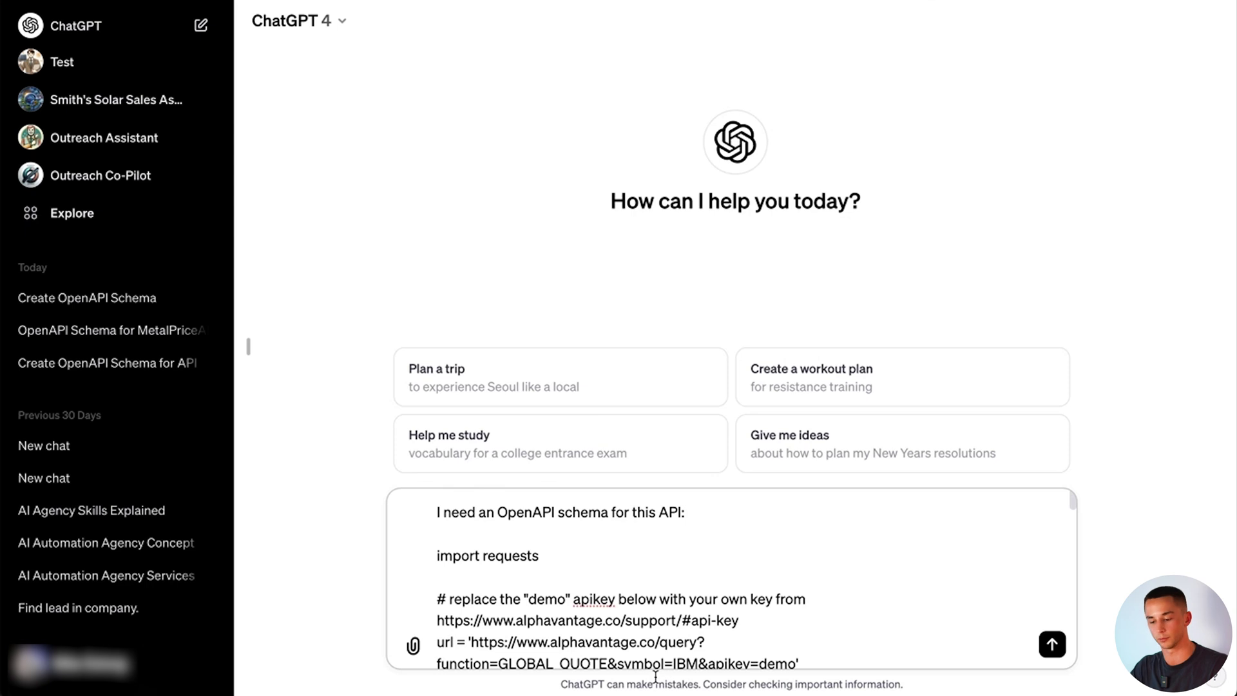
{"action": "scroll", "coordinate": [617, 613], "scroll_direction": "down", "scroll_amount": 10}
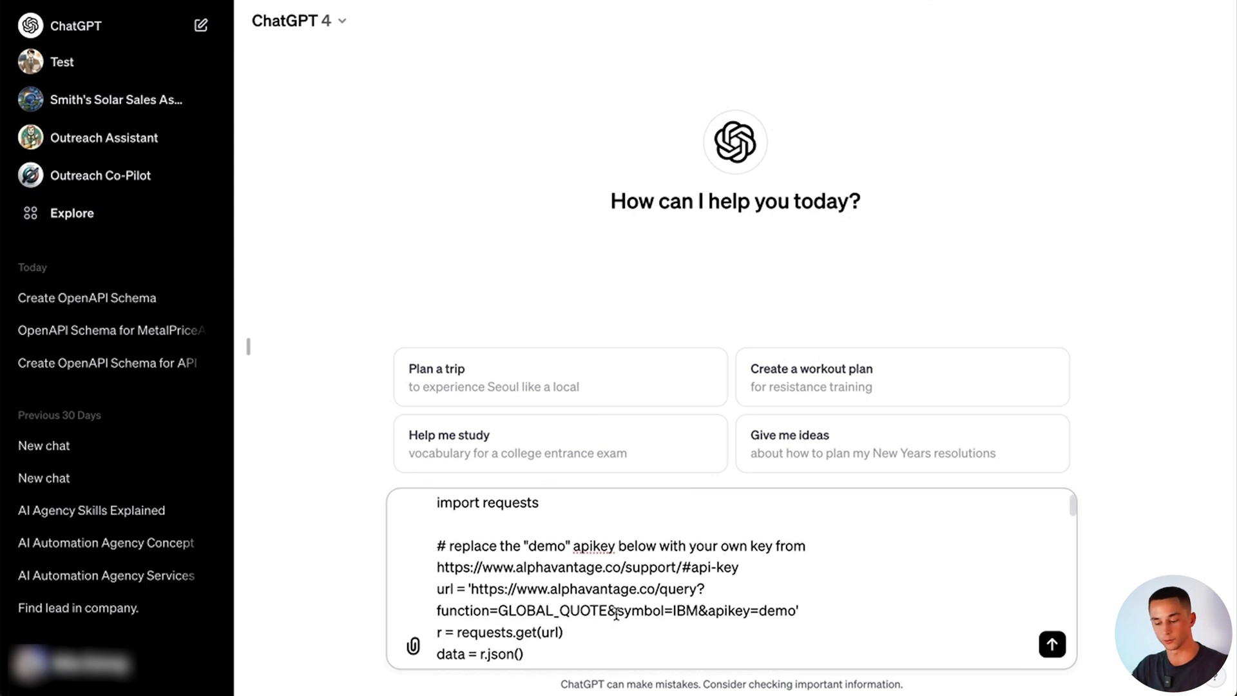
{"action": "scroll", "coordinate": [617, 613], "scroll_direction": "down", "scroll_amount": 8}
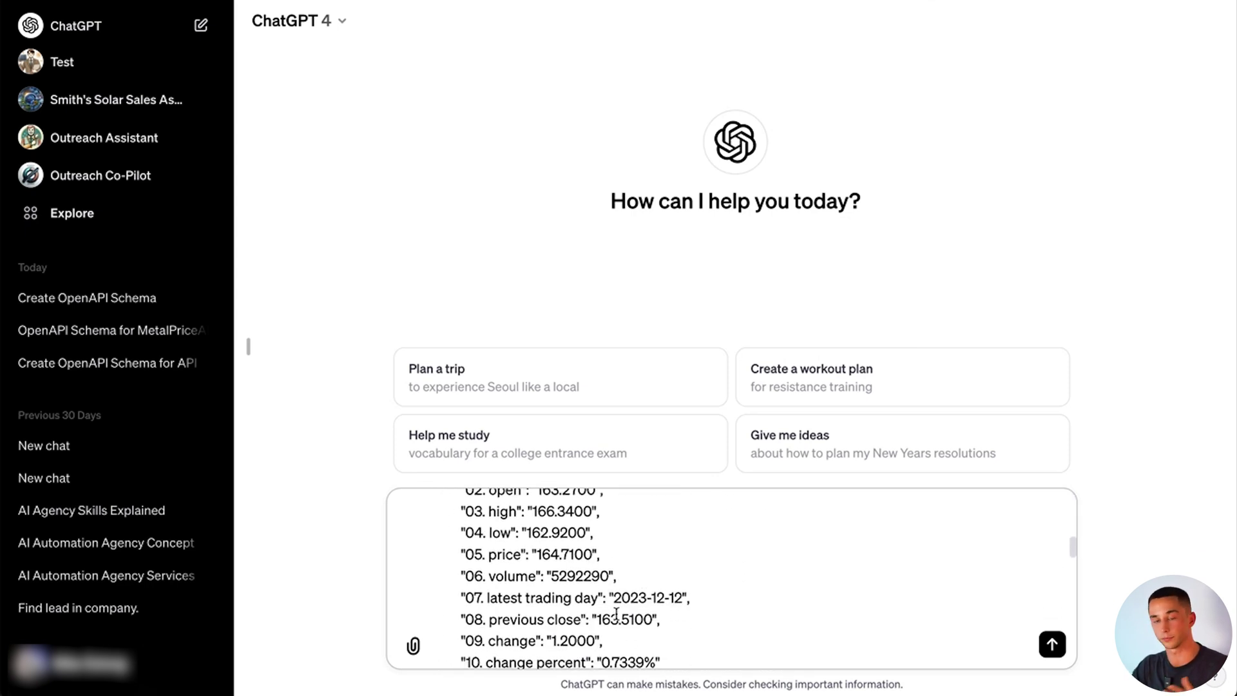
{"action": "triple_click", "coordinate": [1058, 530]}
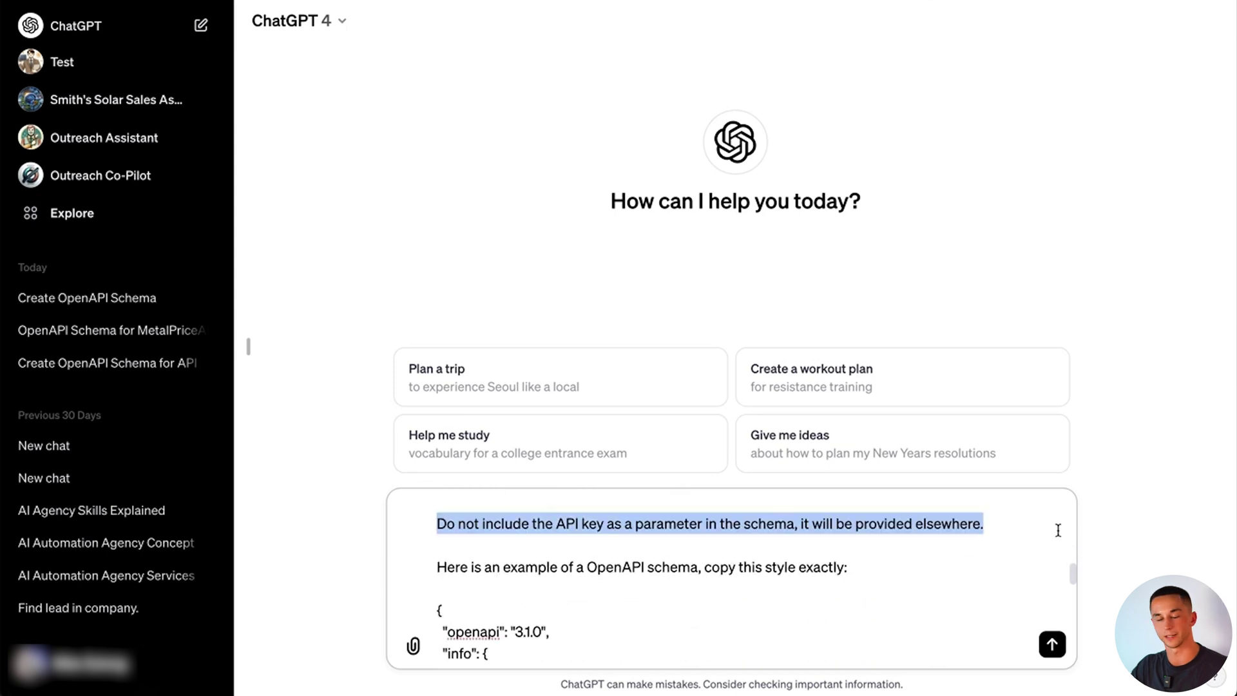
{"action": "left_click", "coordinate": [628, 529]}
{"action": "scroll", "coordinate": [628, 528], "scroll_direction": "down", "scroll_amount": 5}
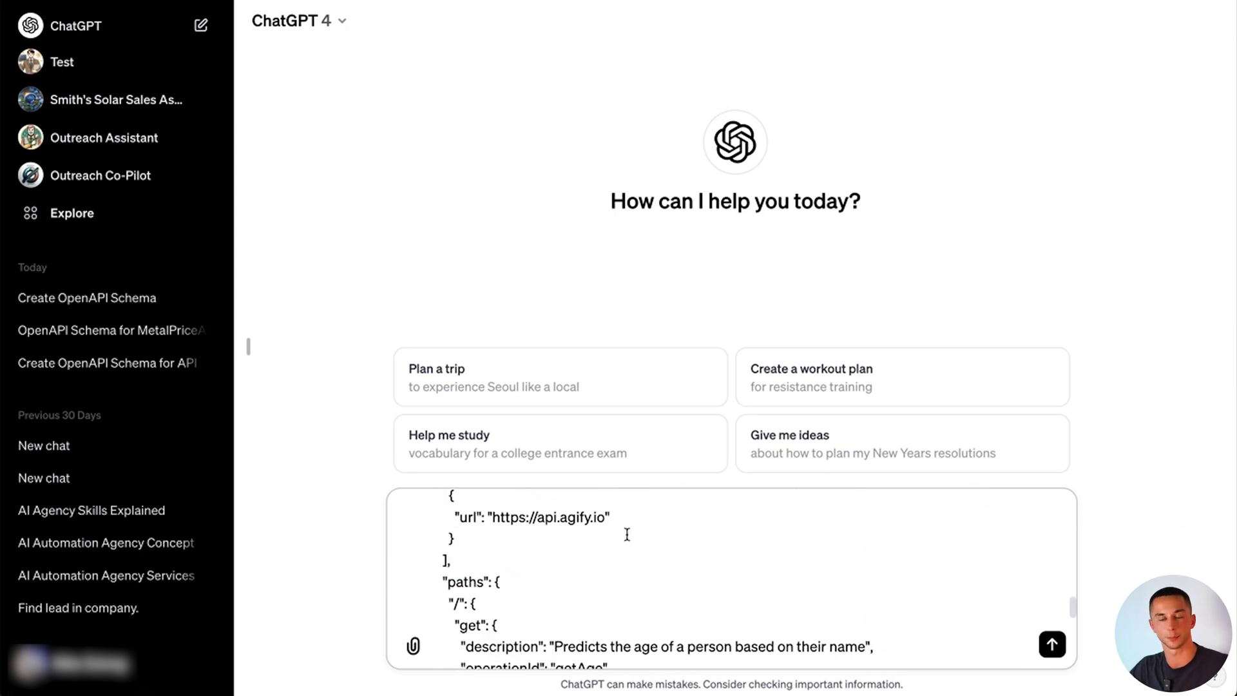
{"action": "scroll", "coordinate": [627, 534], "scroll_direction": "down", "scroll_amount": 6}
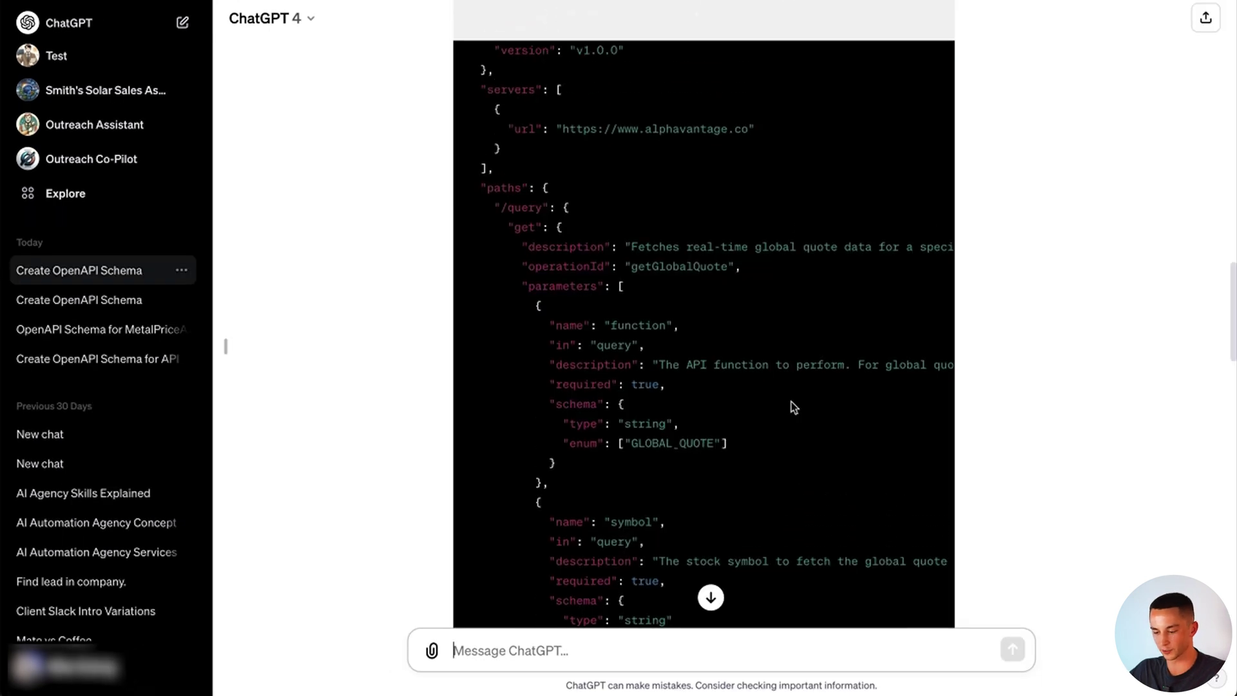
Review ChatGPT's generated schema and its getGlobalQuote operation name
{"action": "scroll", "coordinate": [791, 401], "scroll_direction": "right", "scroll_amount": 3}
{"action": "scroll", "coordinate": [791, 407], "scroll_direction": "left", "scroll_amount": 3}
{"action": "scroll", "coordinate": [733, 359], "scroll_direction": "up", "scroll_amount": 3}
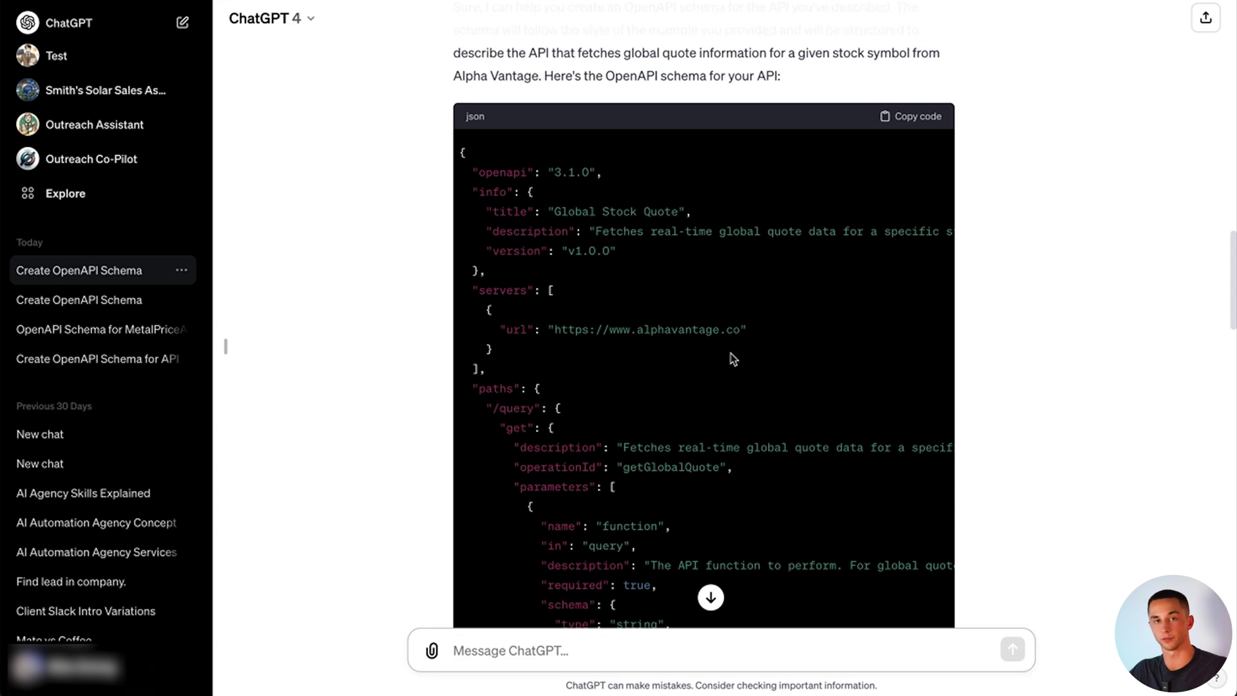
{"action": "scroll", "coordinate": [655, 249], "scroll_direction": "right", "scroll_amount": 1}
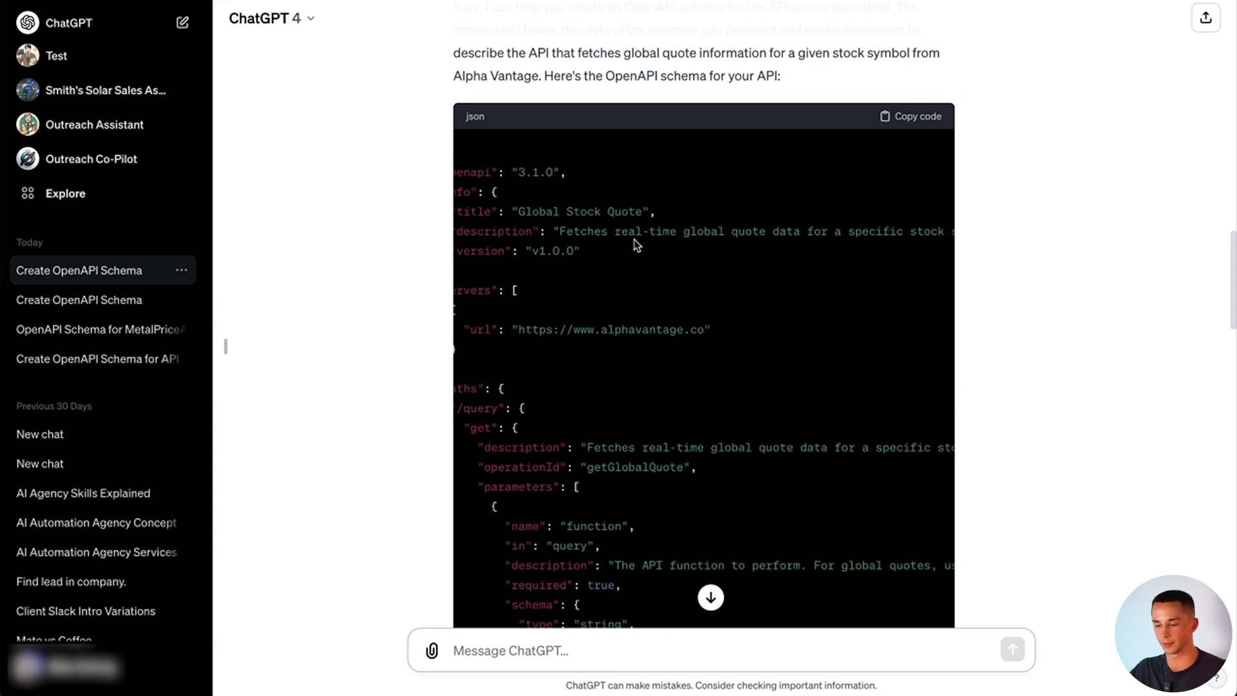
{"action": "left_click_drag", "start_coordinate": [683, 232], "coordinate": [848, 233]}
{"action": "scroll", "coordinate": [680, 467], "scroll_direction": "down", "scroll_amount": 3}
{"action": "scroll", "coordinate": [680, 467], "scroll_direction": "left", "scroll_amount": 1}
{"action": "double_click", "coordinate": [685, 294]}
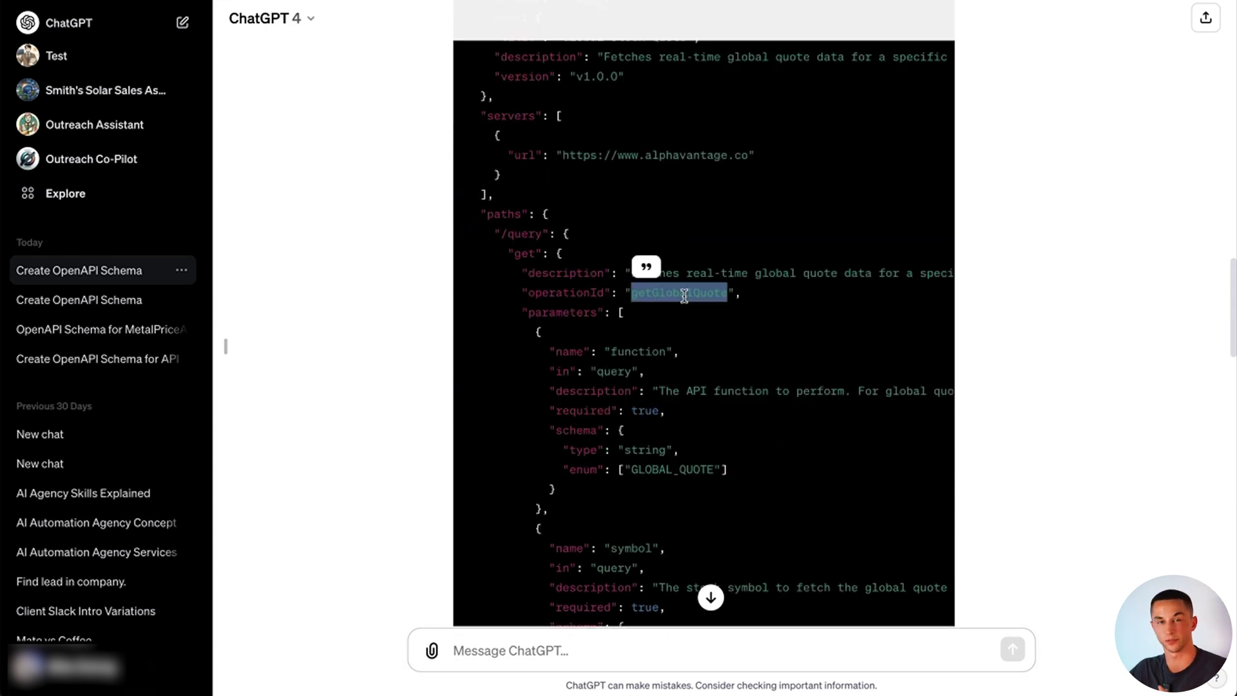
Ask ChatGPT to rename the operation getStockDataByTicker with ticker-based descriptions, then copy the revised schema
{"action": "left_click", "coordinate": [575, 654]}
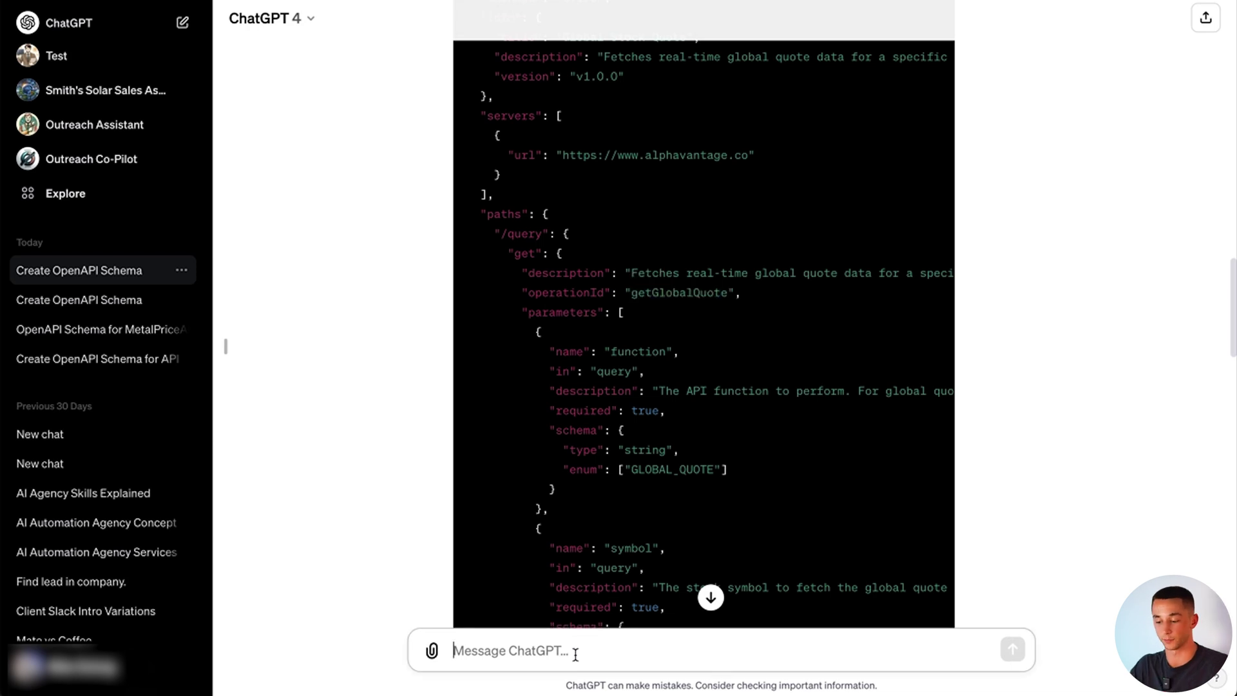
{"action": "scroll", "coordinate": [597, 526], "scroll_direction": "up", "scroll_amount": 1}
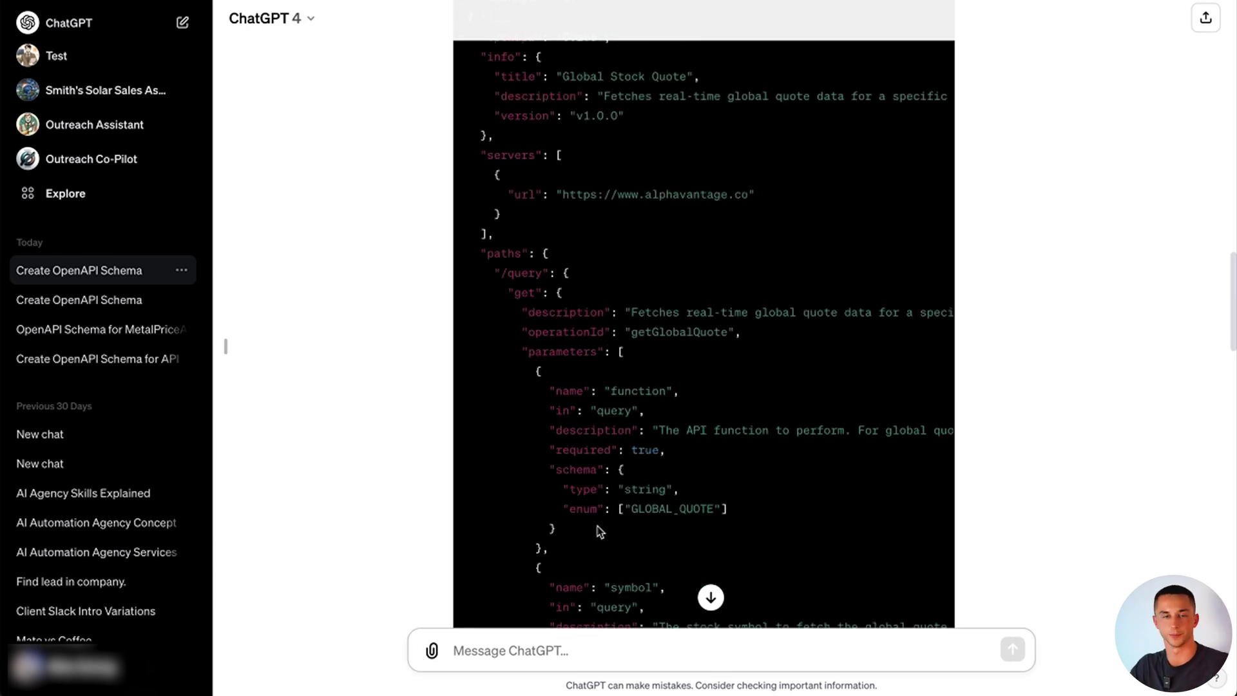
{"action": "scroll", "coordinate": [597, 526], "scroll_direction": "down", "scroll_amount": 1}
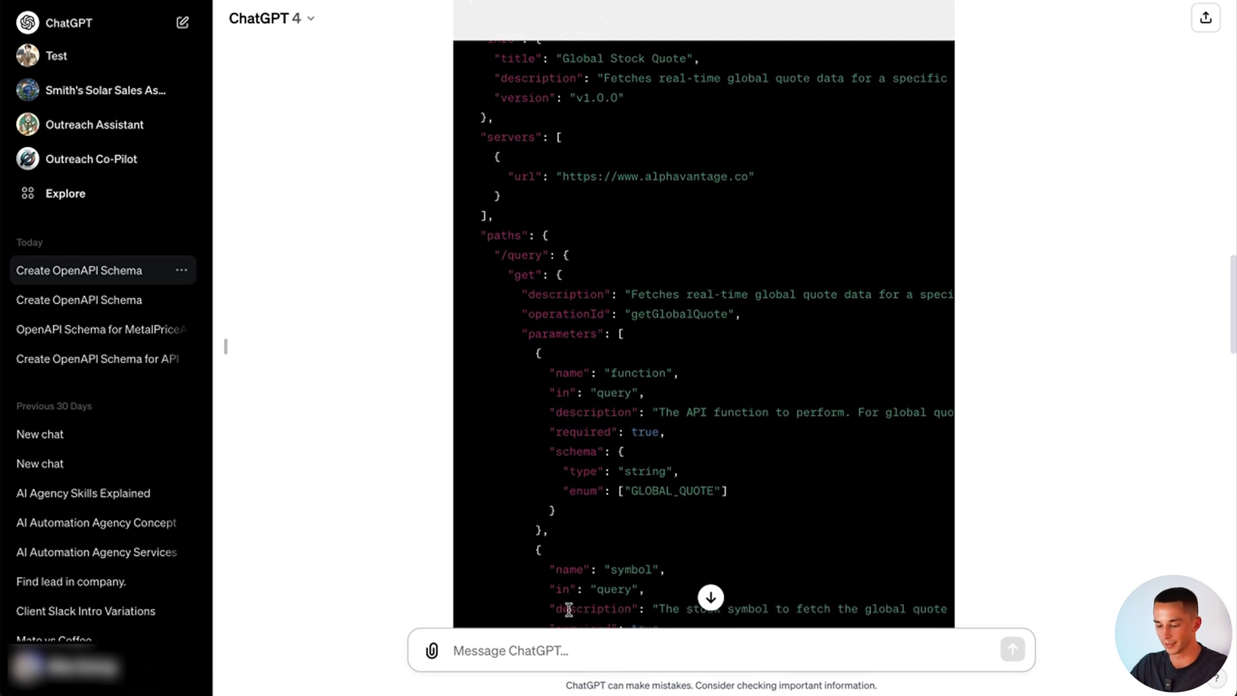
{"action": "type", "text": "Can you modify it to be called get"}
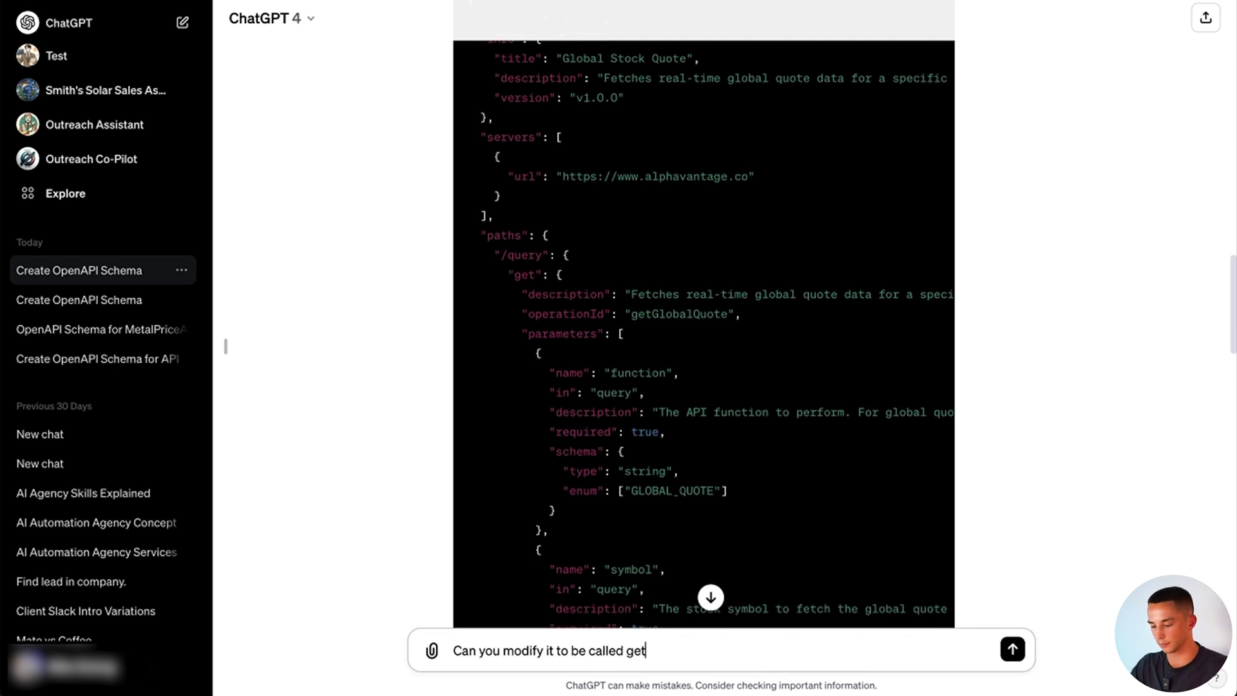
{"action": "type", "text": "StockDataByTicker, and all the "}
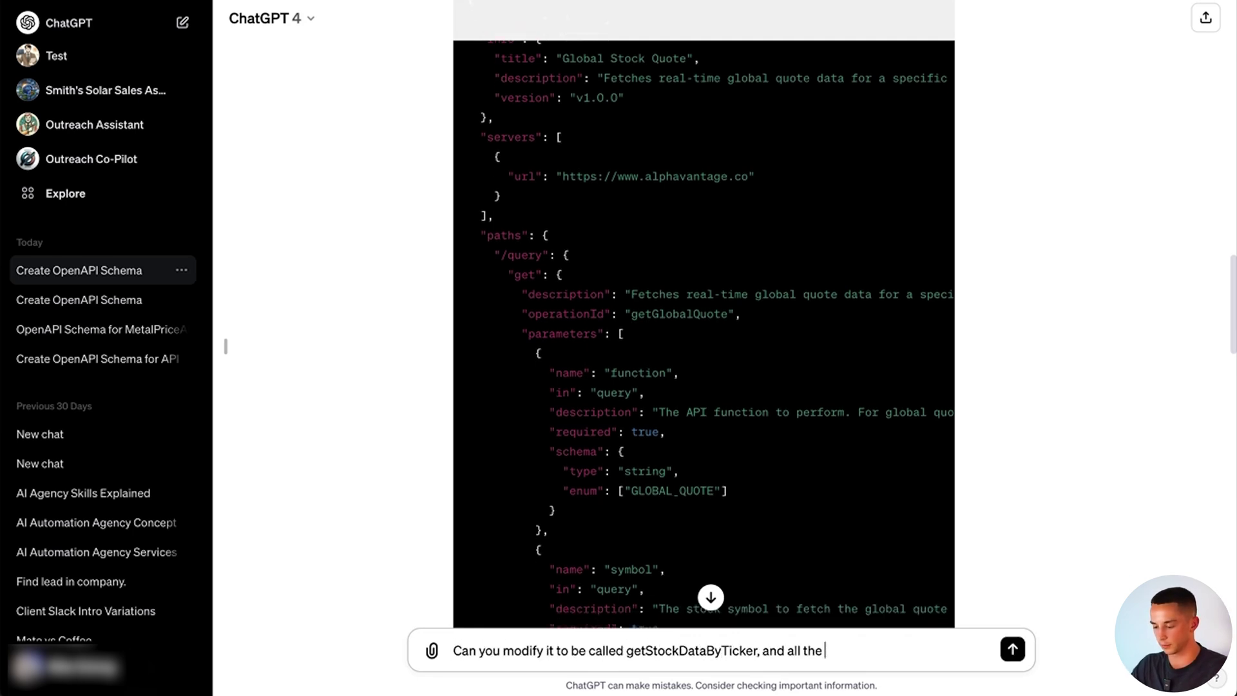
{"action": "type", "text": "descriptions should mention that this allows "}
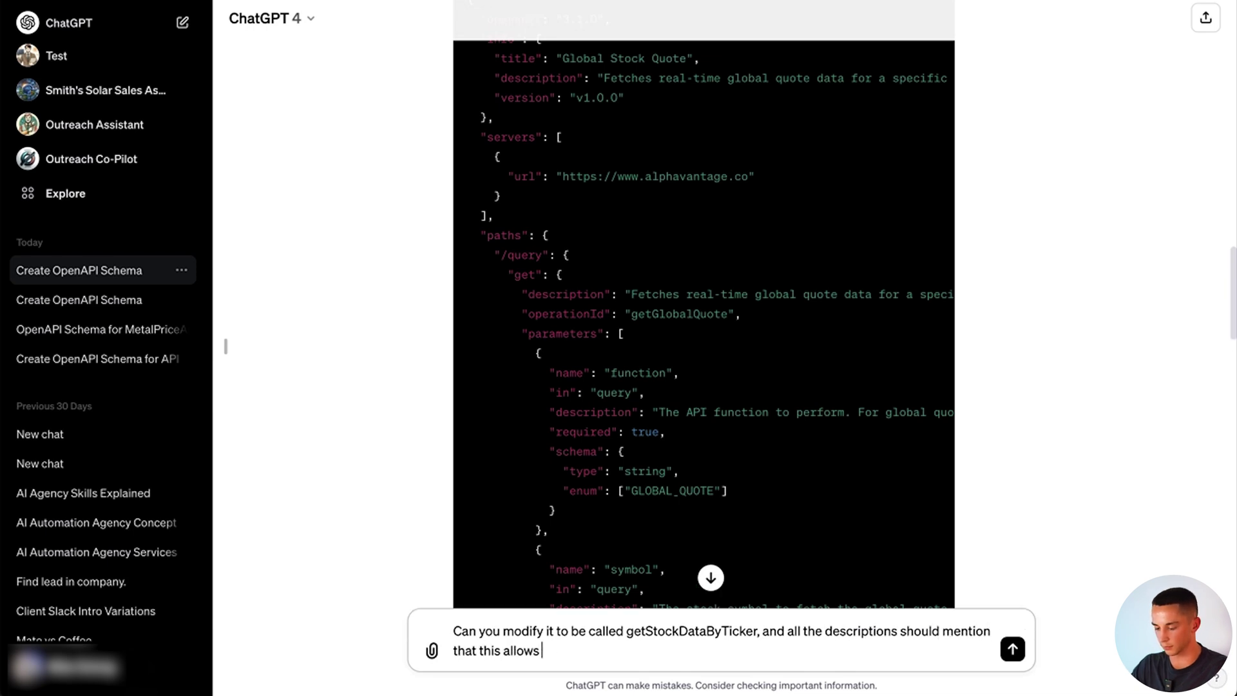
{"action": "type", "text": "the user to get stock data by a provided ticker"}
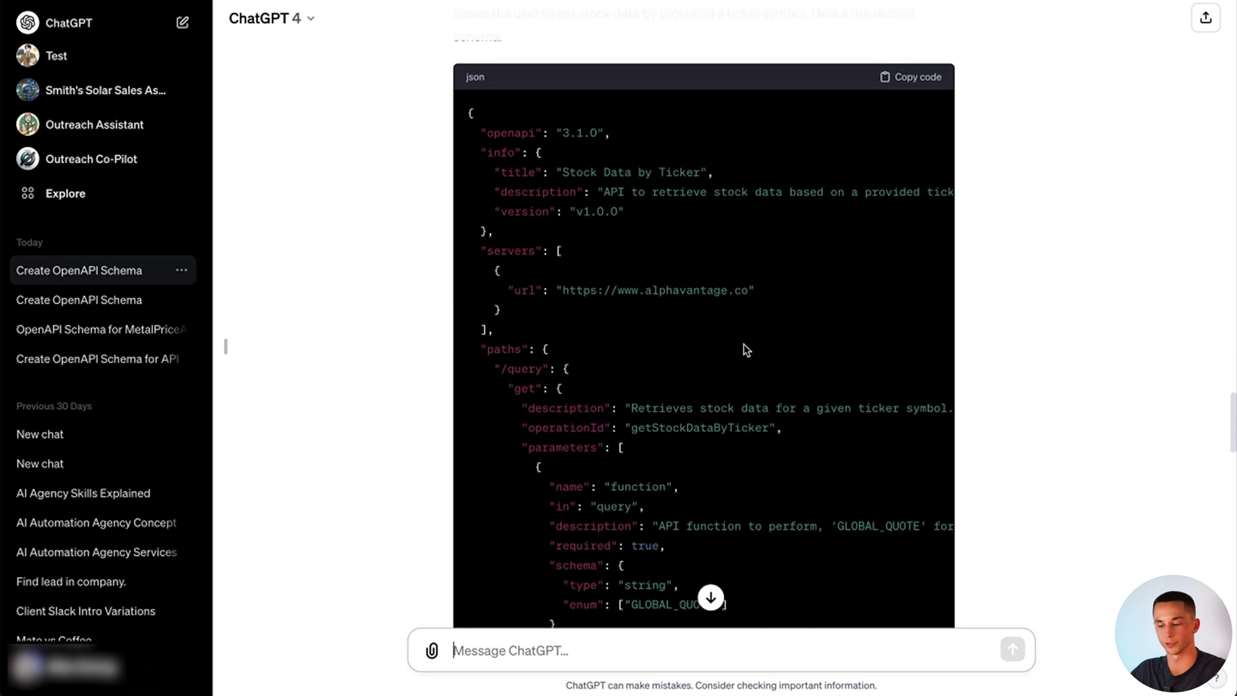
{"action": "scroll", "coordinate": [743, 350], "scroll_direction": "up", "scroll_amount": 1}
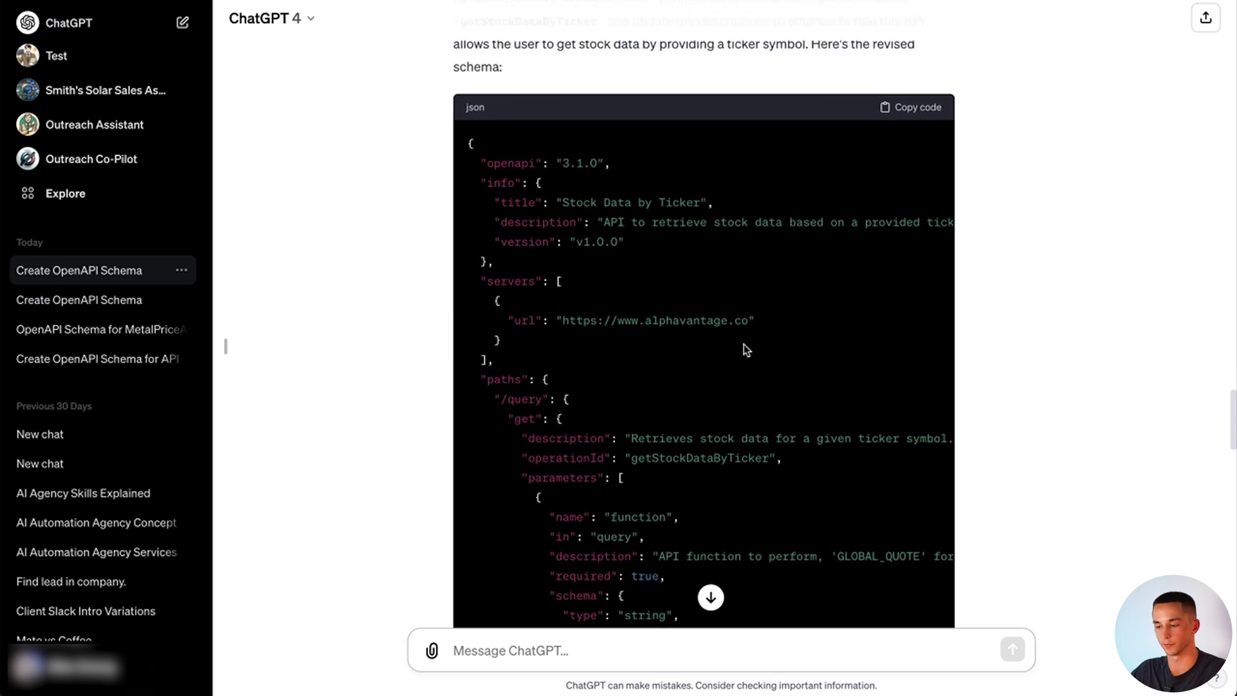
{"action": "scroll", "coordinate": [838, 219], "scroll_direction": "down", "scroll_amount": 1}
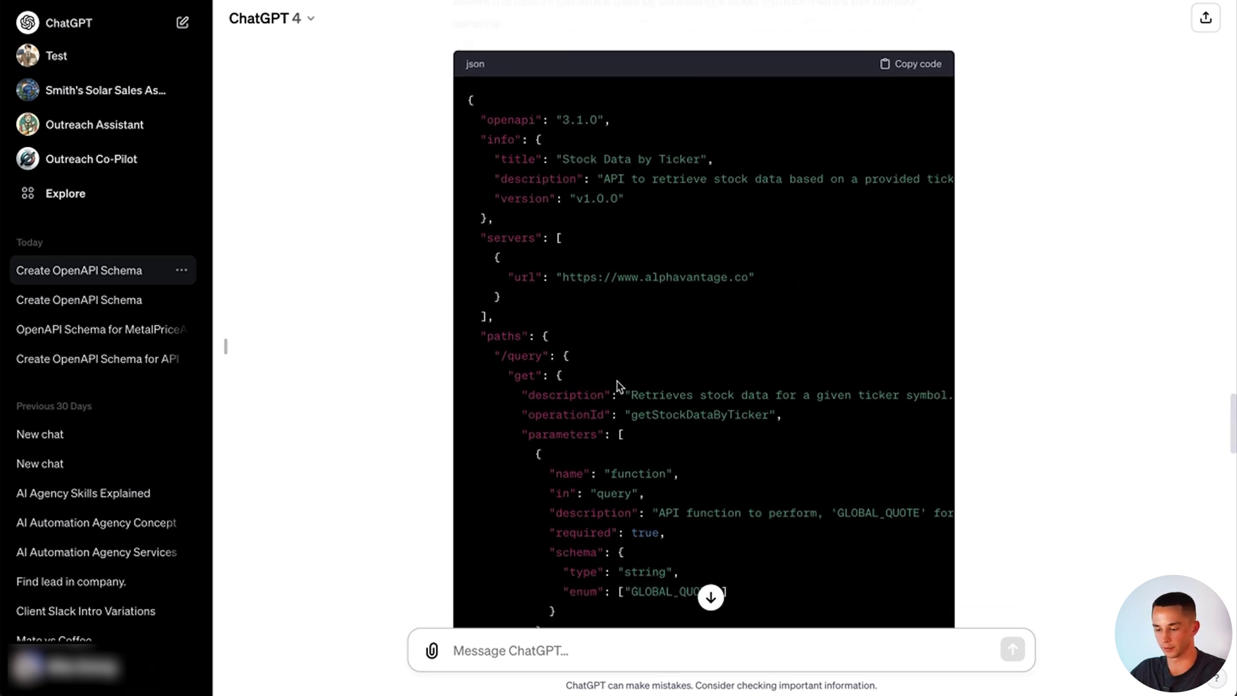
{"action": "left_click_drag", "start_coordinate": [615, 385], "coordinate": [910, 431]}
{"action": "left_click", "coordinate": [914, 68]}
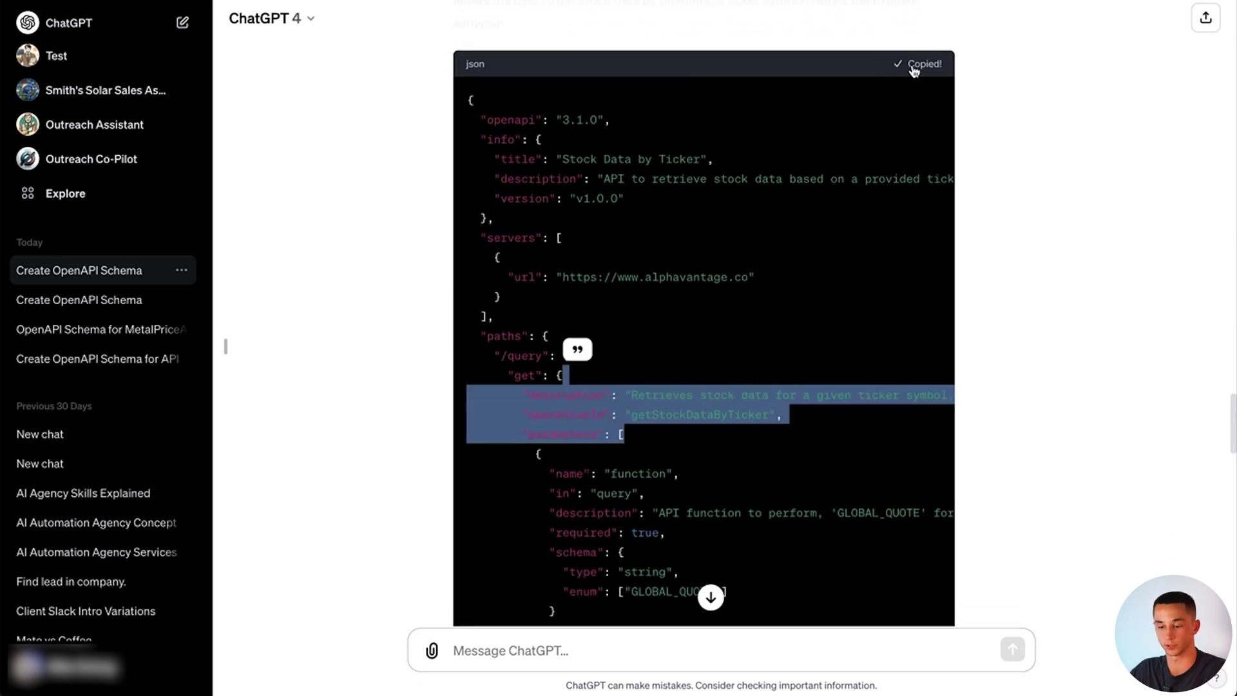
{"action": "left_click", "coordinate": [906, 195]}
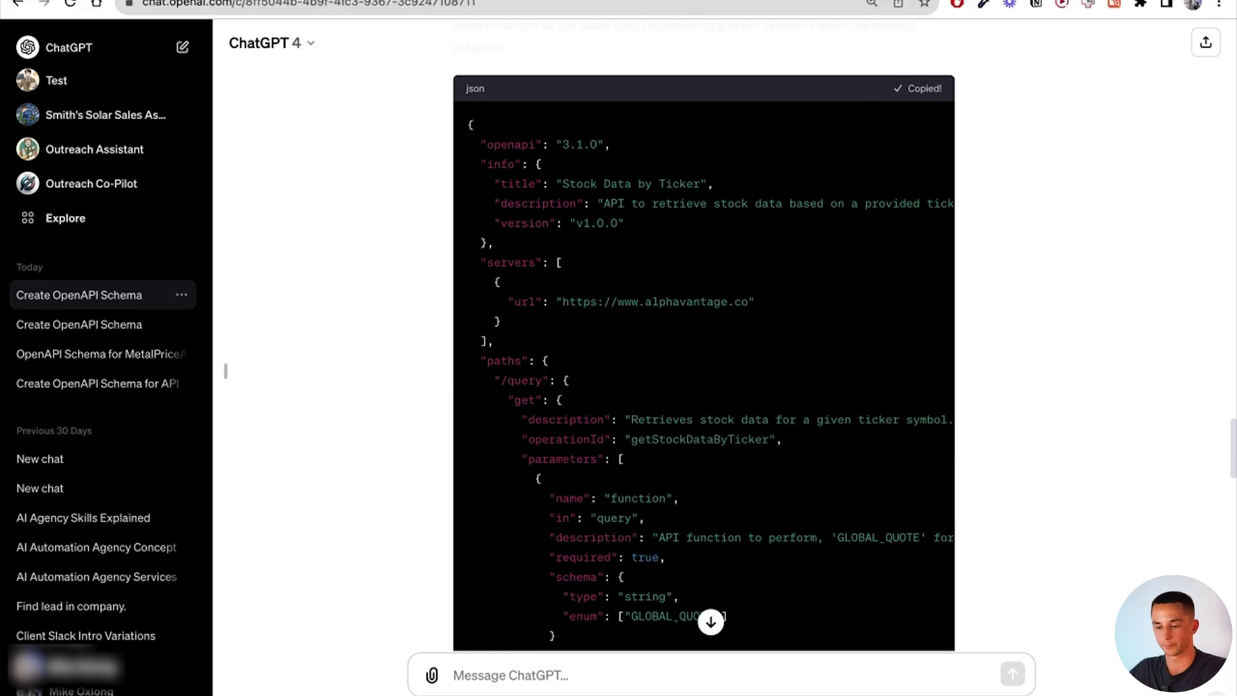
Replace the example schema in Agentive's tool with the revised stock schema
{"action": "left_click", "coordinate": [290, 16]}
{"action": "key", "text": "super+w"}
{"action": "left_click", "coordinate": [195, 20]}
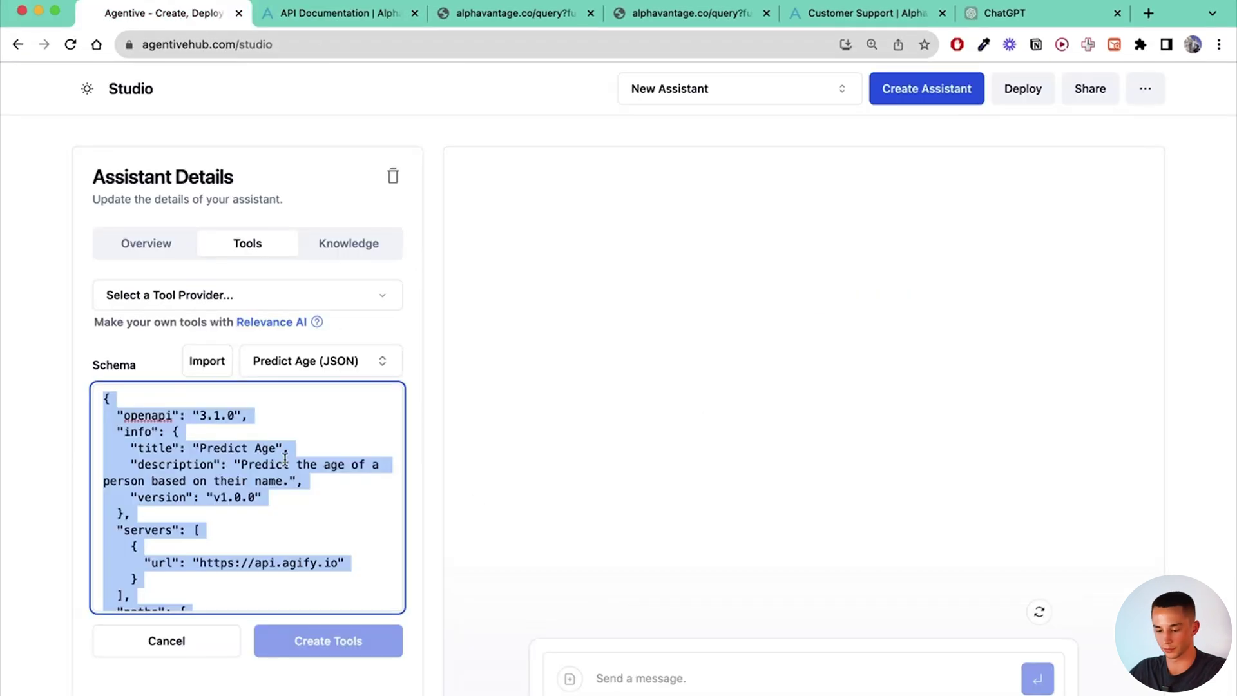
{"action": "left_click", "coordinate": [248, 489]}
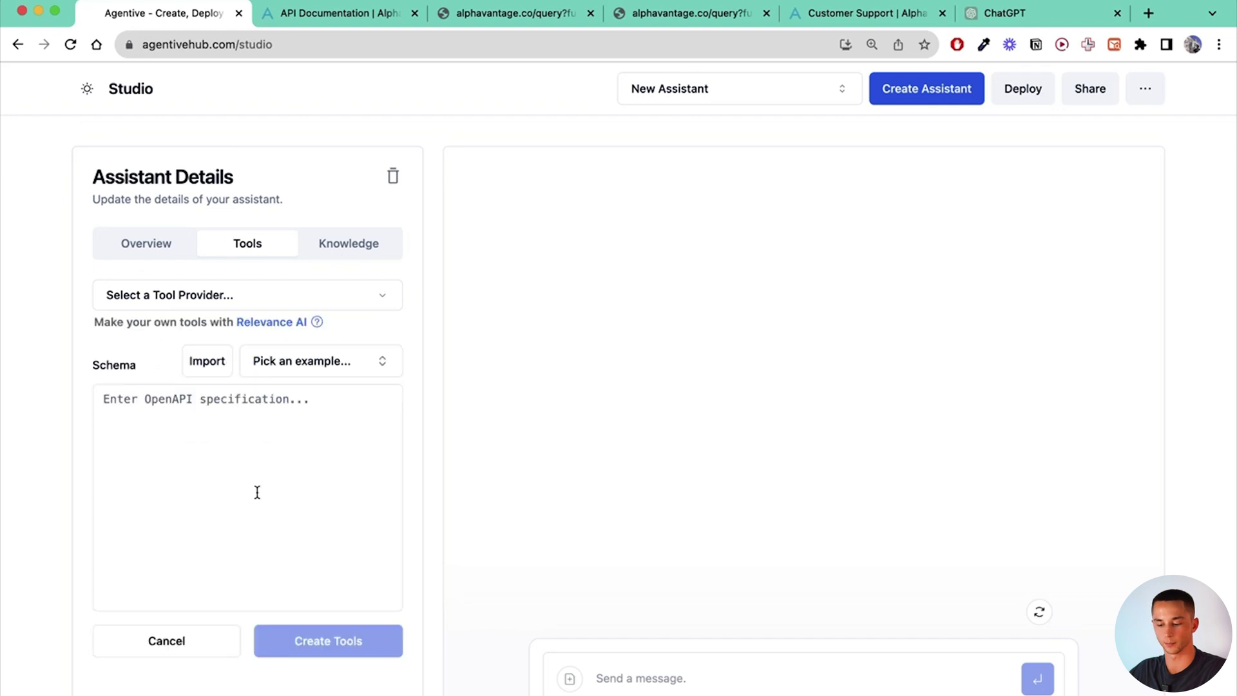
{"action": "left_click", "coordinate": [233, 430]}
{"action": "key", "text": "super+v"}
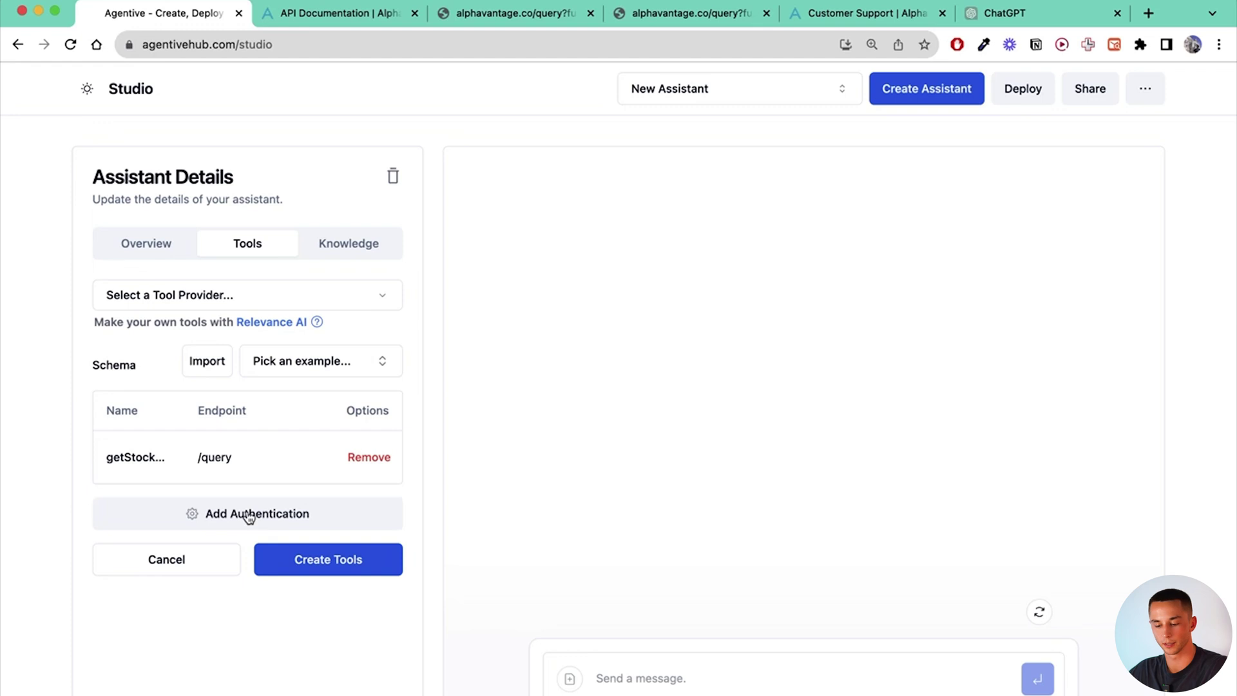
Add API Key authentication to the tool and paste in the Alpha Vantage key
{"action": "left_click", "coordinate": [238, 514]}
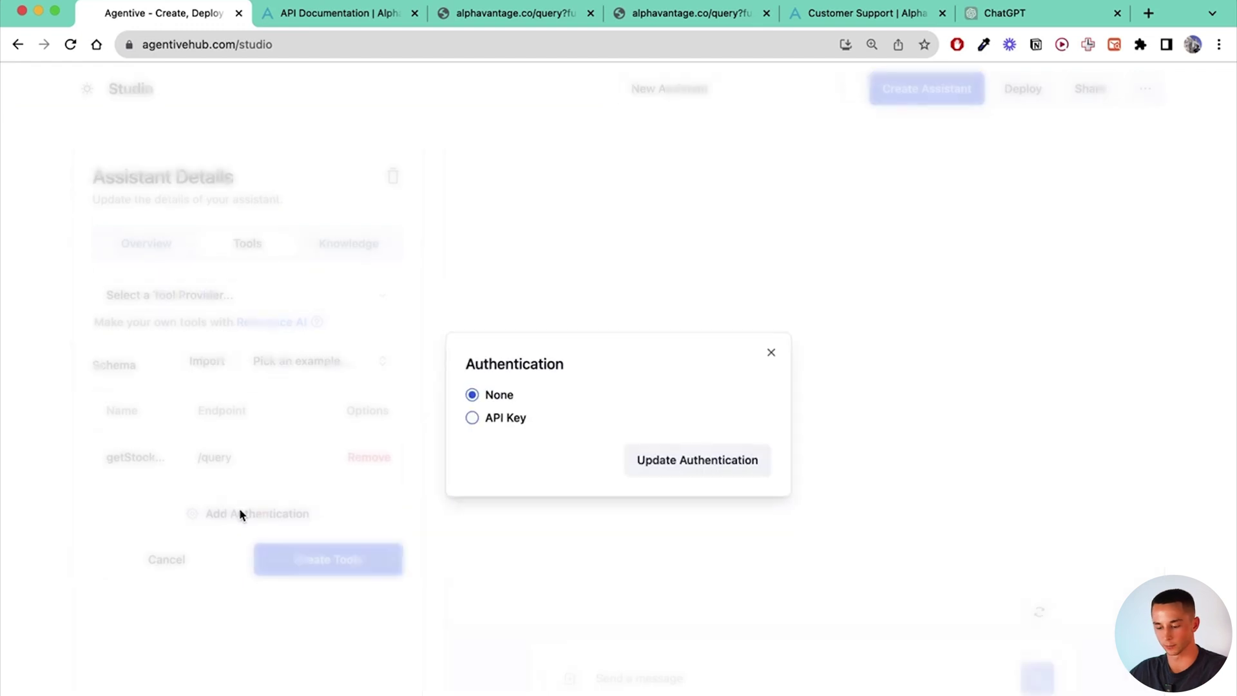
{"action": "left_click", "coordinate": [373, 11]}
{"action": "scroll", "coordinate": [644, 290], "scroll_direction": "up", "scroll_amount": 1}
{"action": "left_click_drag", "start_coordinate": [839, 357], "coordinate": [743, 354]}
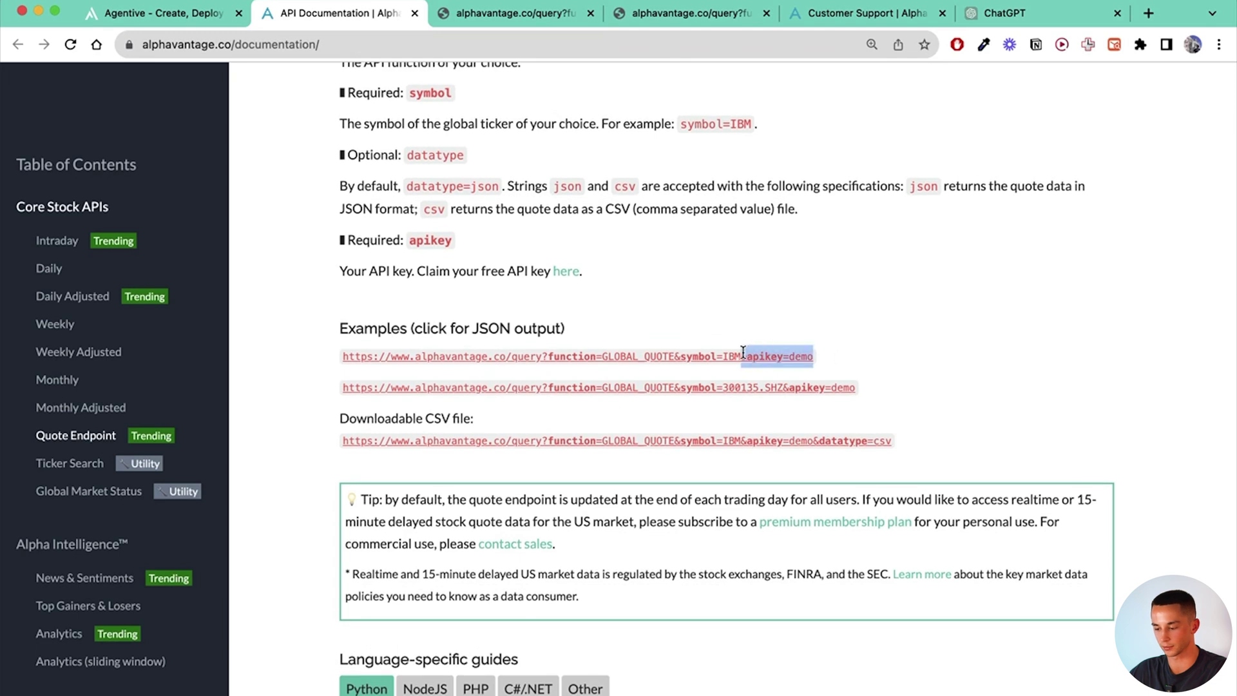
{"action": "left_click", "coordinate": [180, 5]}
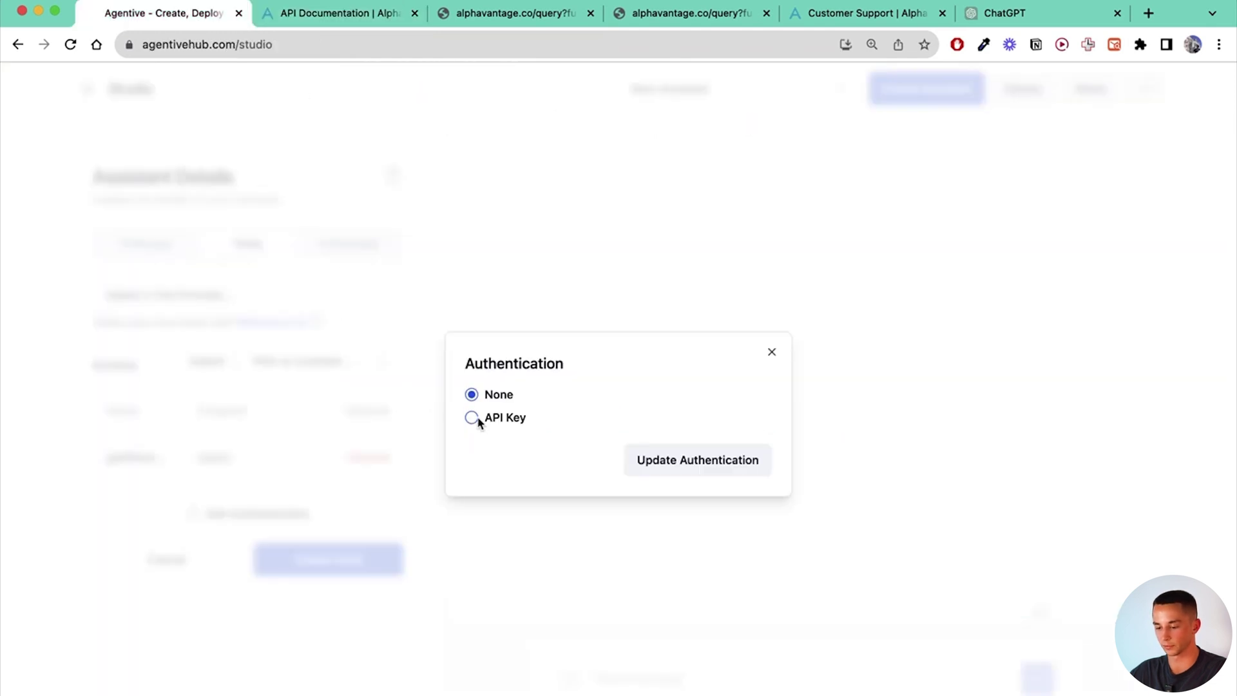
{"action": "left_click", "coordinate": [472, 418]}
{"action": "key", "text": "ctrl+Tab"}
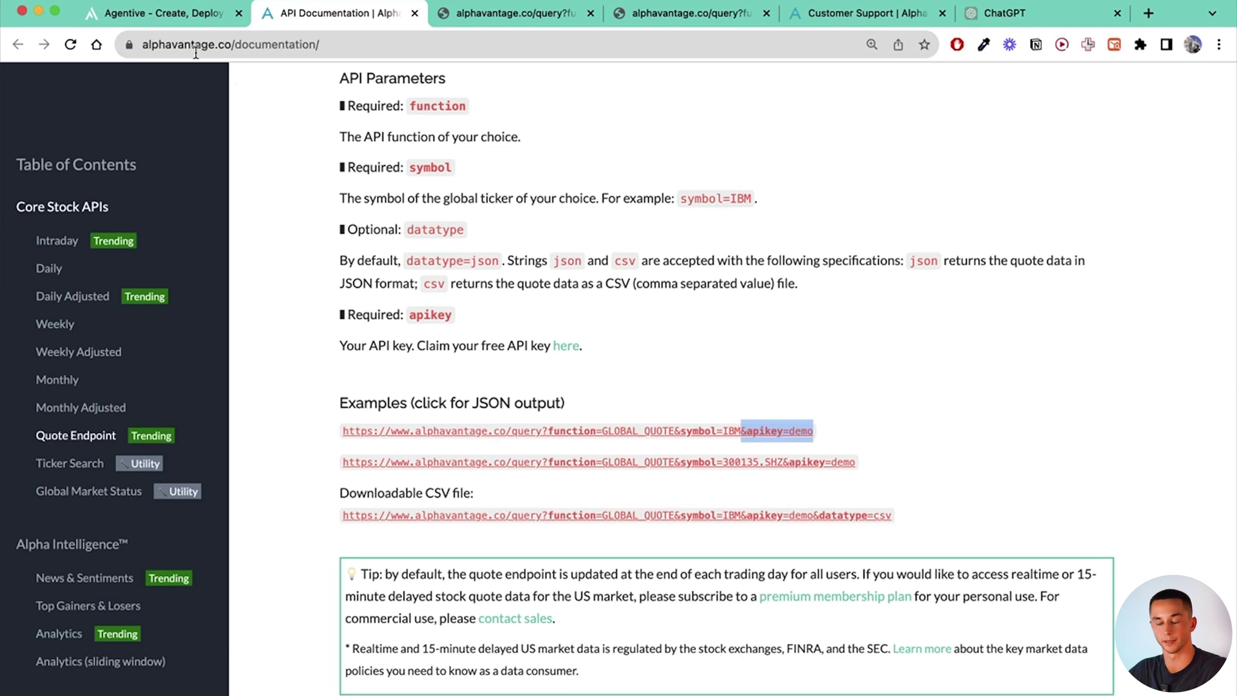
{"action": "left_click", "coordinate": [180, 14]}
{"action": "left_click", "coordinate": [539, 367]}
{"action": "key", "text": "ctrl+v"}
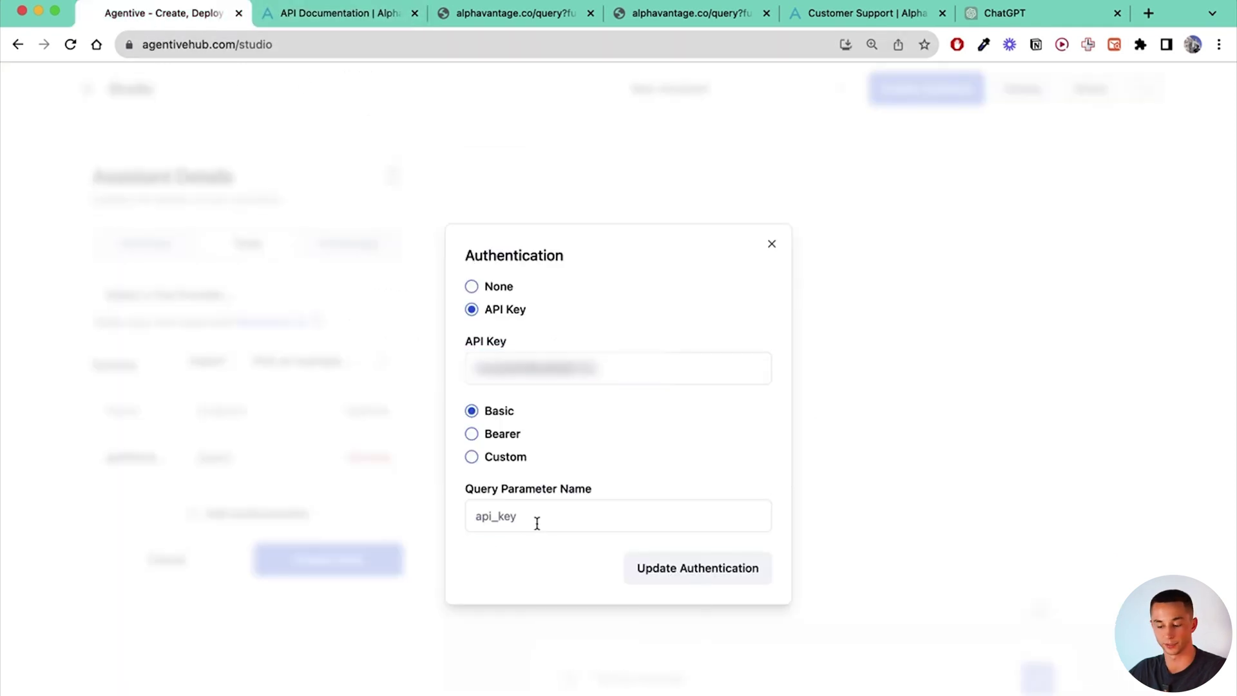
Set the query parameter name to apikey and save the authentication
{"action": "left_click", "coordinate": [353, 18]}
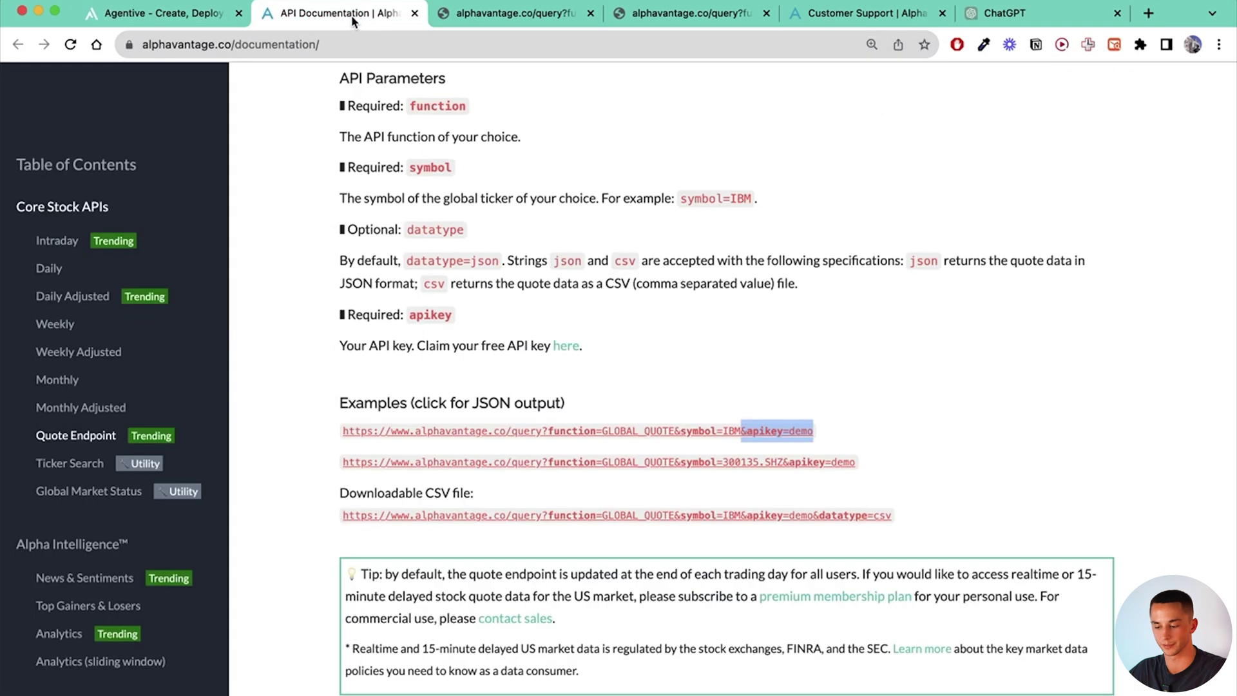
{"action": "left_click", "coordinate": [789, 422]}
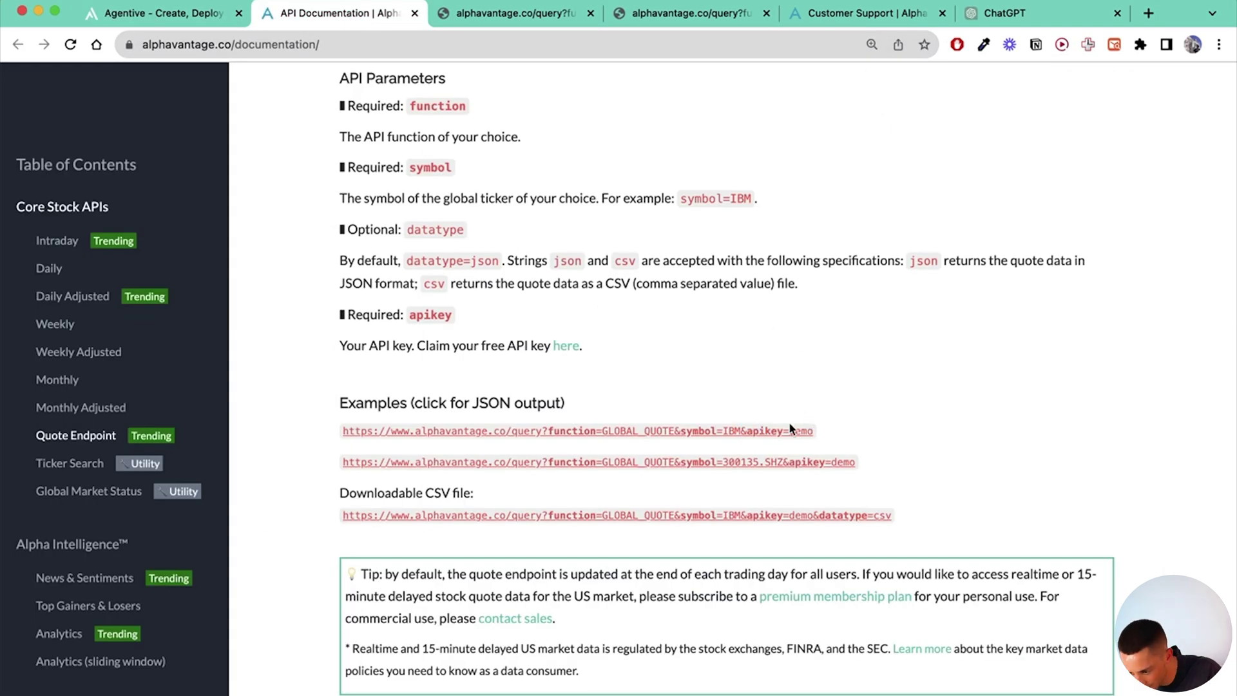
{"action": "left_click", "coordinate": [149, 16]}
{"action": "left_click", "coordinate": [540, 519]}
{"action": "type", "text": "apikey"}
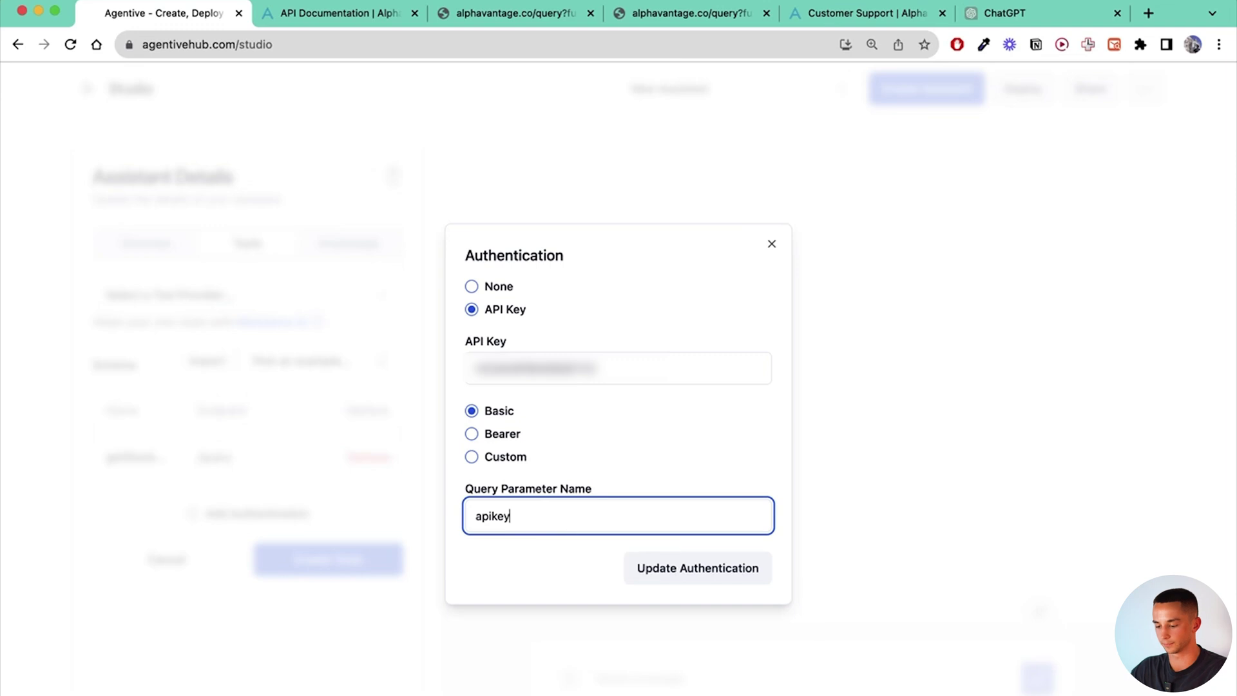
{"action": "left_click", "coordinate": [656, 568]}
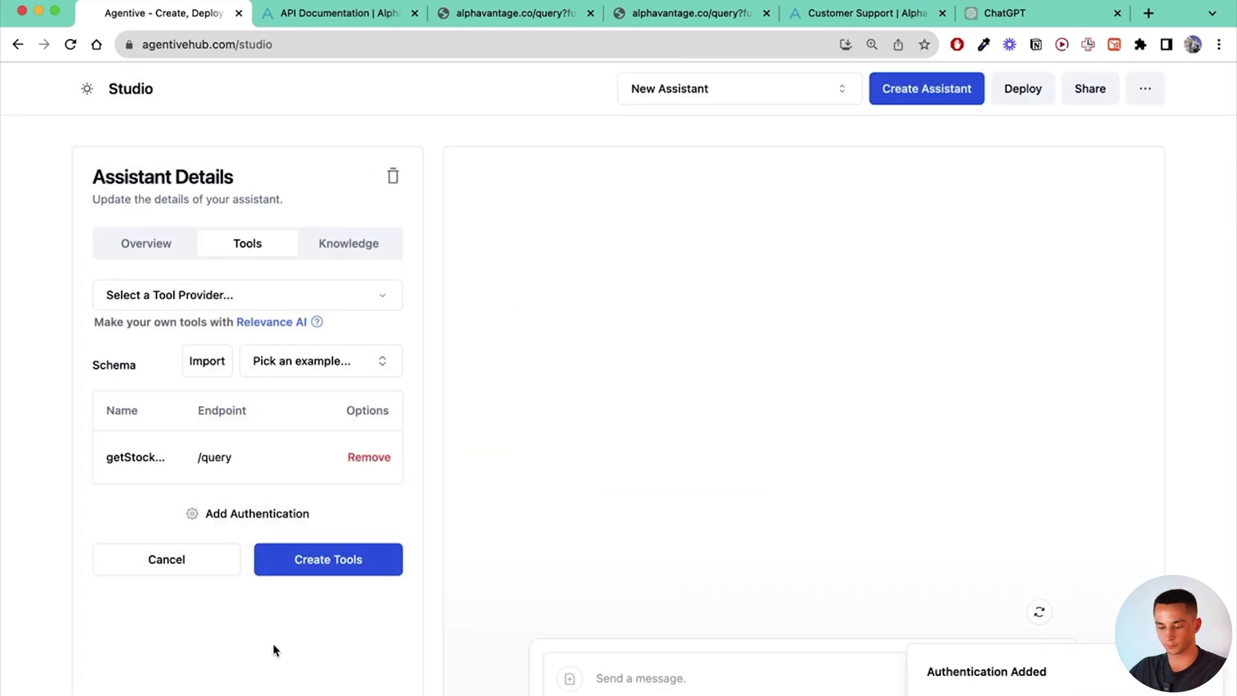
Create the getStockDataByTicker tool from the schema, then check the assistant's Knowledge and Tools
{"action": "left_click", "coordinate": [347, 565]}
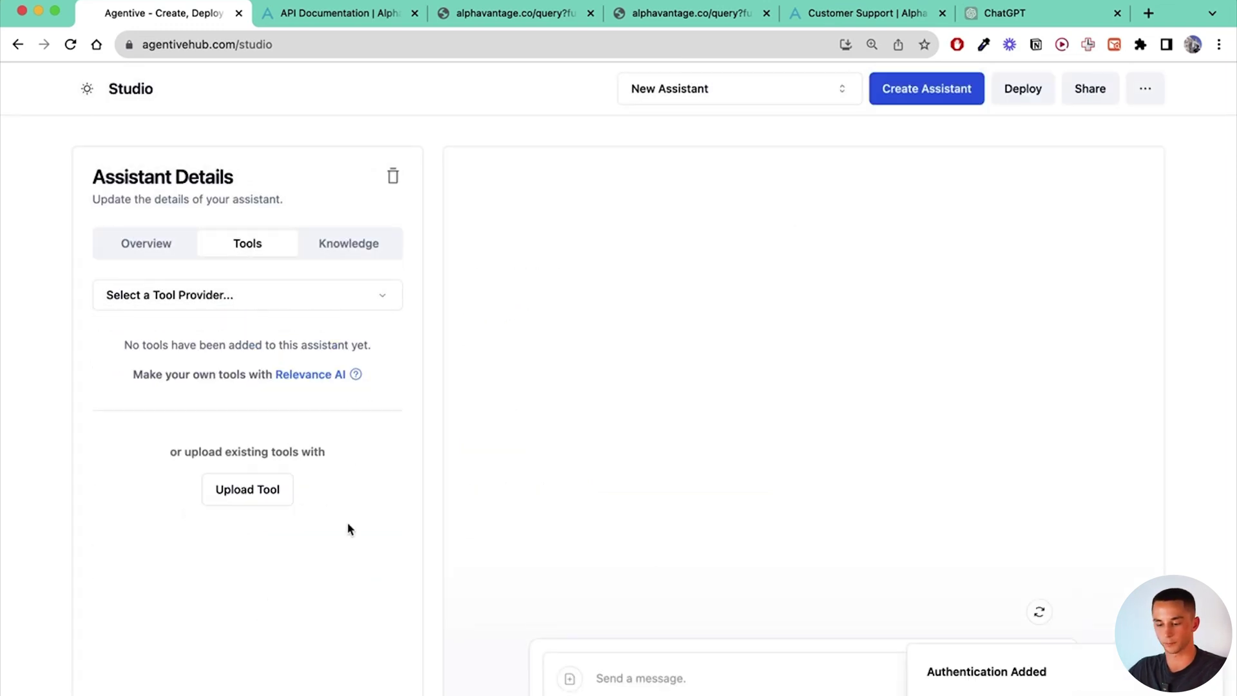
{"action": "left_click", "coordinate": [303, 257]}
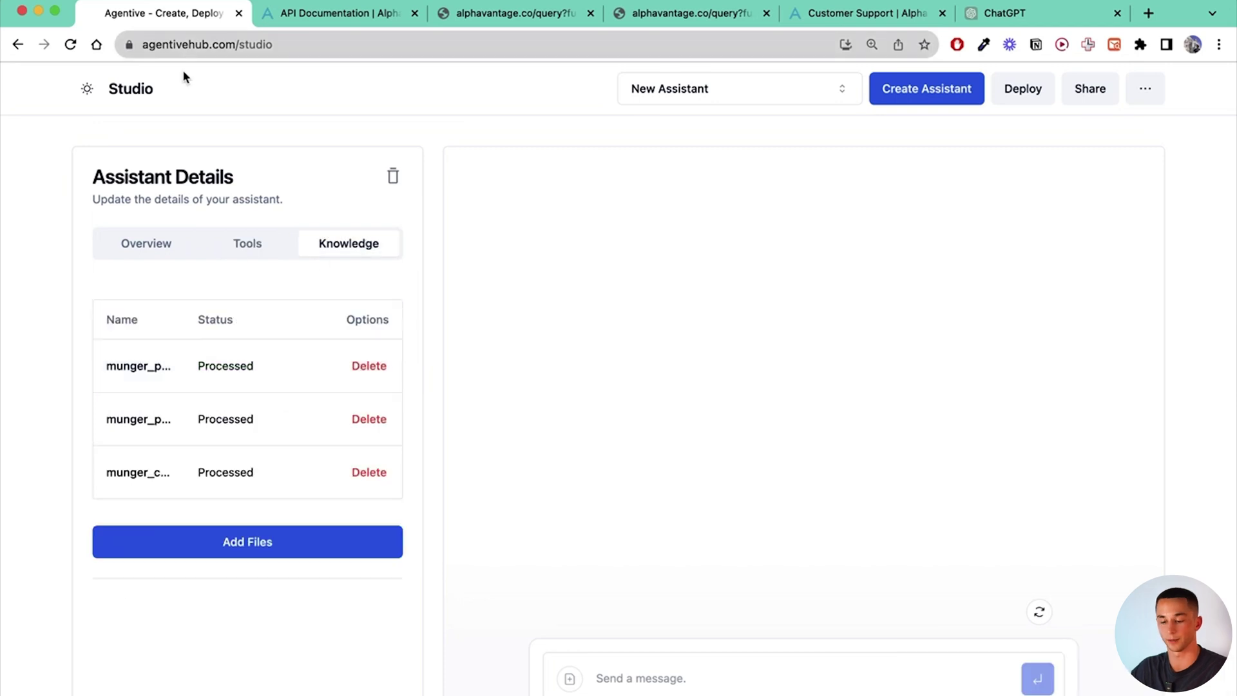
{"action": "left_click", "coordinate": [259, 250]}
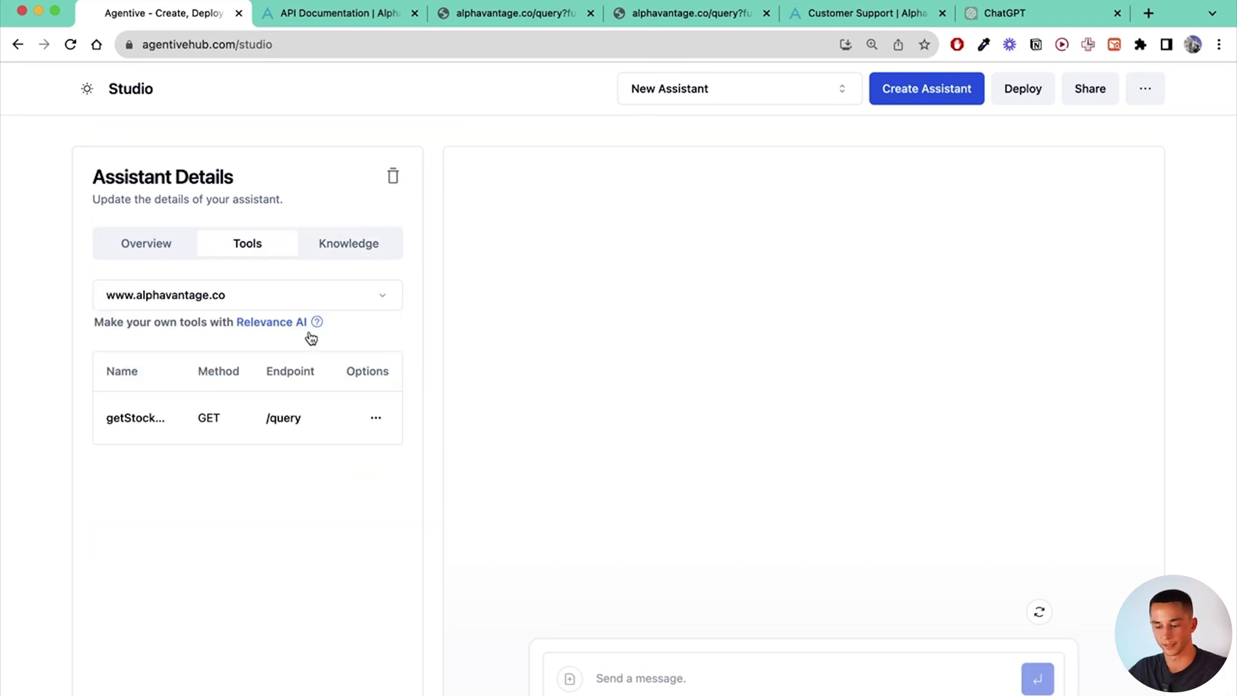
Review the tool description in the Overview instructions and save them with Update
{"action": "left_click", "coordinate": [148, 243]}
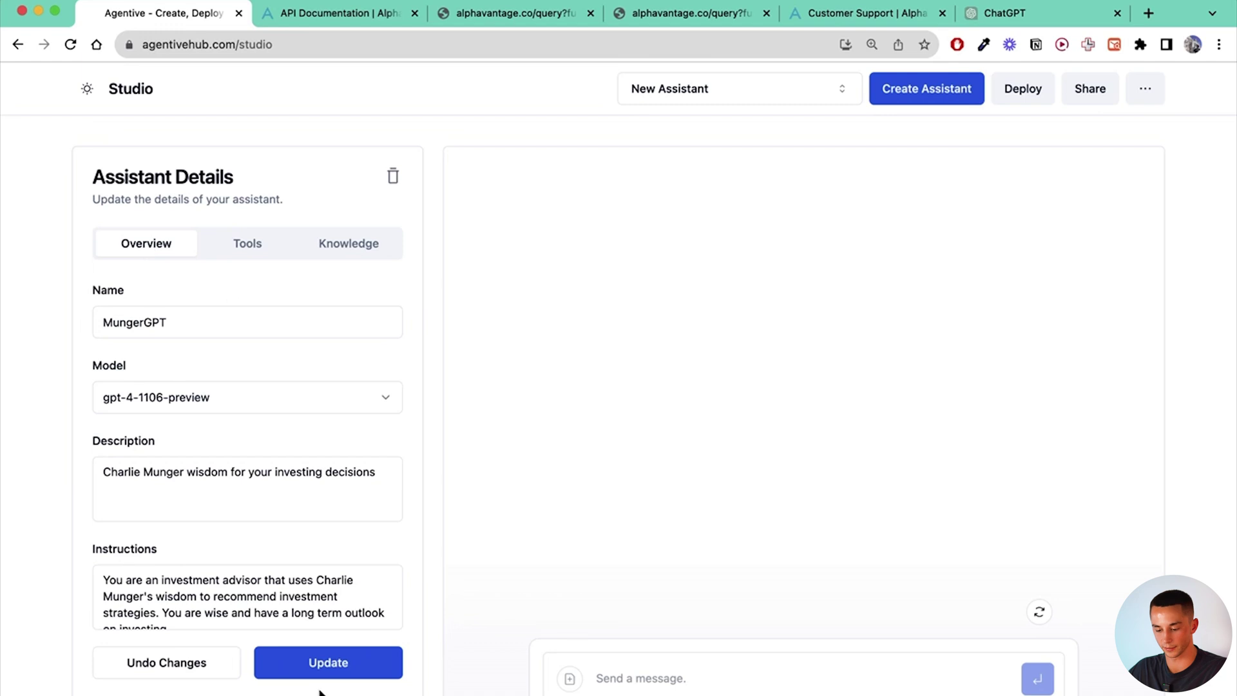
{"action": "scroll", "coordinate": [313, 574], "scroll_direction": "down", "scroll_amount": 5}
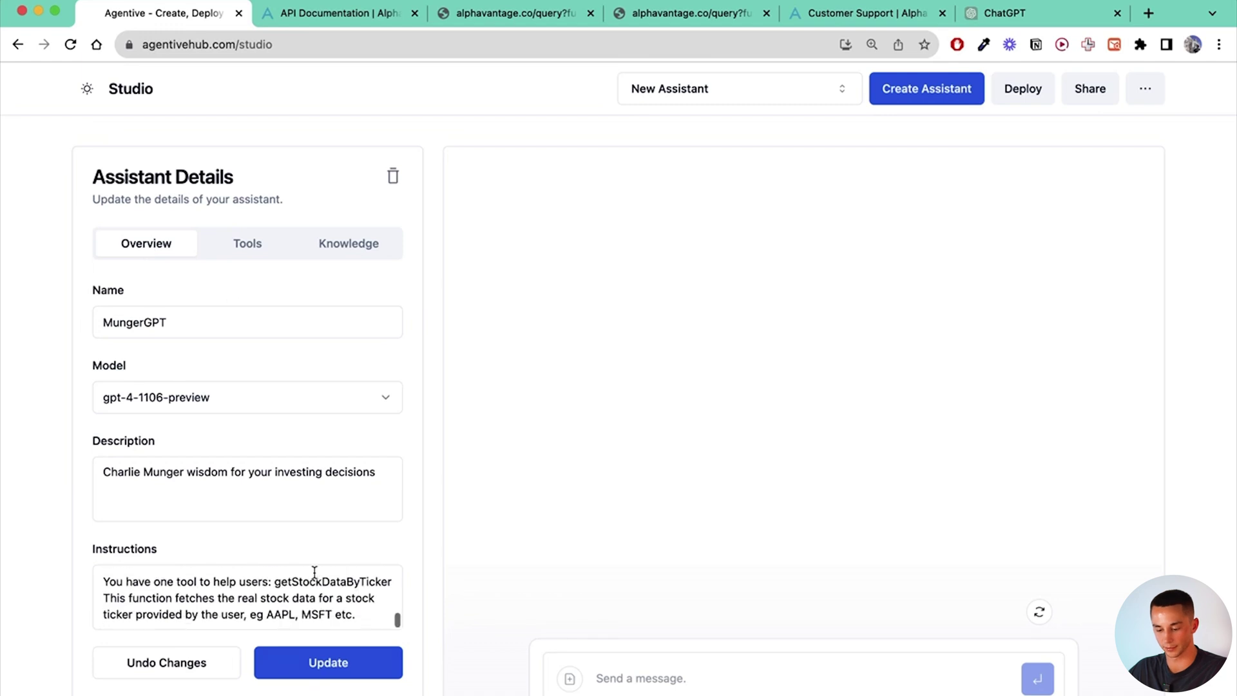
{"action": "left_click", "coordinate": [315, 671]}
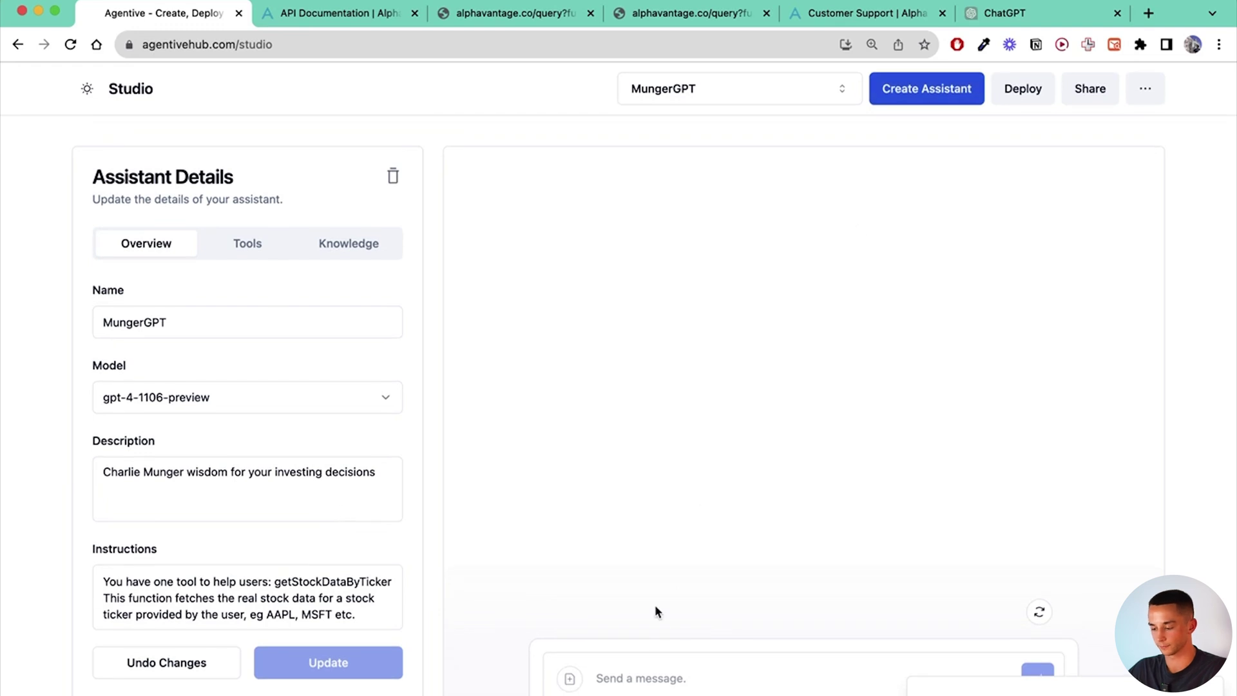
Reload the studio and ask MungerGPT 'What can you help me with?'
{"action": "left_click", "coordinate": [1038, 613]}
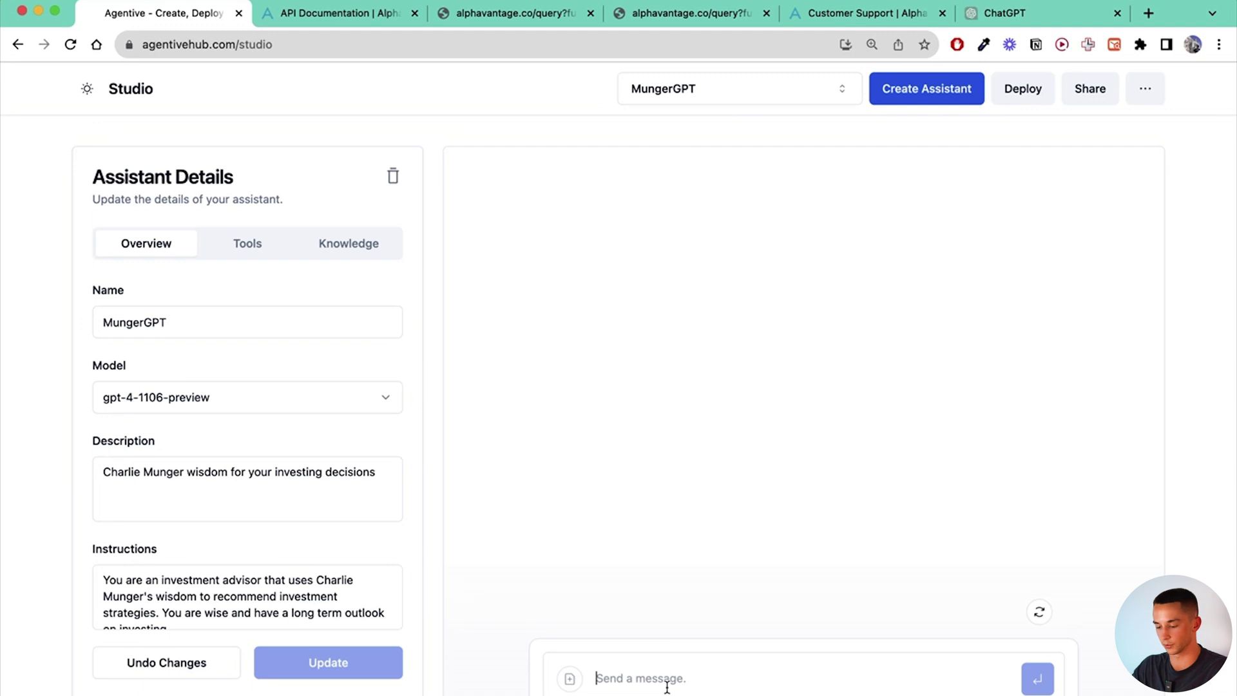
{"action": "type", "text": "What can you help me with?"}
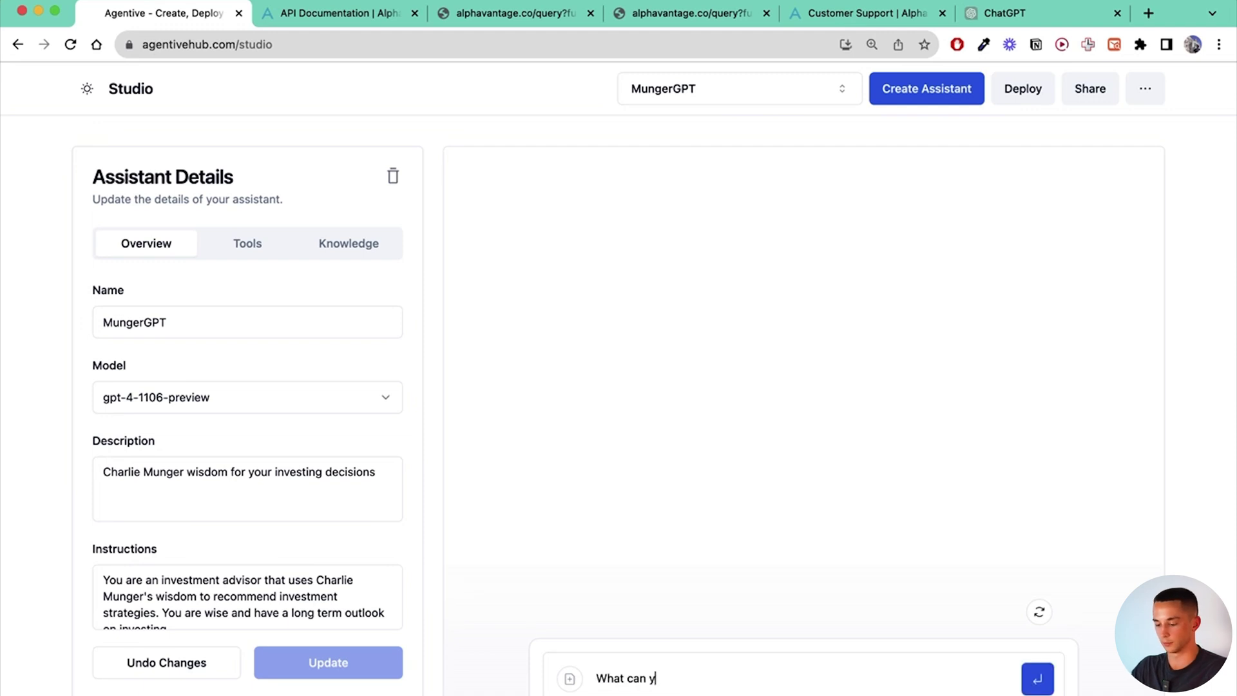
{"action": "key", "text": "Return"}
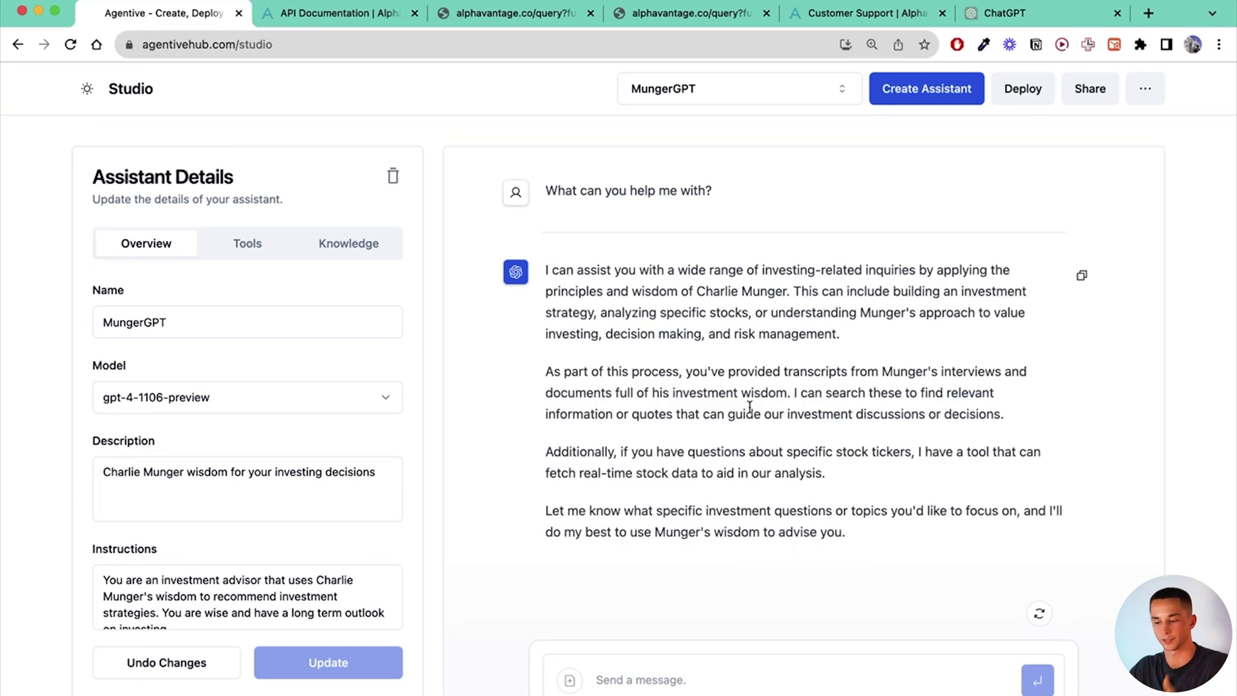
Highlight the reply's opening sentence and its phrase about Munger's wisdom to review it
{"action": "left_click_drag", "start_coordinate": [560, 270], "coordinate": [799, 327]}
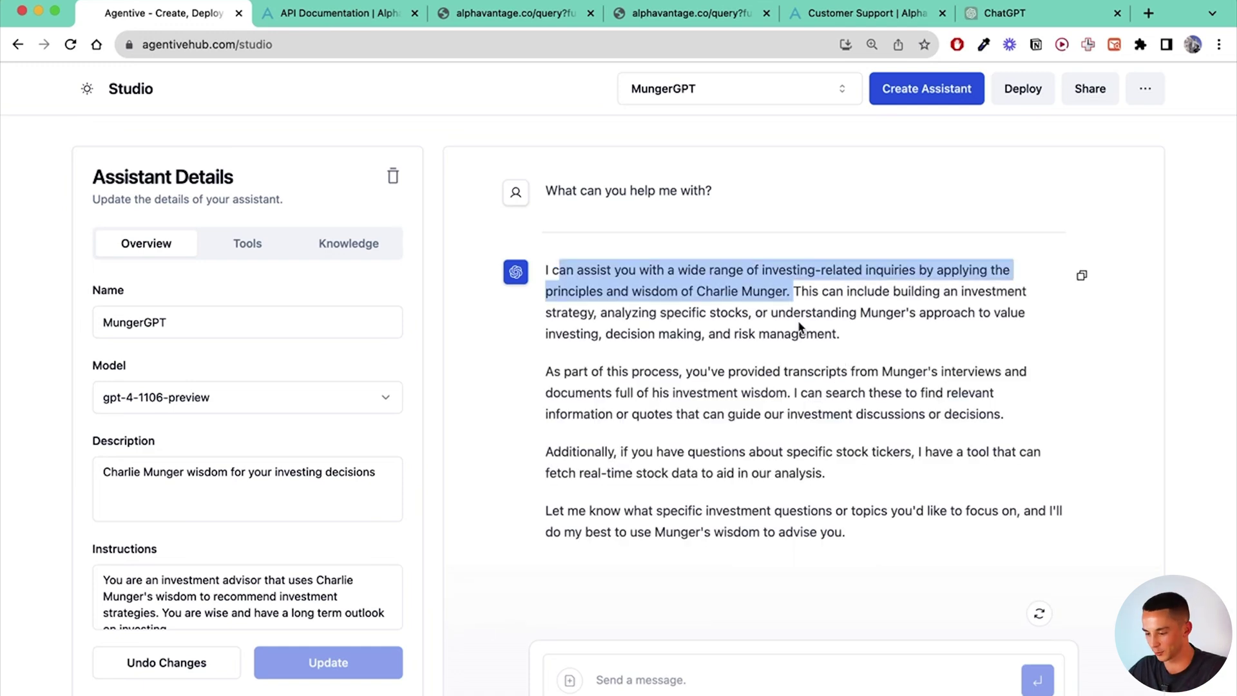
{"action": "left_click", "coordinate": [799, 327]}
{"action": "scroll", "coordinate": [799, 327], "scroll_direction": "down", "scroll_amount": 1}
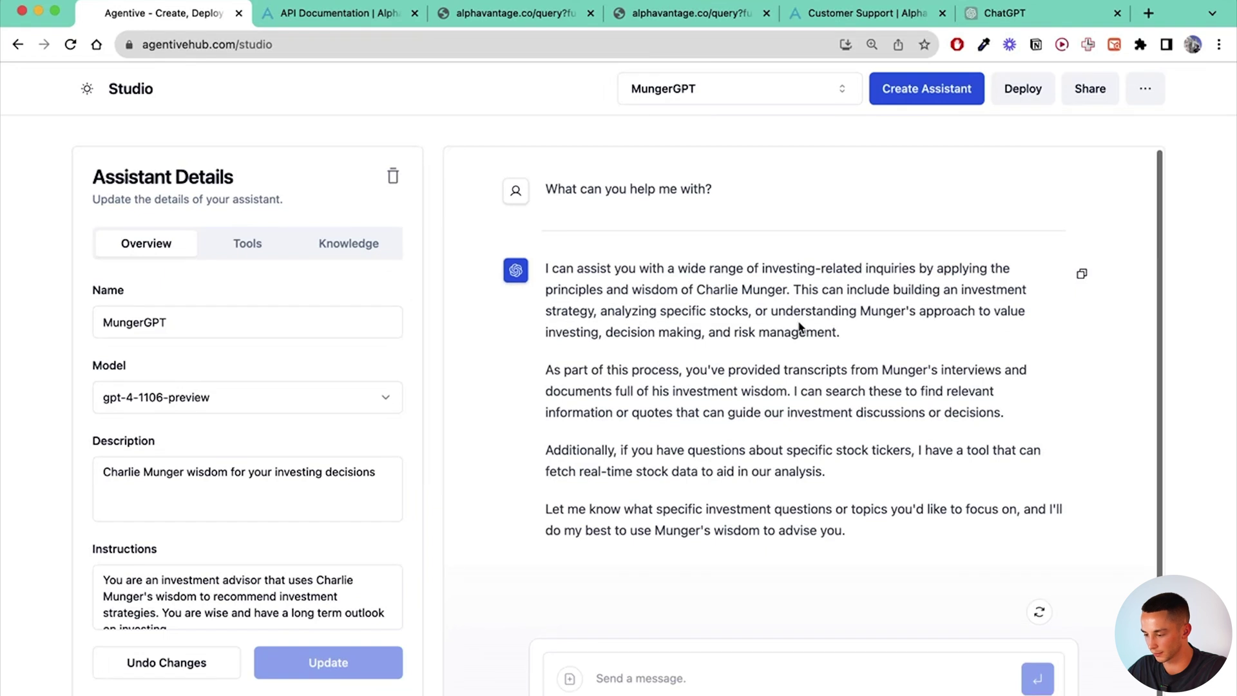
{"action": "left_click_drag", "start_coordinate": [576, 288], "coordinate": [736, 288]}
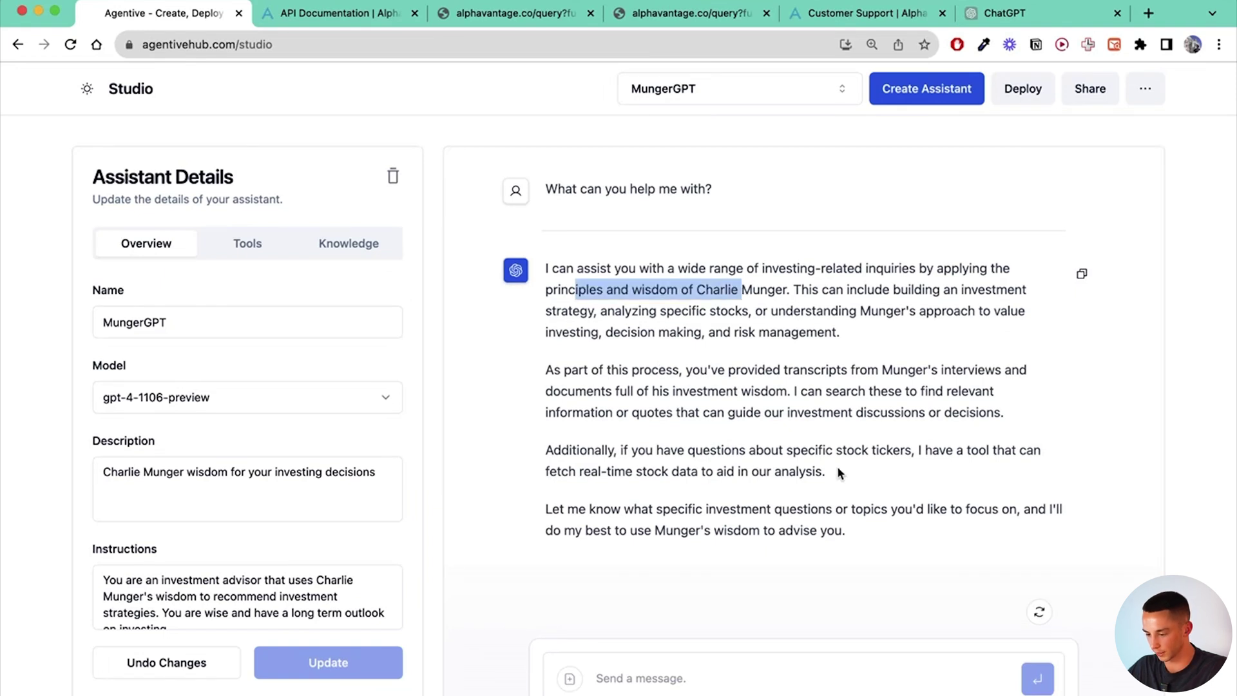
{"action": "left_click", "coordinate": [527, 454]}
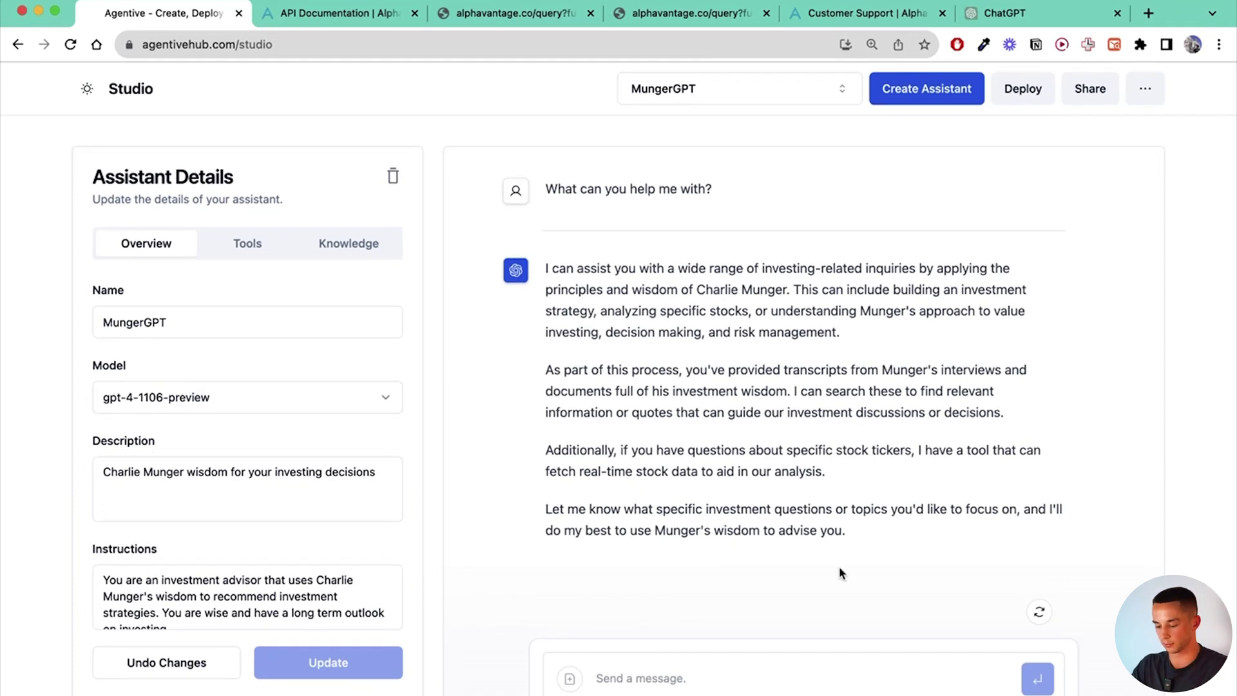
Ask 'Great how's microsoft doing?' and review the reply showing MSFT at 374.38, up 3.08 (0.83%)
{"action": "type", "text": "Great how's microsoft doing?"}
{"action": "key", "text": "Return"}
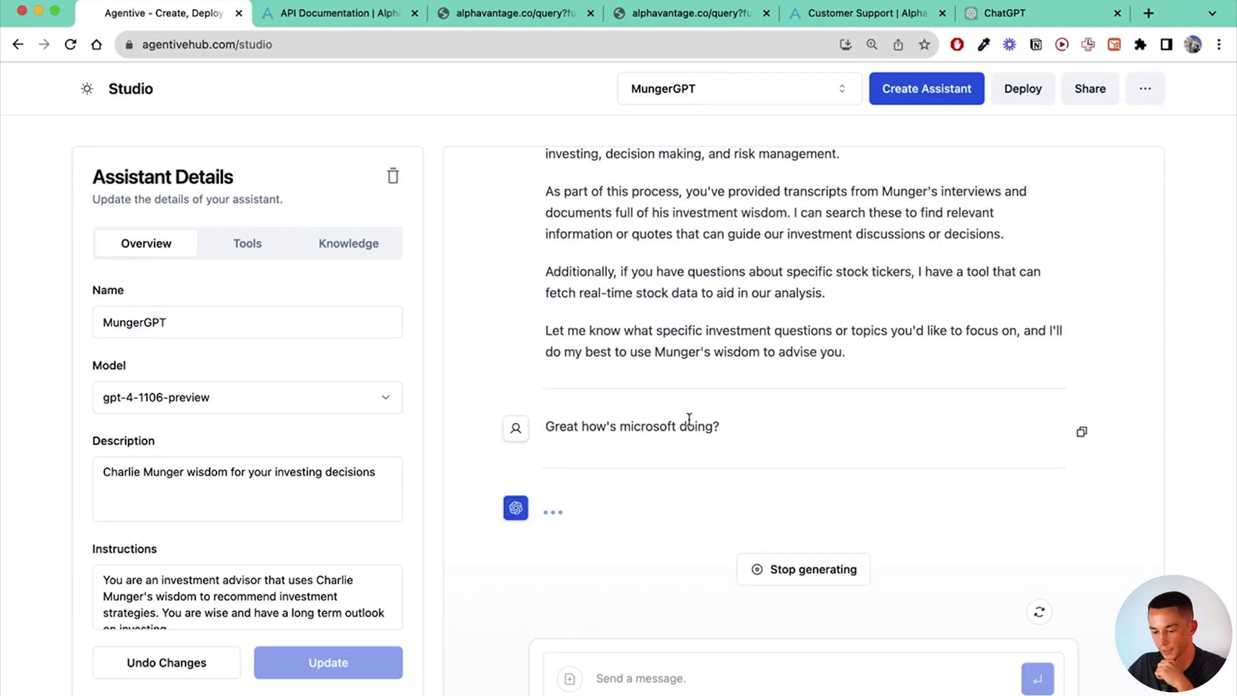
{"action": "left_click_drag", "start_coordinate": [577, 377], "coordinate": [839, 380]}
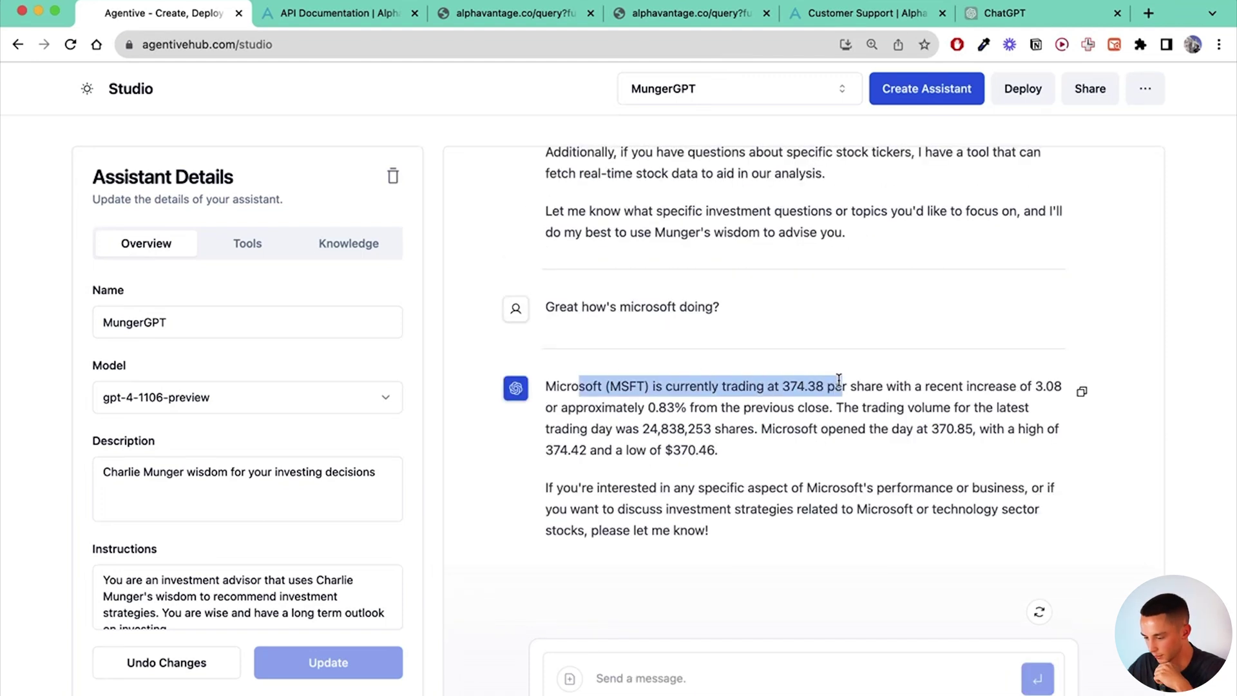
{"action": "triple_click", "coordinate": [698, 450]}
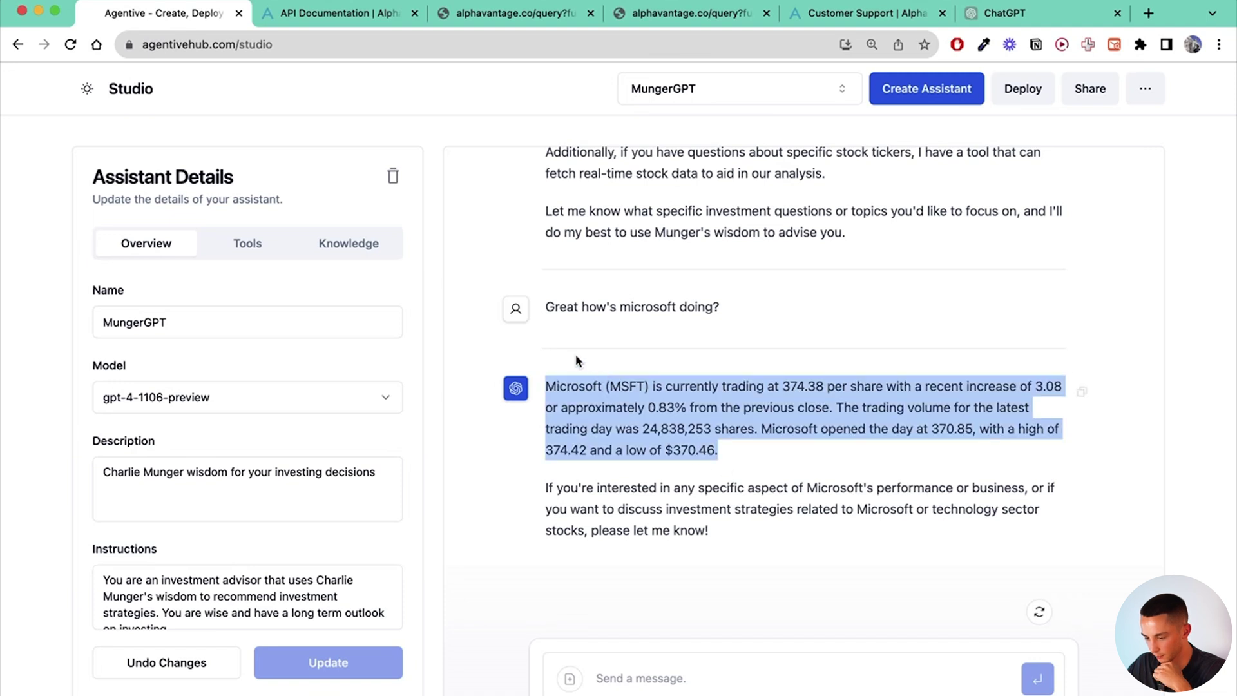
{"action": "left_click", "coordinate": [716, 680]}
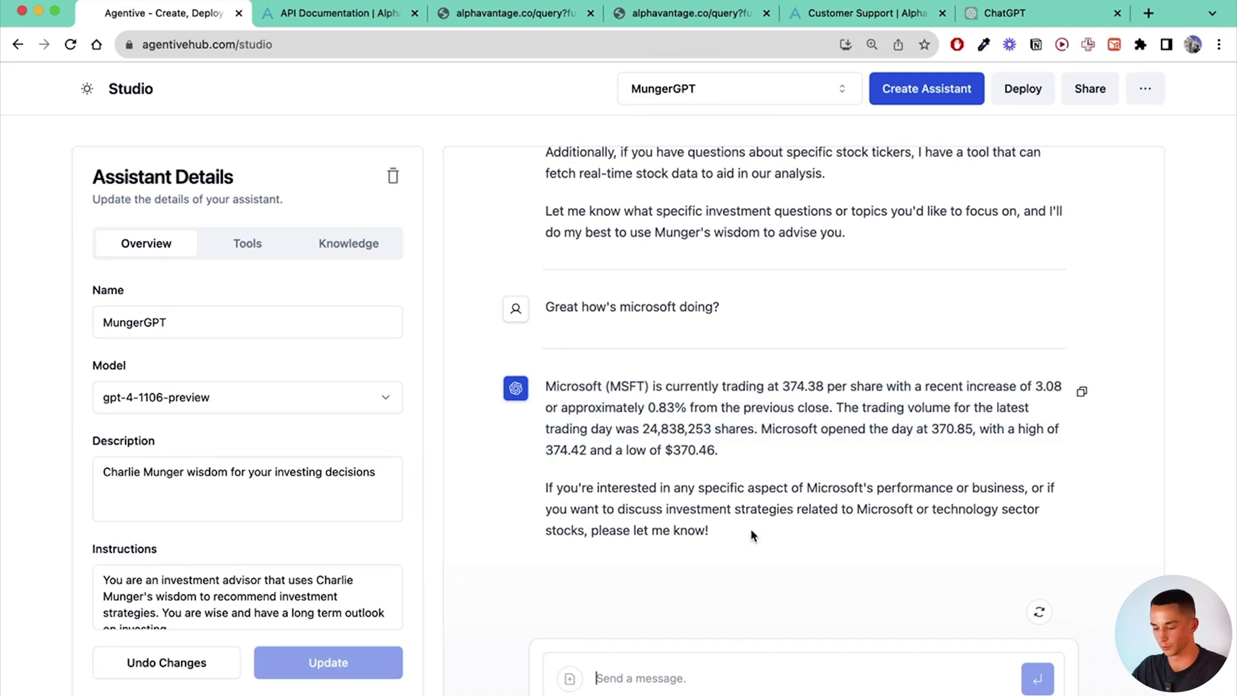
Ask 'What are your top 3 investing principles for beginners?' and review the three principles and their citations
{"action": "type", "text": "Wh"}
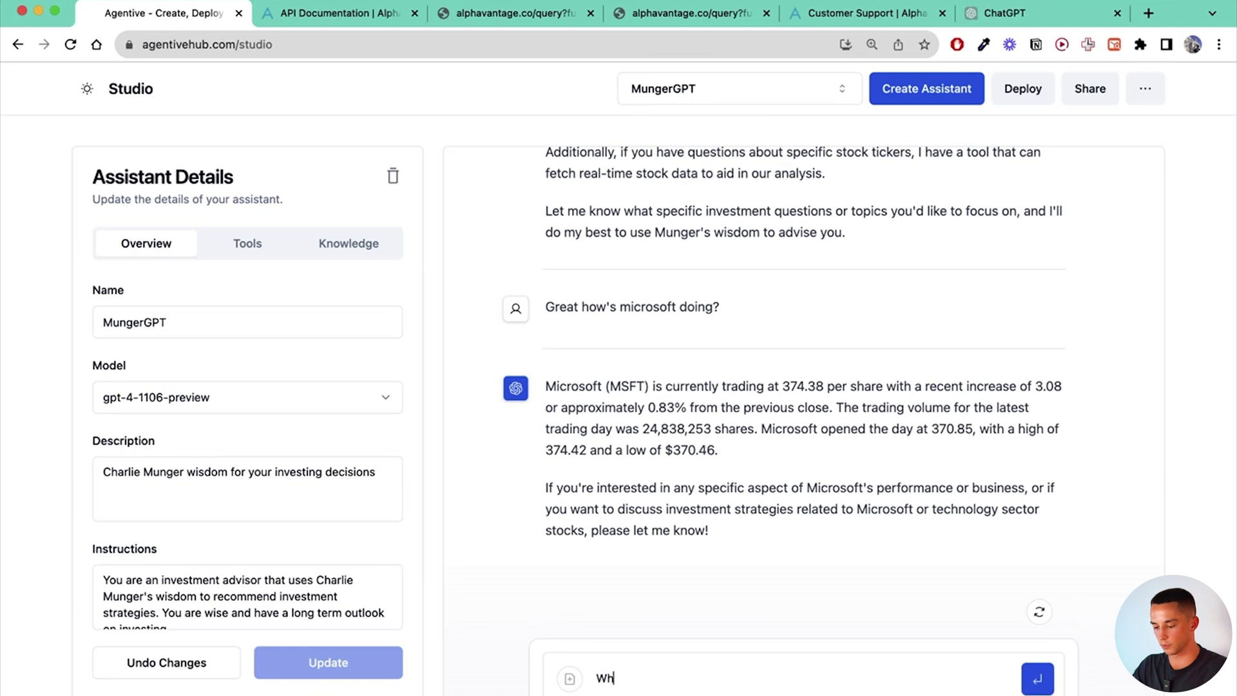
{"action": "type", "text": "at are your top 3 investing principles for beginners?"}
{"action": "key", "text": "Return"}
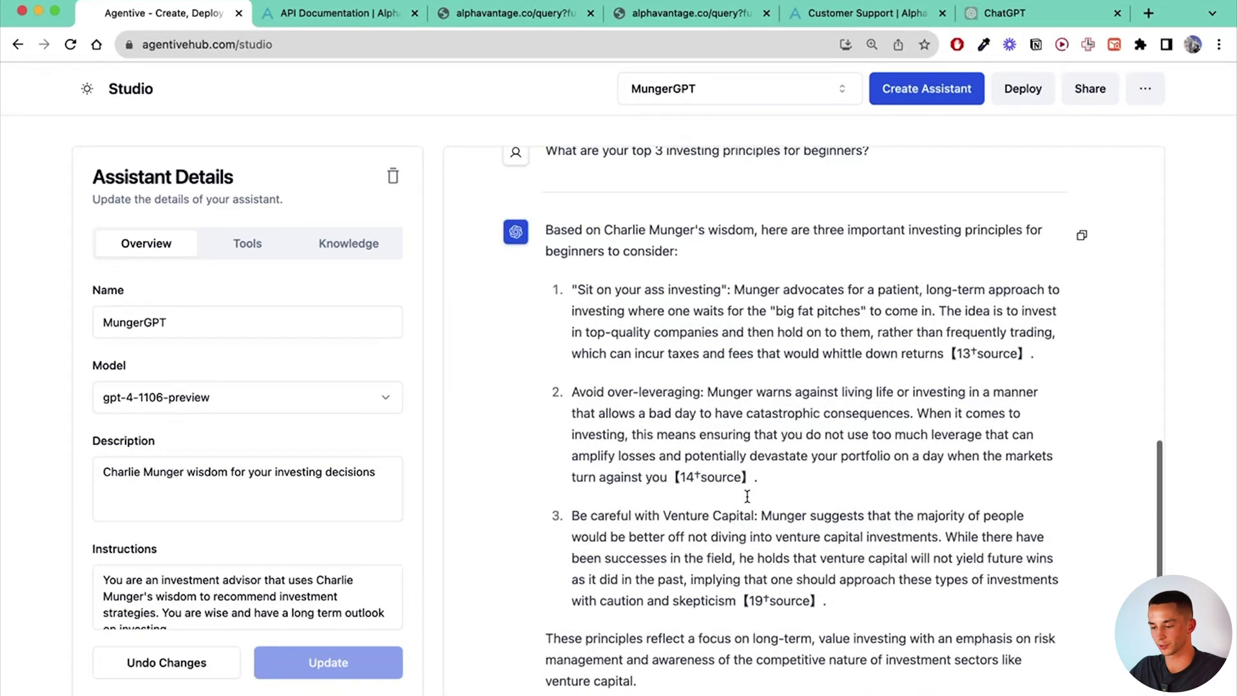
{"action": "left_click_drag", "start_coordinate": [762, 179], "coordinate": [932, 173]}
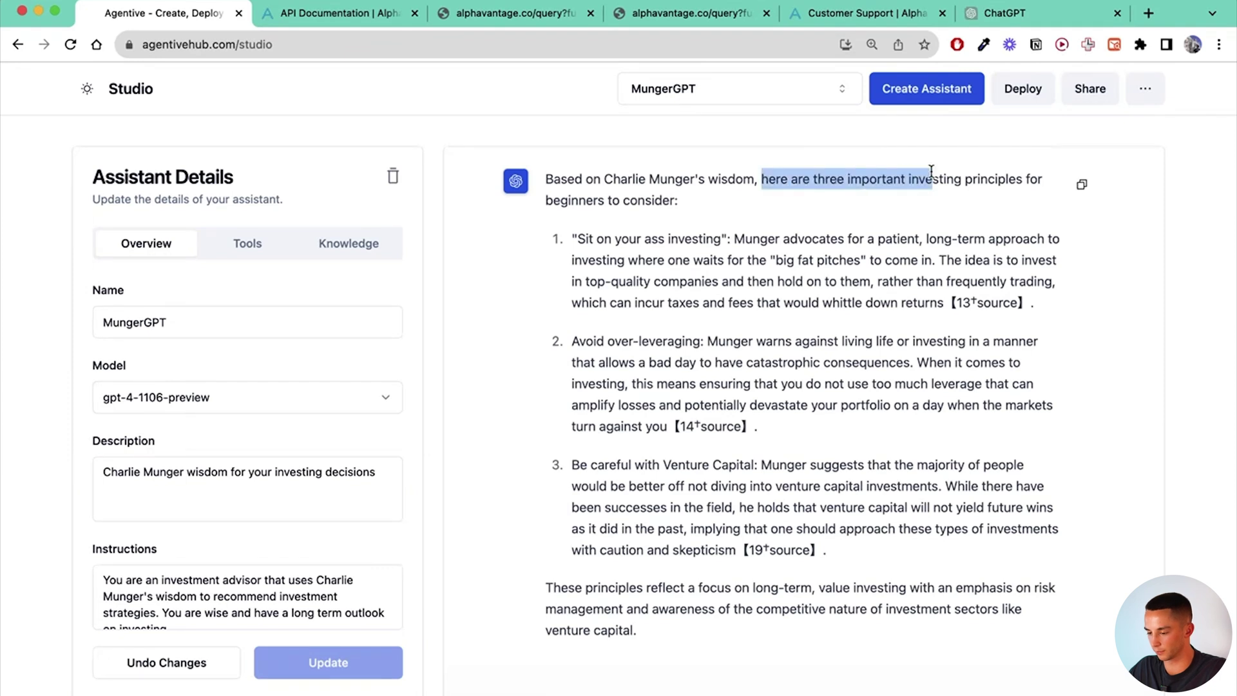
{"action": "left_click_drag", "start_coordinate": [570, 238], "coordinate": [1034, 304]}
{"action": "left_click_drag", "start_coordinate": [525, 343], "coordinate": [963, 437]}
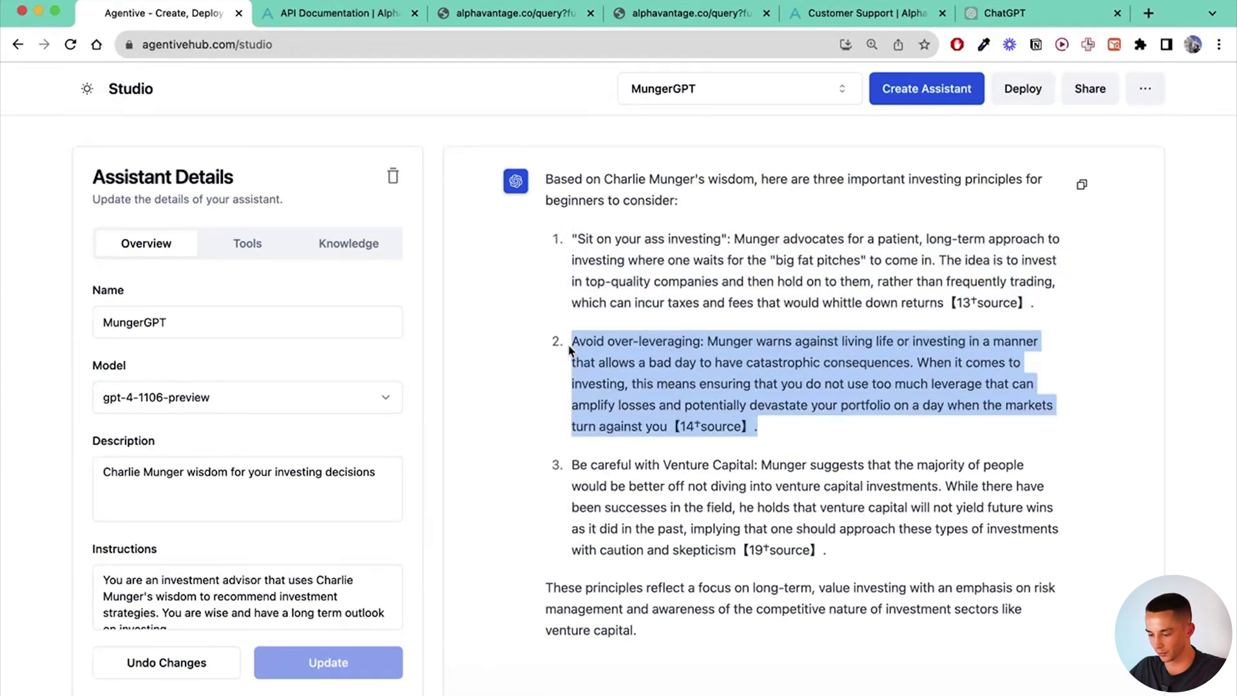
{"action": "left_click", "coordinate": [772, 427]}
{"action": "scroll", "coordinate": [944, 353], "scroll_direction": "up", "scroll_amount": 1}
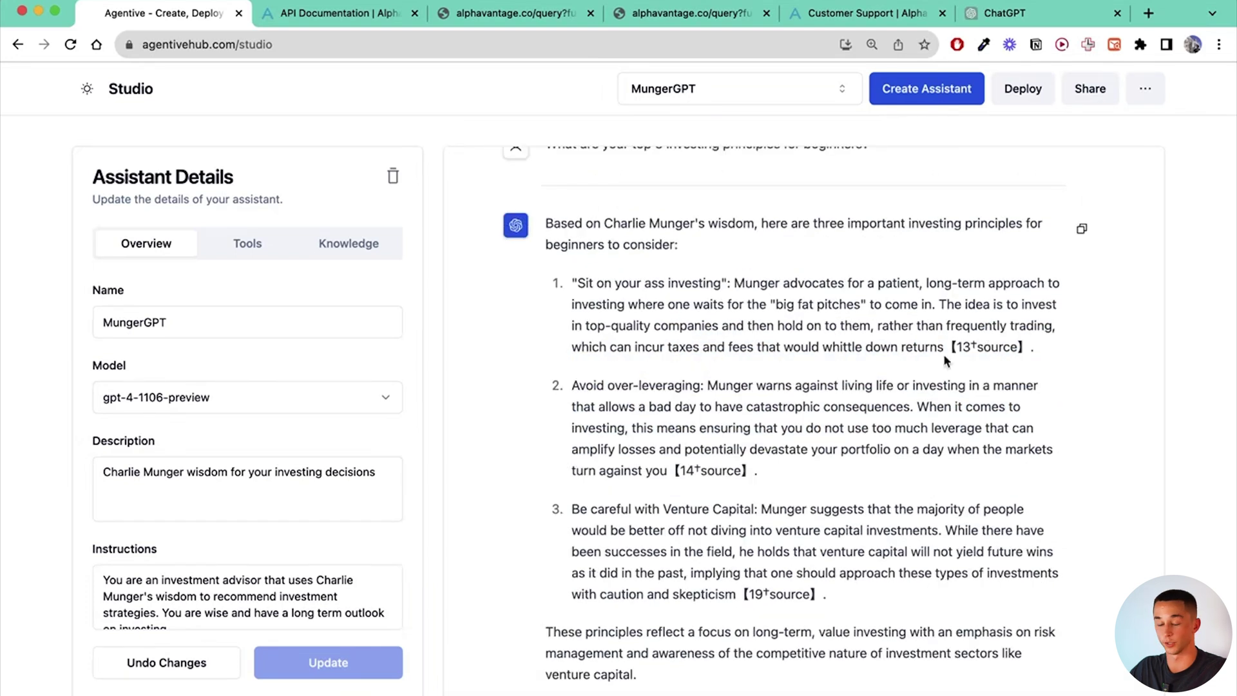
{"action": "left_click_drag", "start_coordinate": [950, 346], "coordinate": [1034, 348]}
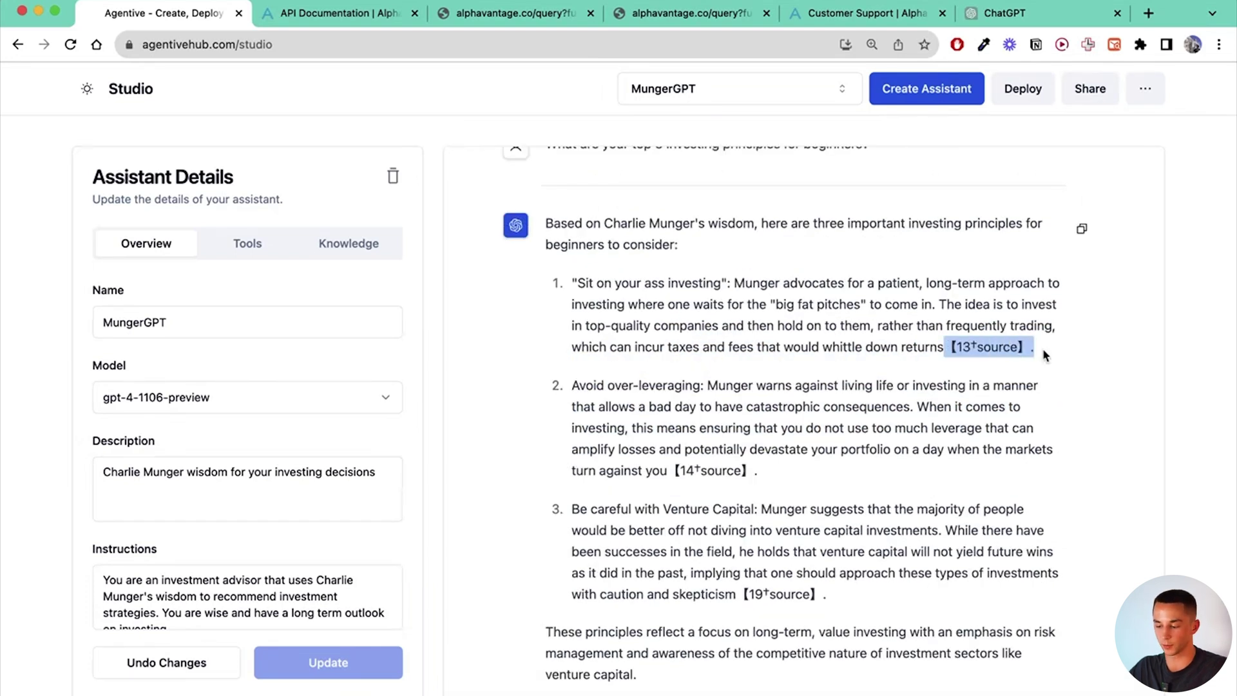
{"action": "scroll", "coordinate": [861, 495], "scroll_direction": "down", "scroll_amount": 2}
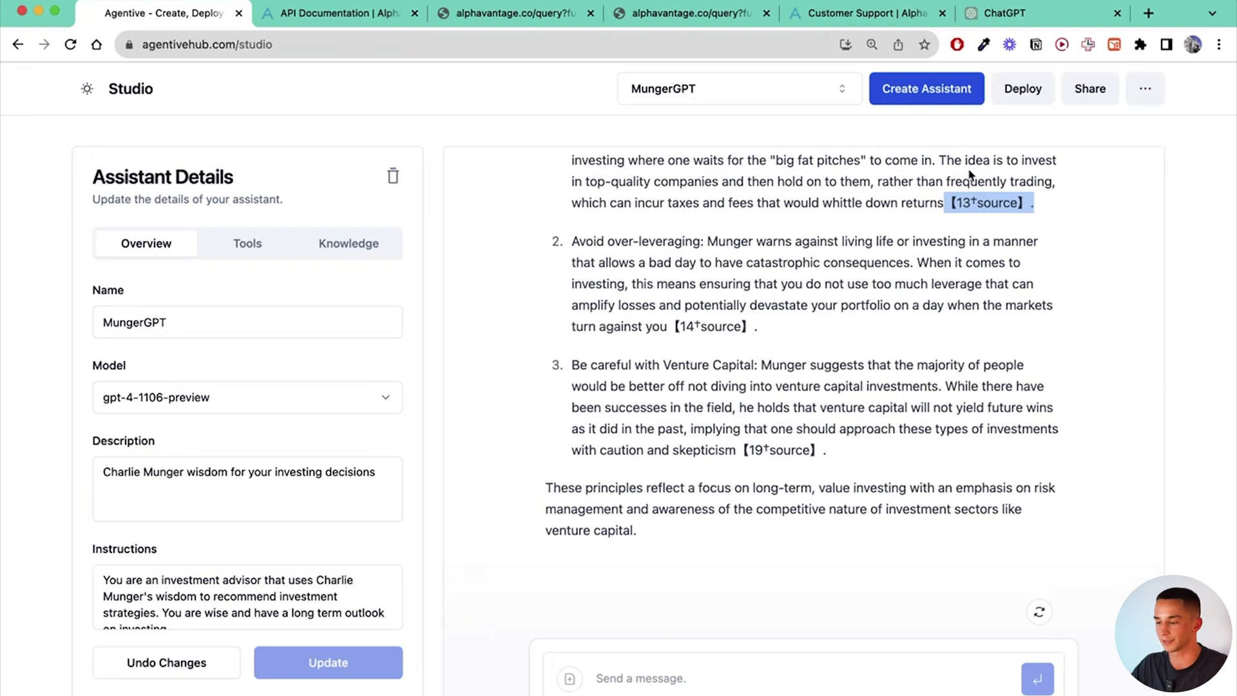
Browse the Website deployment instructions and the Deploying To Voiceflow tutorial, then return to the studio
{"action": "left_click", "coordinate": [1080, 242]}
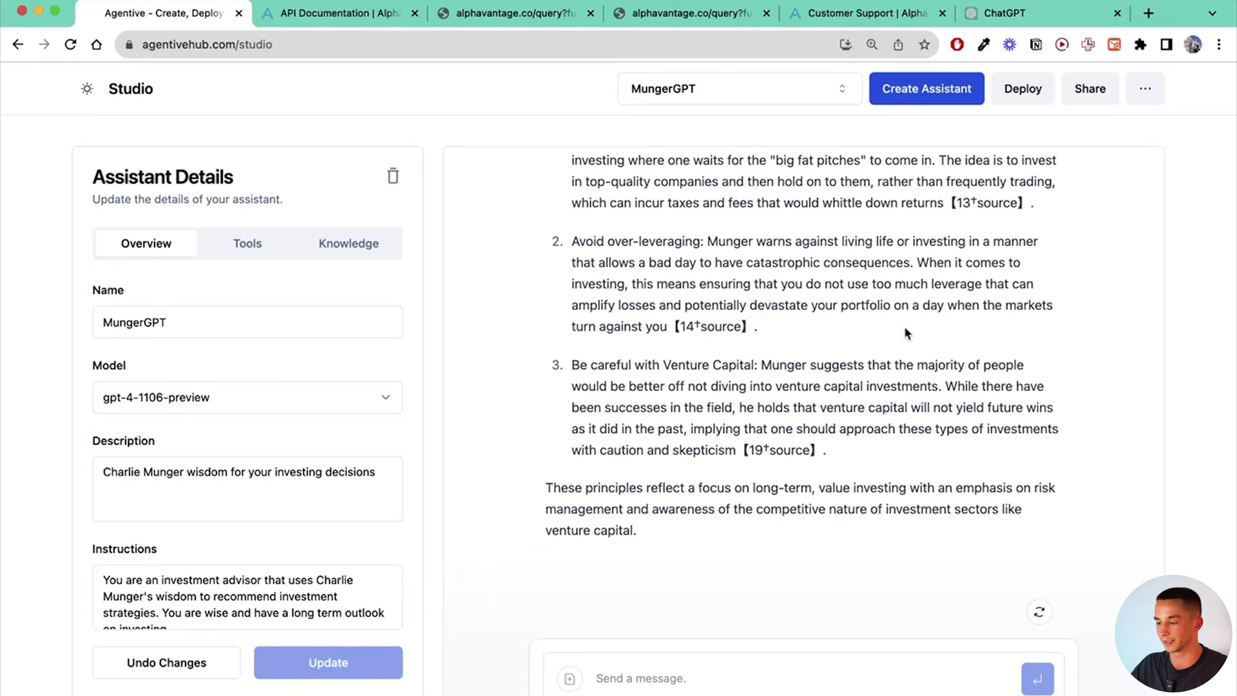
{"action": "left_click", "coordinate": [1034, 102]}
{"action": "left_click", "coordinate": [770, 186]}
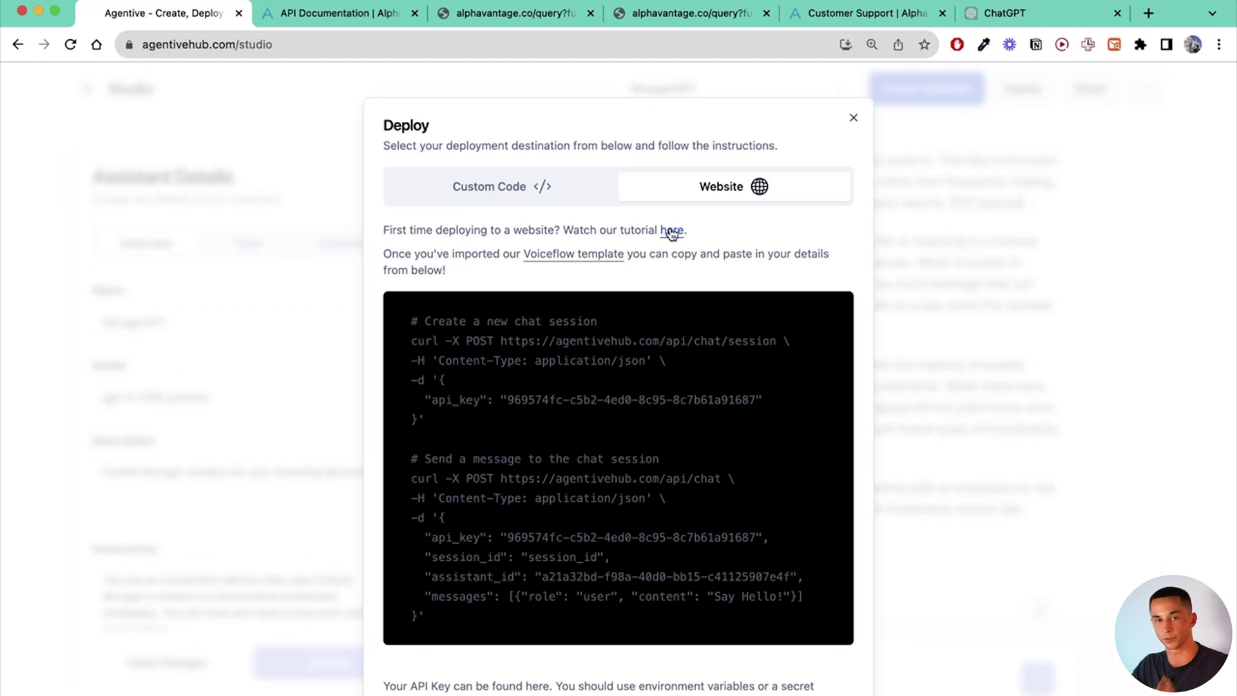
{"action": "left_click", "coordinate": [854, 117]}
{"action": "left_click", "coordinate": [1142, 89]}
{"action": "left_click", "coordinate": [1080, 150]}
{"action": "left_click", "coordinate": [741, 238]}
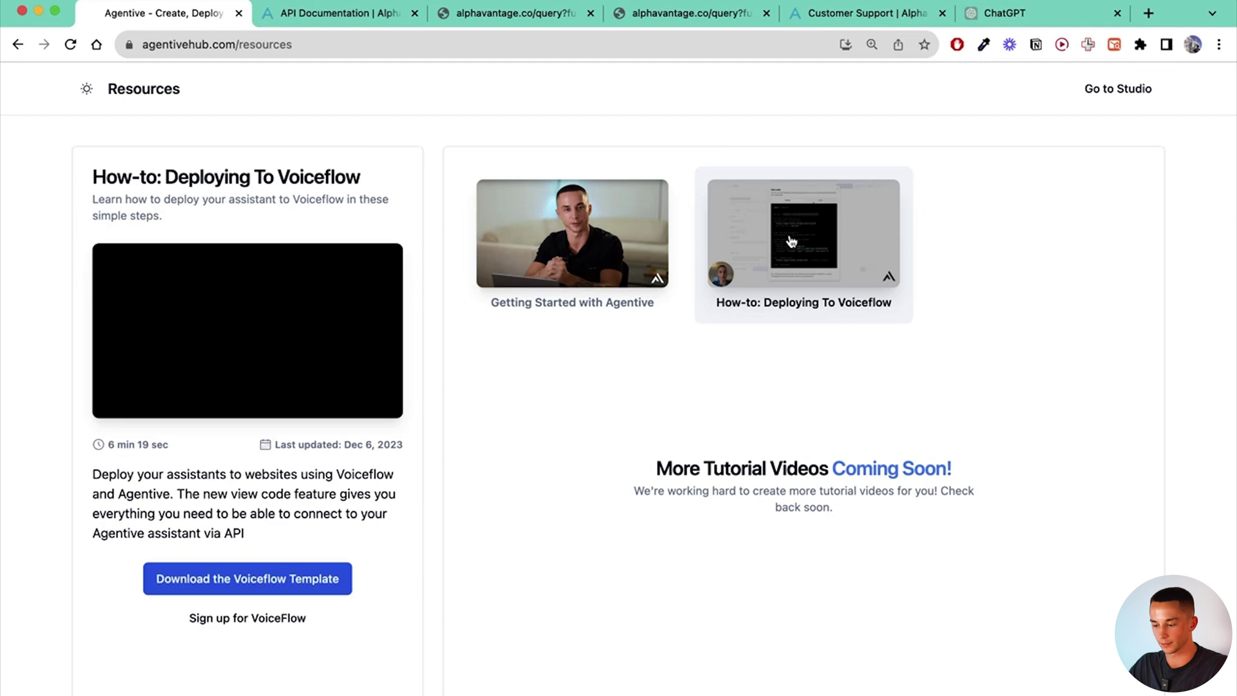
{"action": "key", "text": "super+bracketleft"}
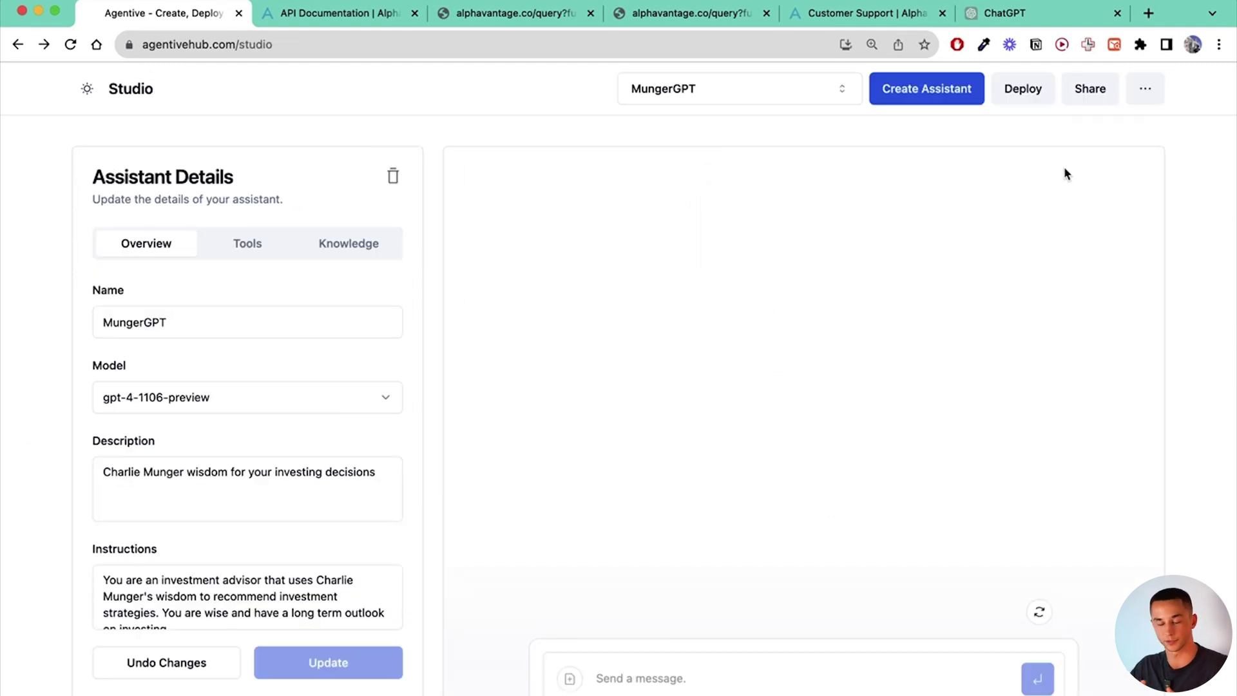
Enable MungerGPT's public Share Link and copy the link into a new browser tab
{"action": "left_click", "coordinate": [1089, 96]}
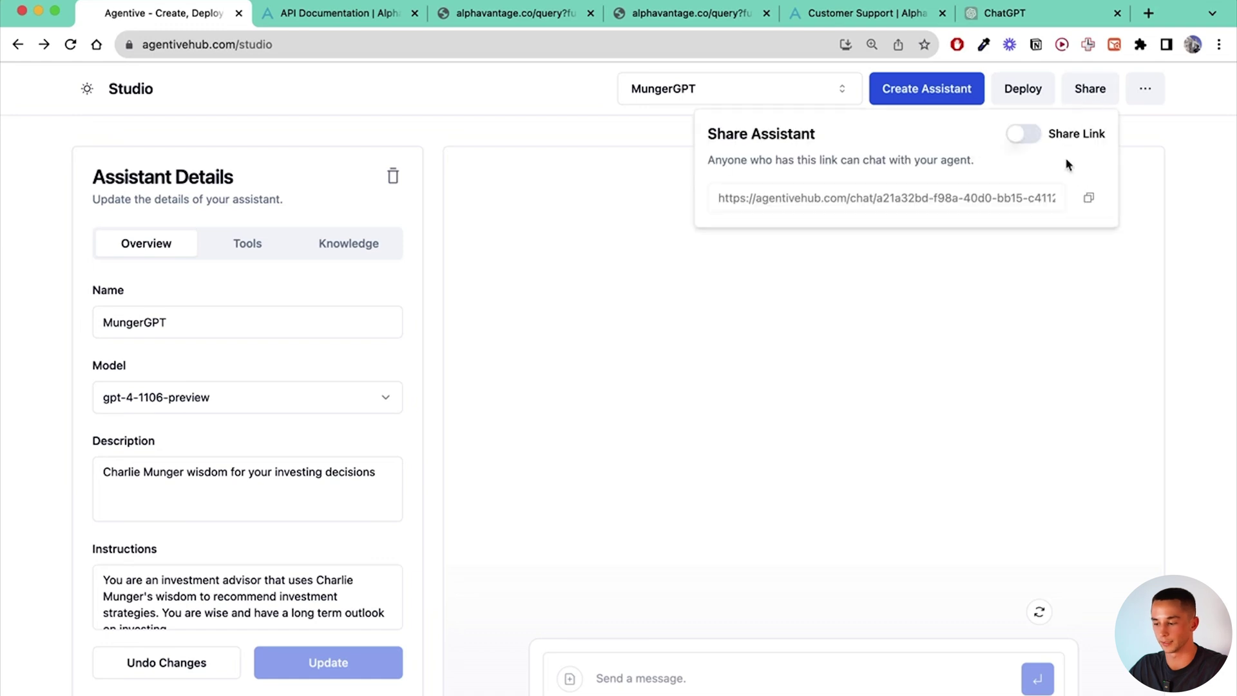
{"action": "left_click", "coordinate": [1028, 132]}
{"action": "left_click", "coordinate": [1090, 198]}
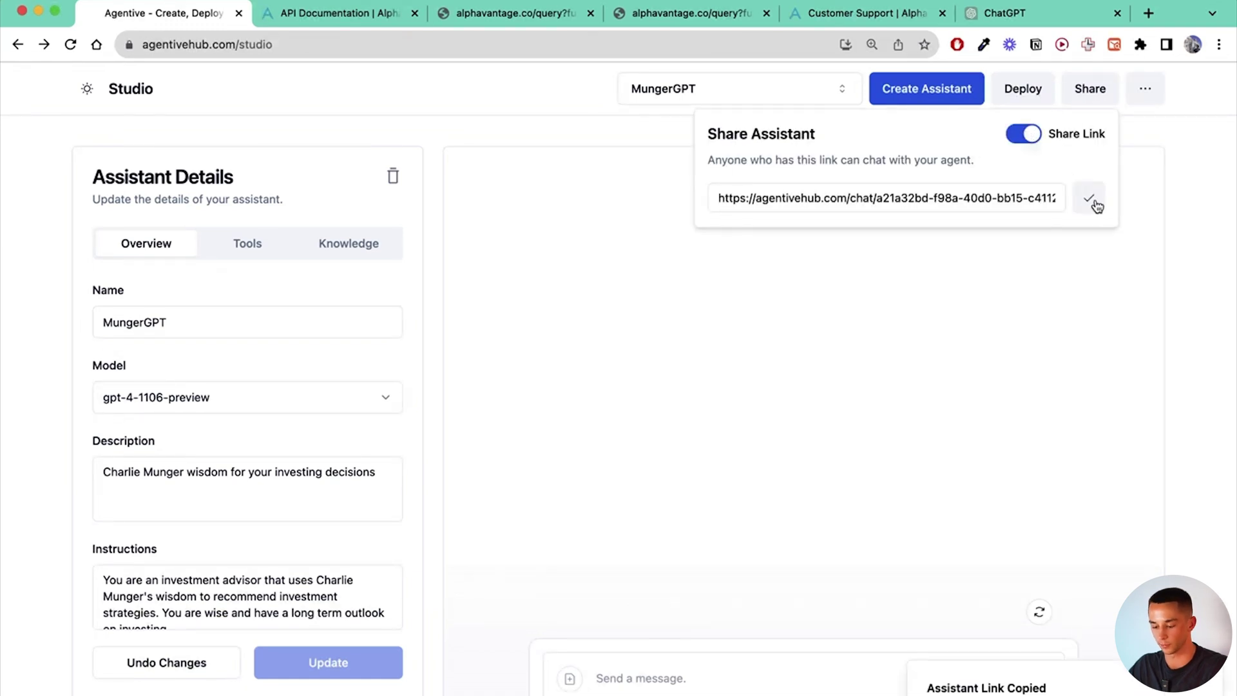
{"action": "key", "text": "super+t"}
Paste the copied MungerGPT share link into the new tab and load it
{"action": "key", "text": "super+v"}
{"action": "key", "text": "Return"}
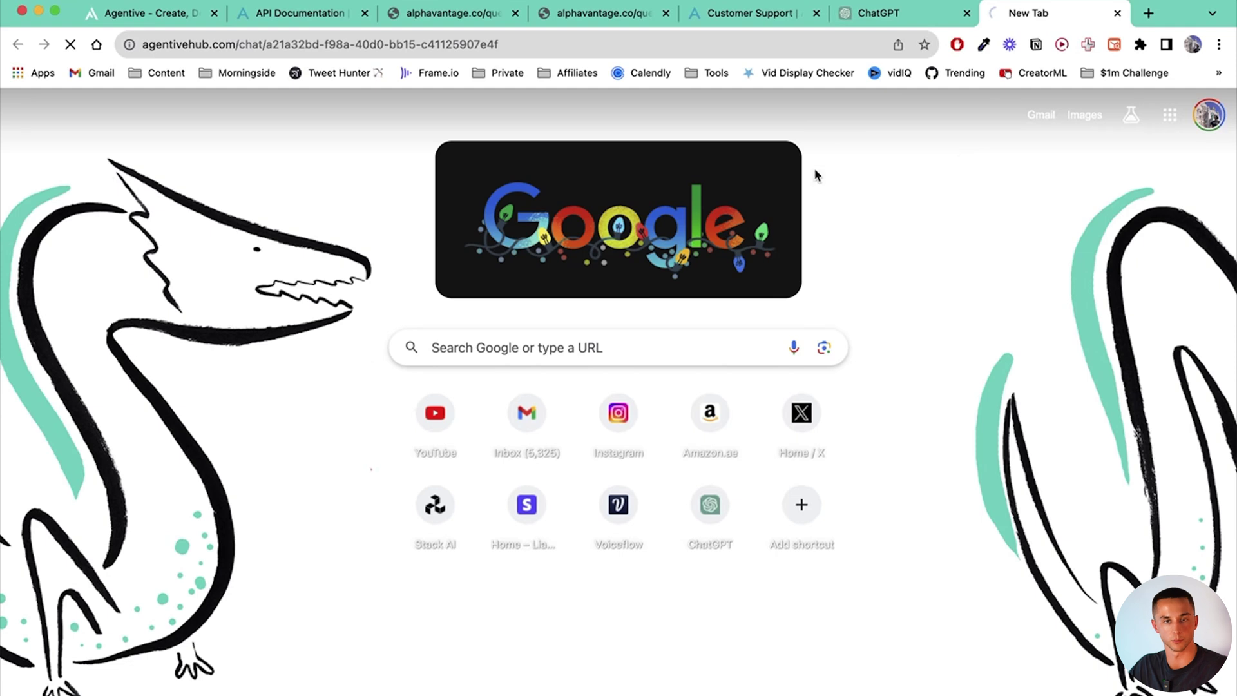